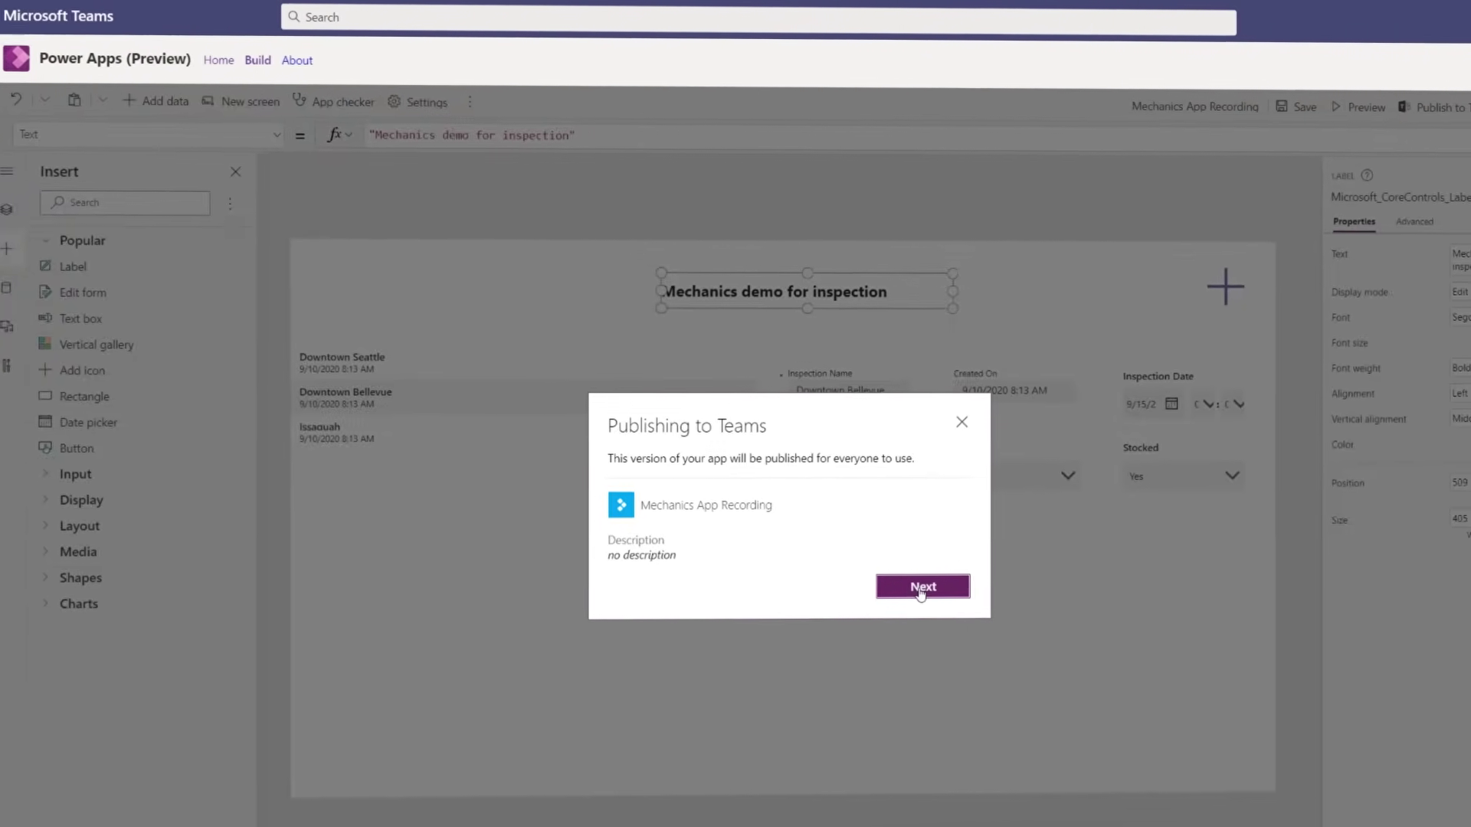
# - Finish publishing the app to Teams and switch ORBIT to its List View of initiatives
pyautogui.click(921, 590)
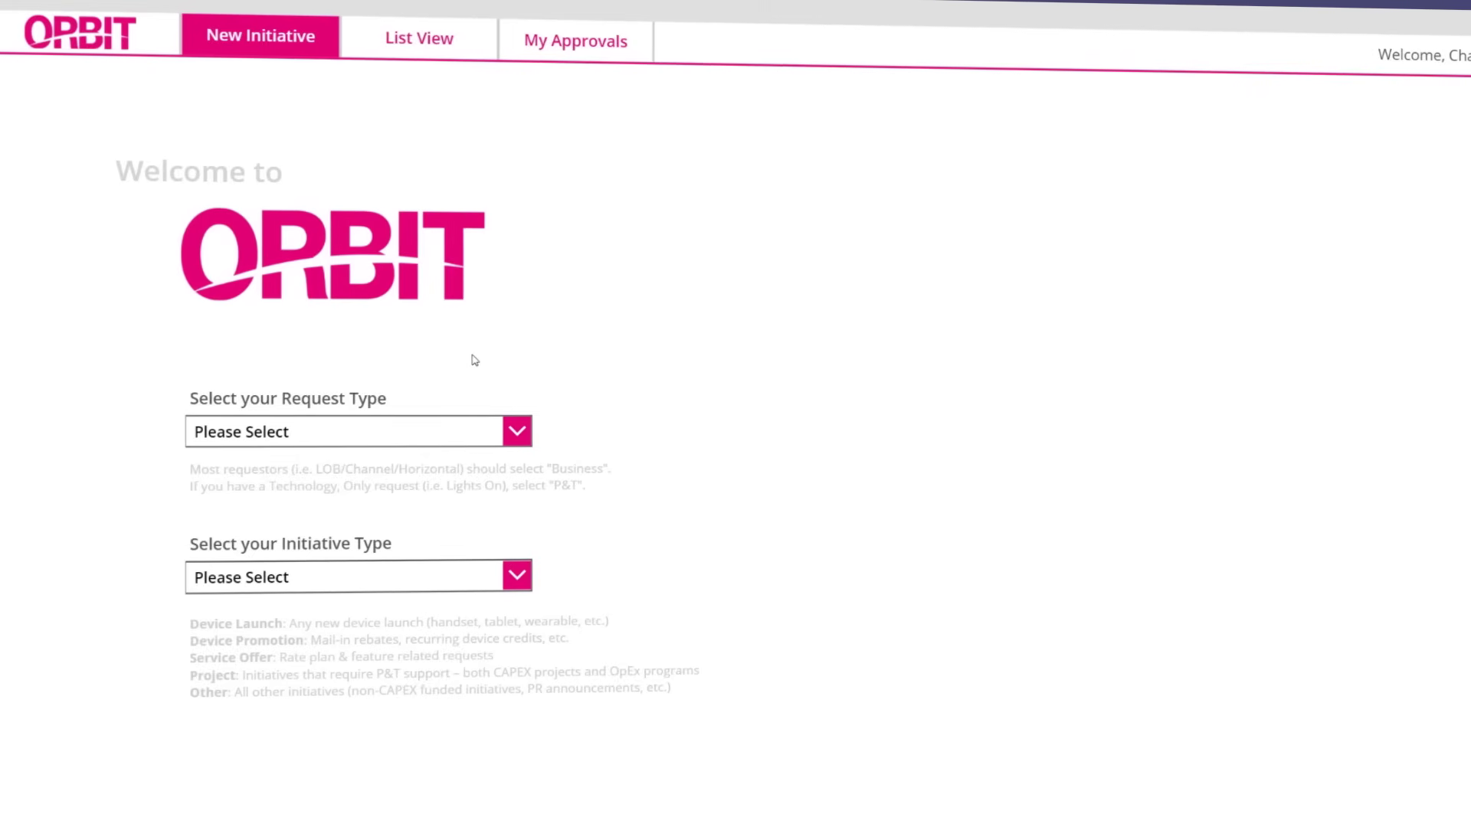
pyautogui.click(428, 39)
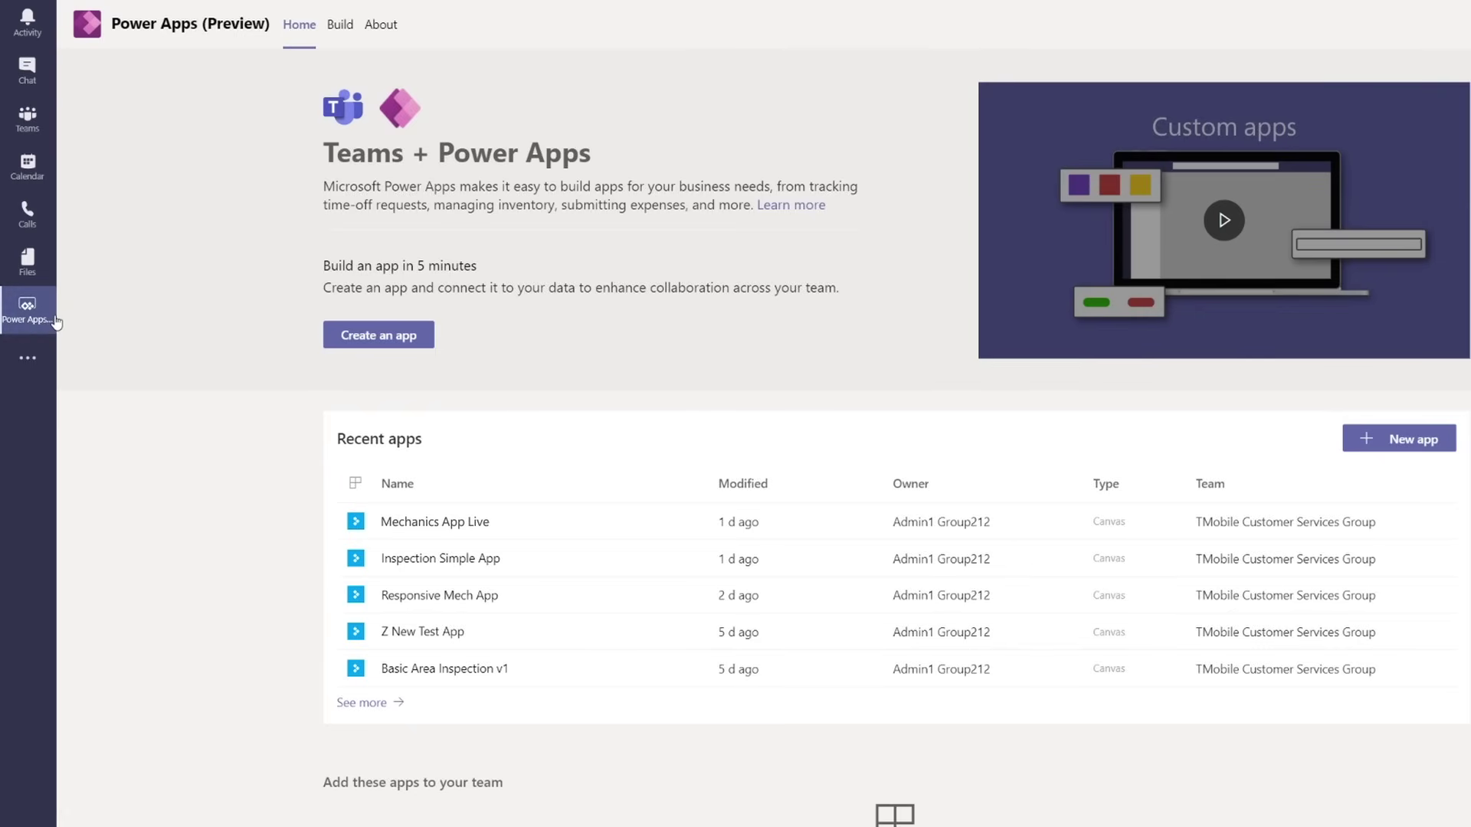
# - Create a new app for the TMobile Customer Services Group team
pyautogui.click(387, 339)
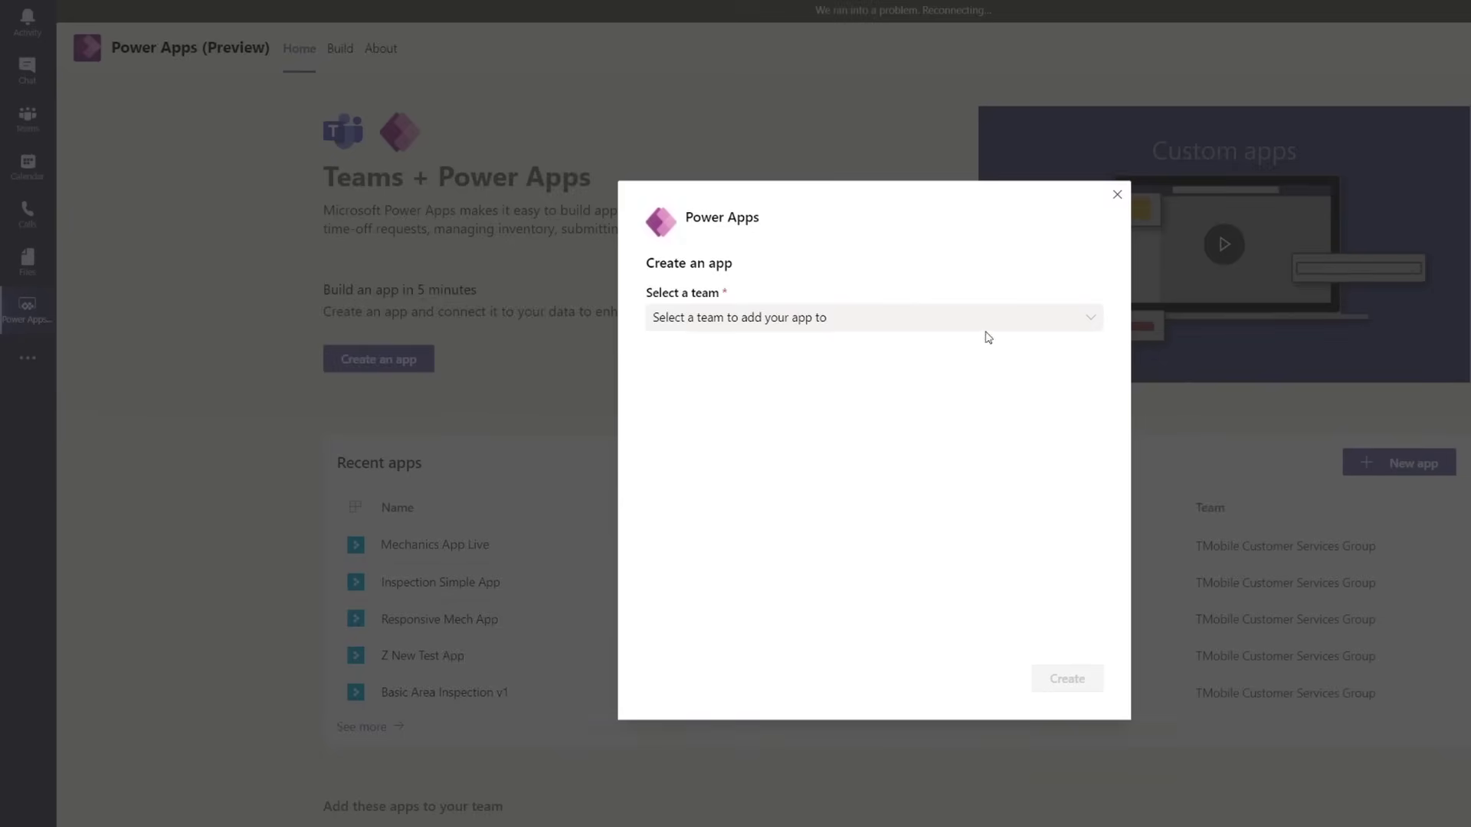
pyautogui.click(969, 321)
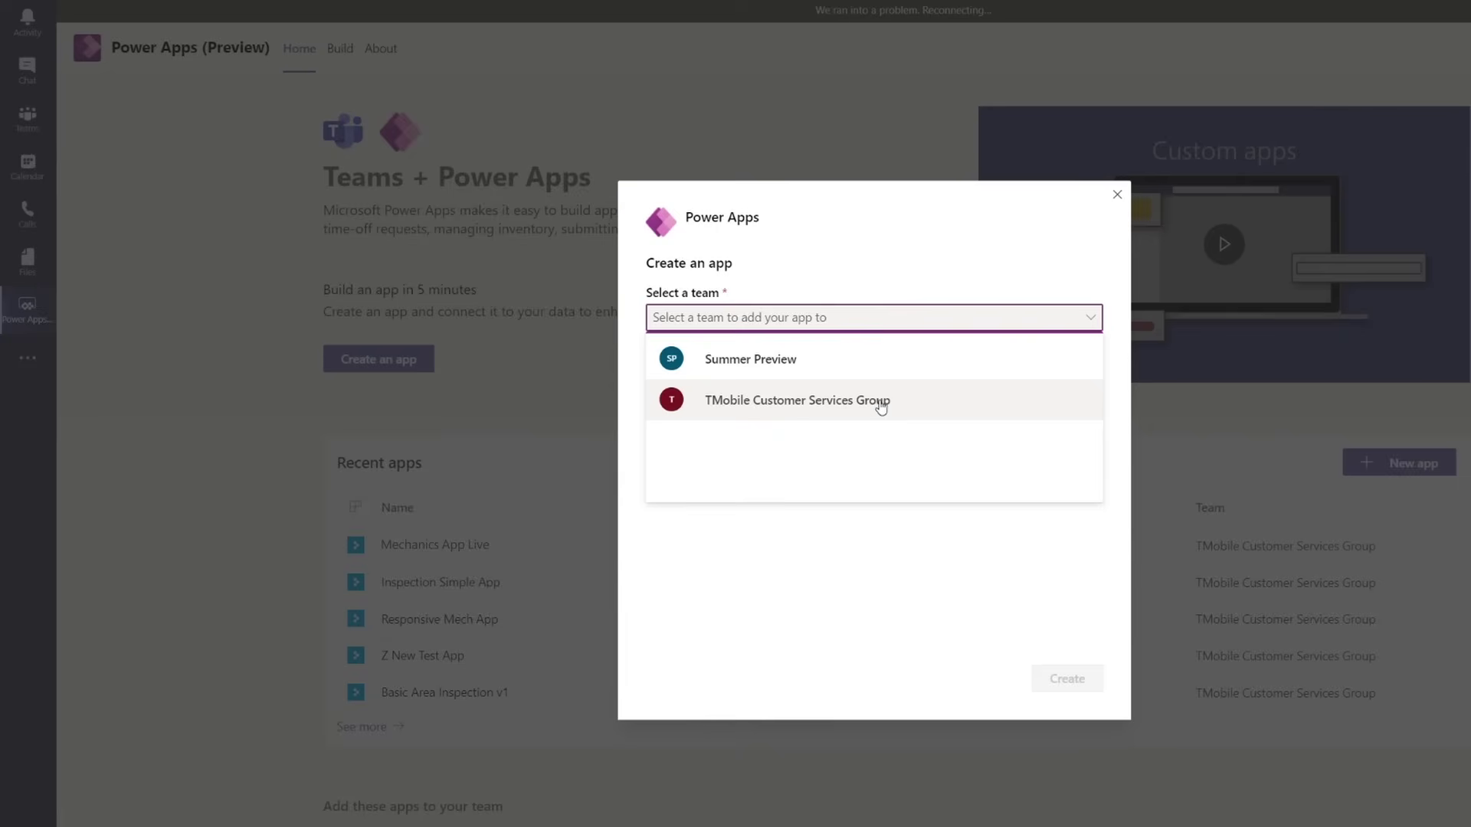
pyautogui.click(880, 407)
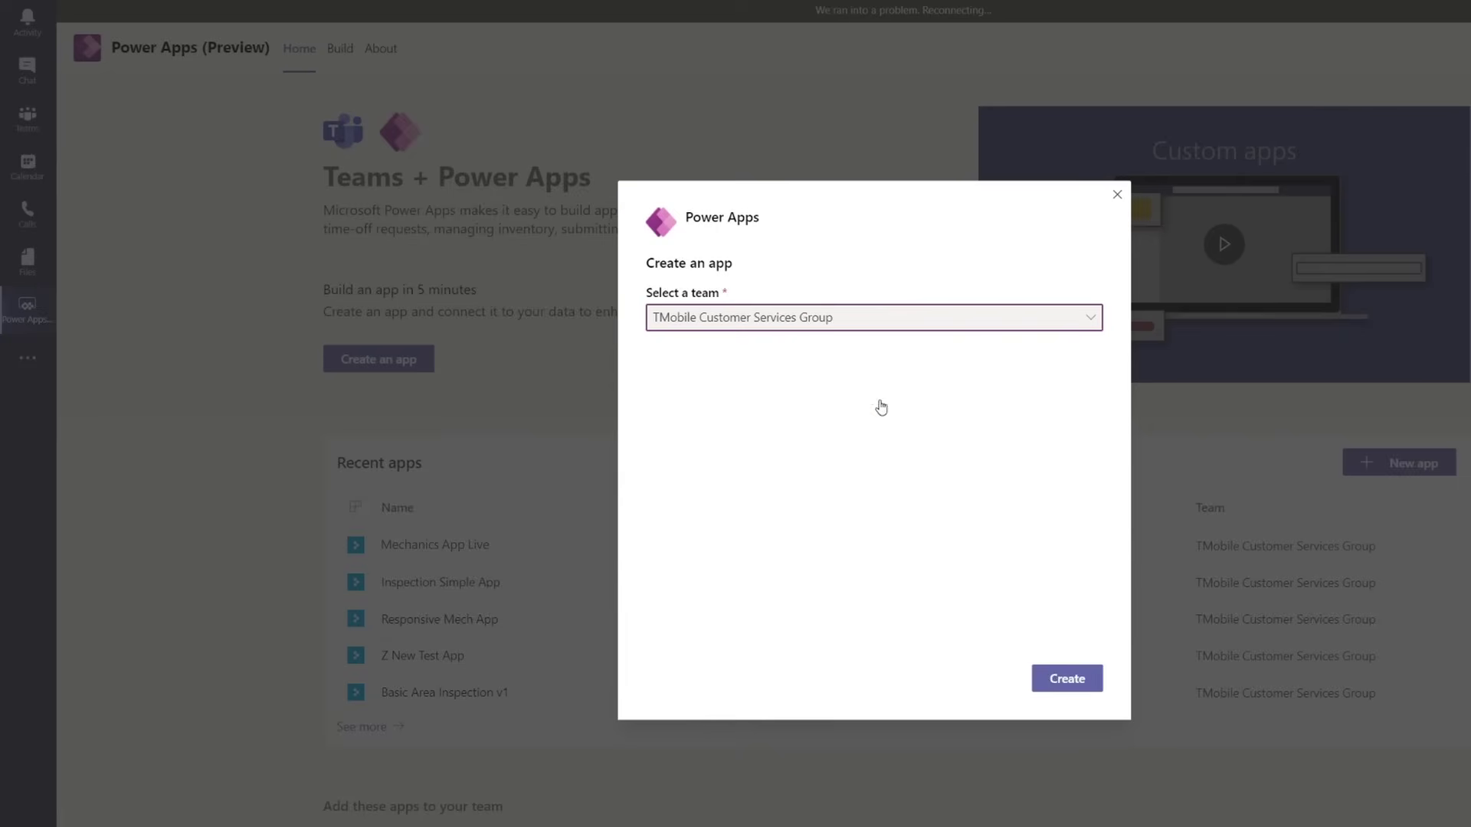
pyautogui.click(1060, 680)
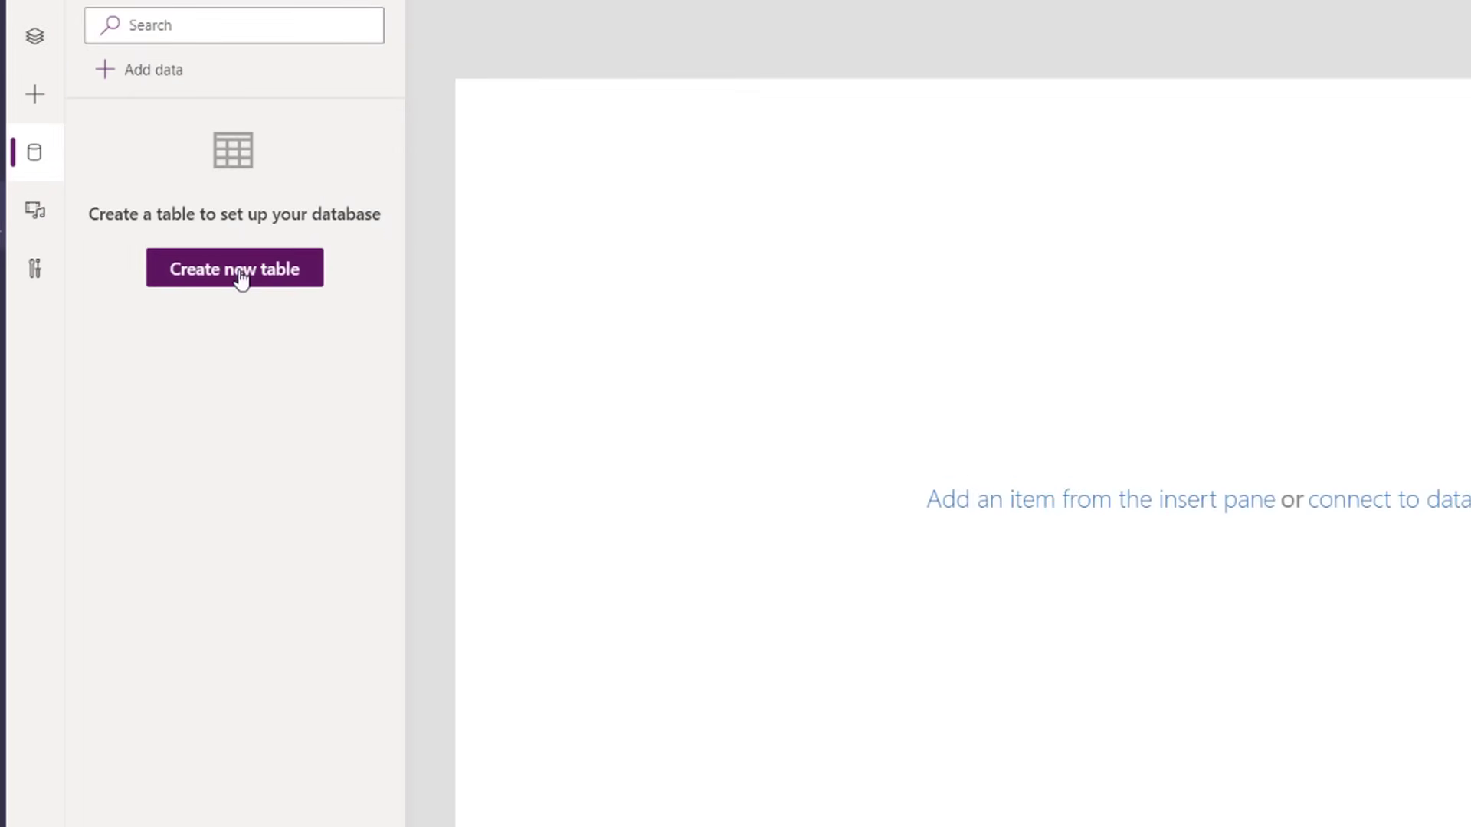
# - Create a new Dataverse table named Inspections
pyautogui.click(241, 274)
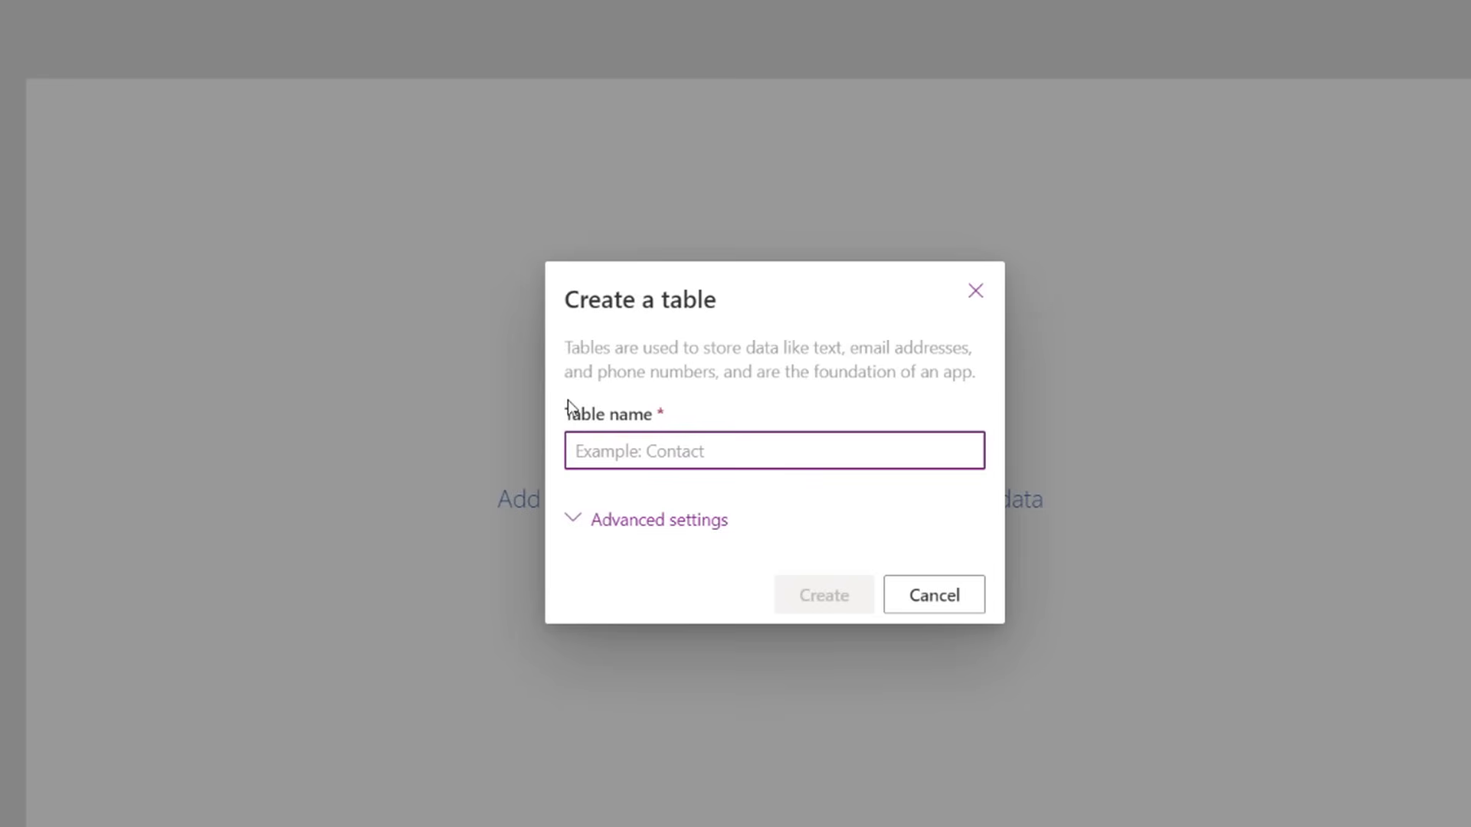
pyautogui.write('Inspections')
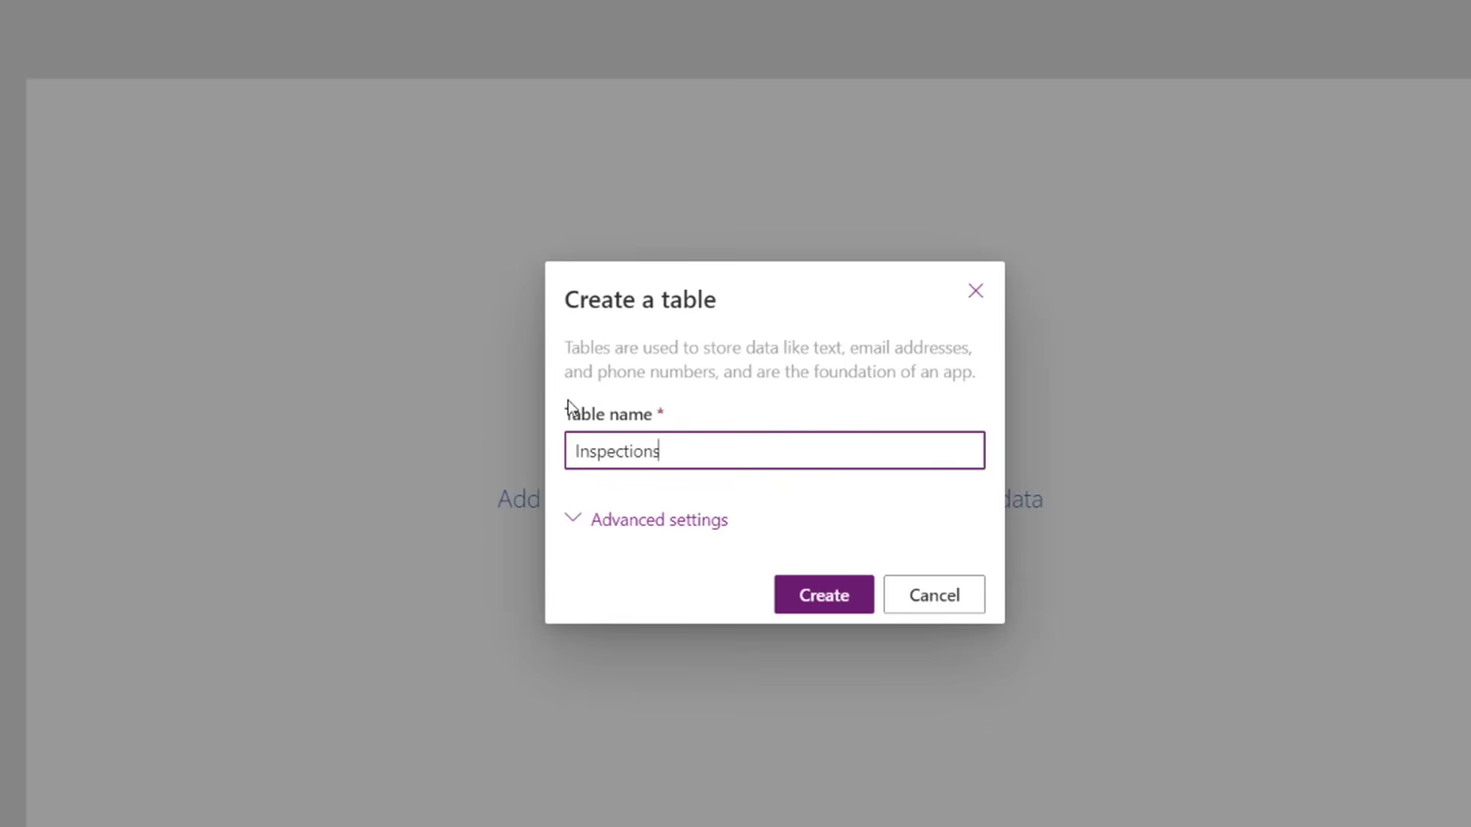
pyautogui.click(826, 596)
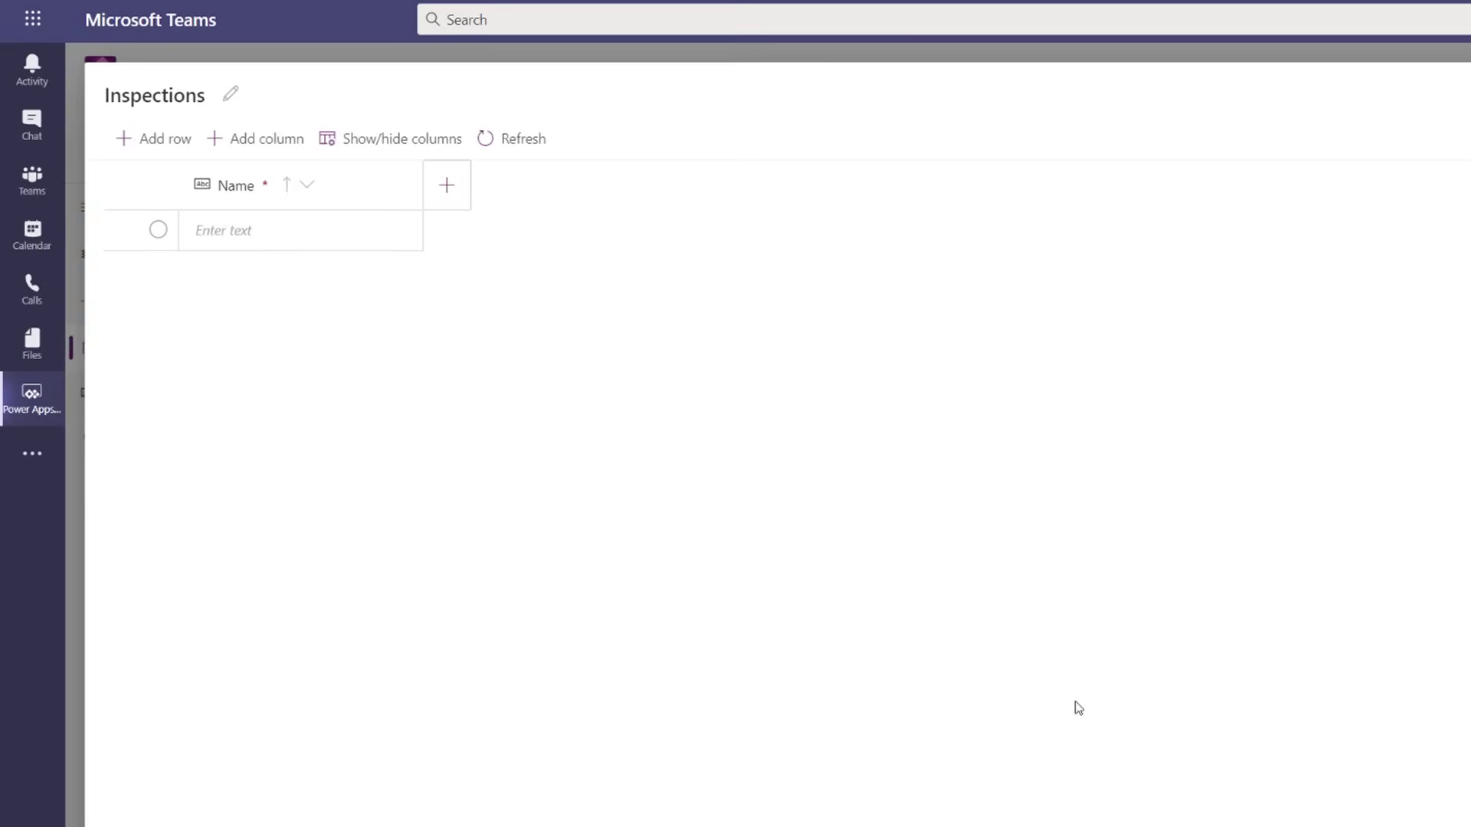
# - Rename the Name column to Inspection Name and add a Date column, Inspection Date
pyautogui.click(305, 188)
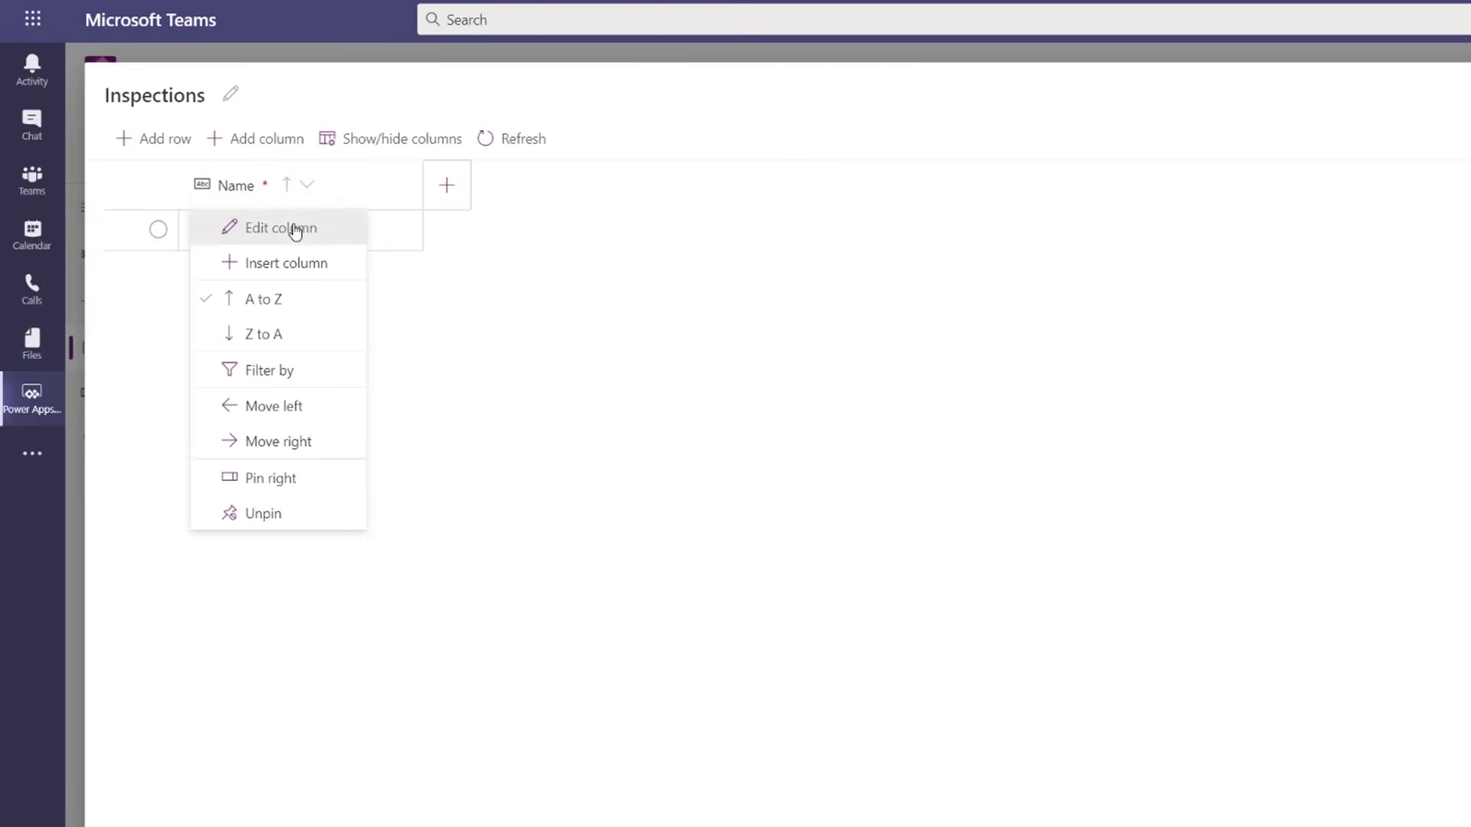
pyautogui.click(295, 229)
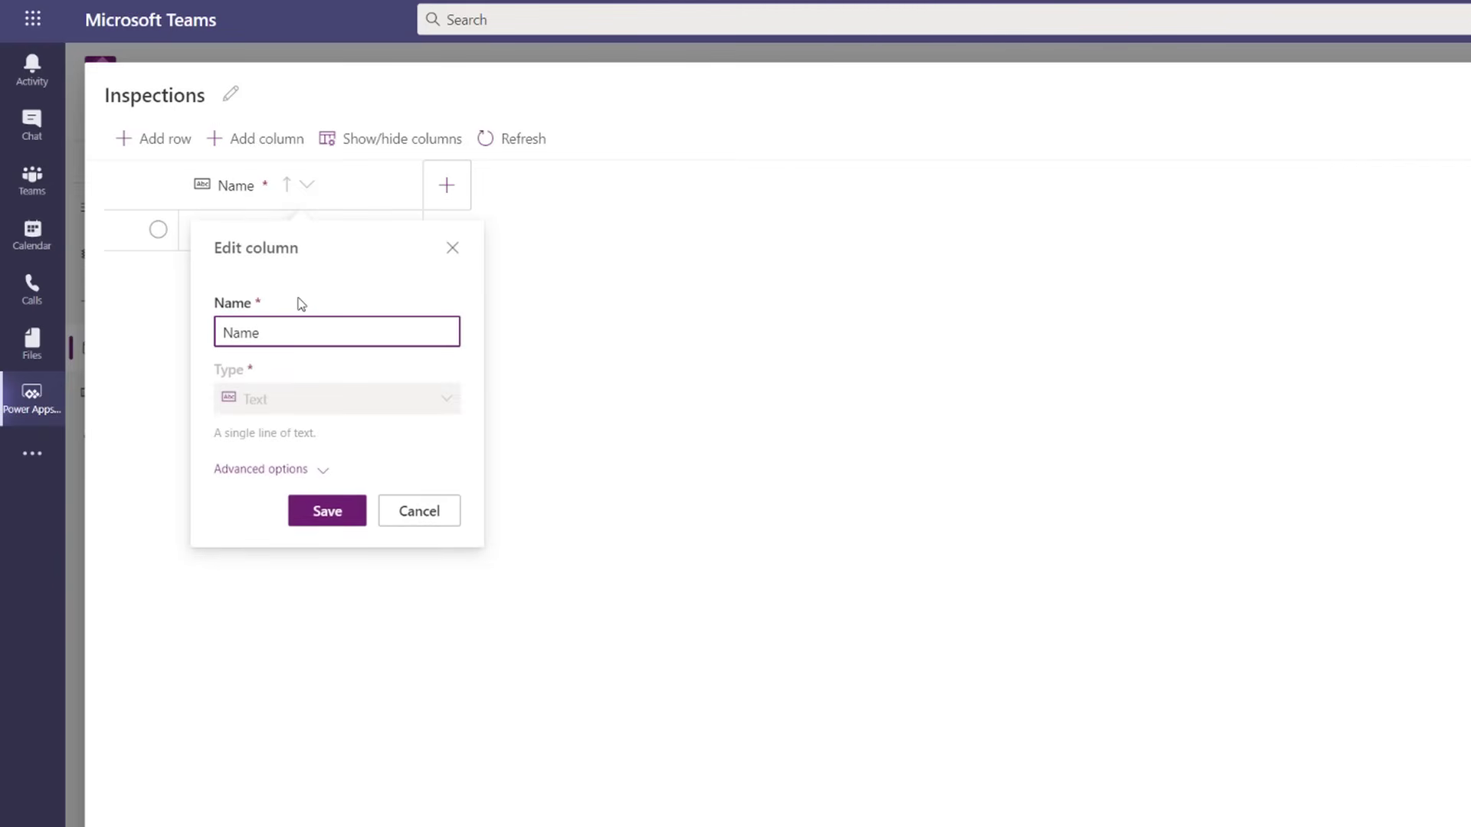
pyautogui.write('Inspection')
pyautogui.press('Return')
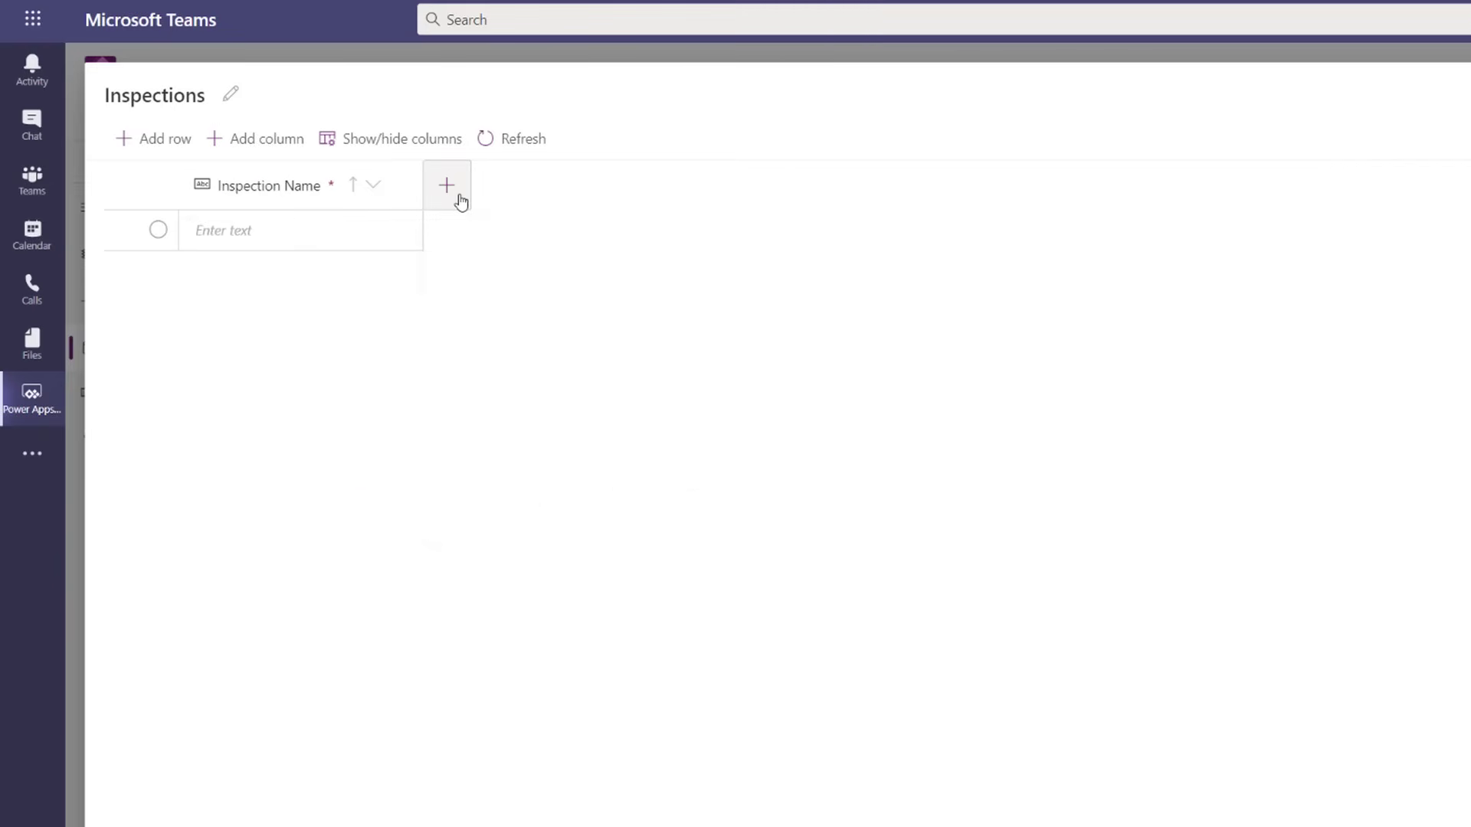
pyautogui.click(460, 200)
pyautogui.write('Inspection Date')
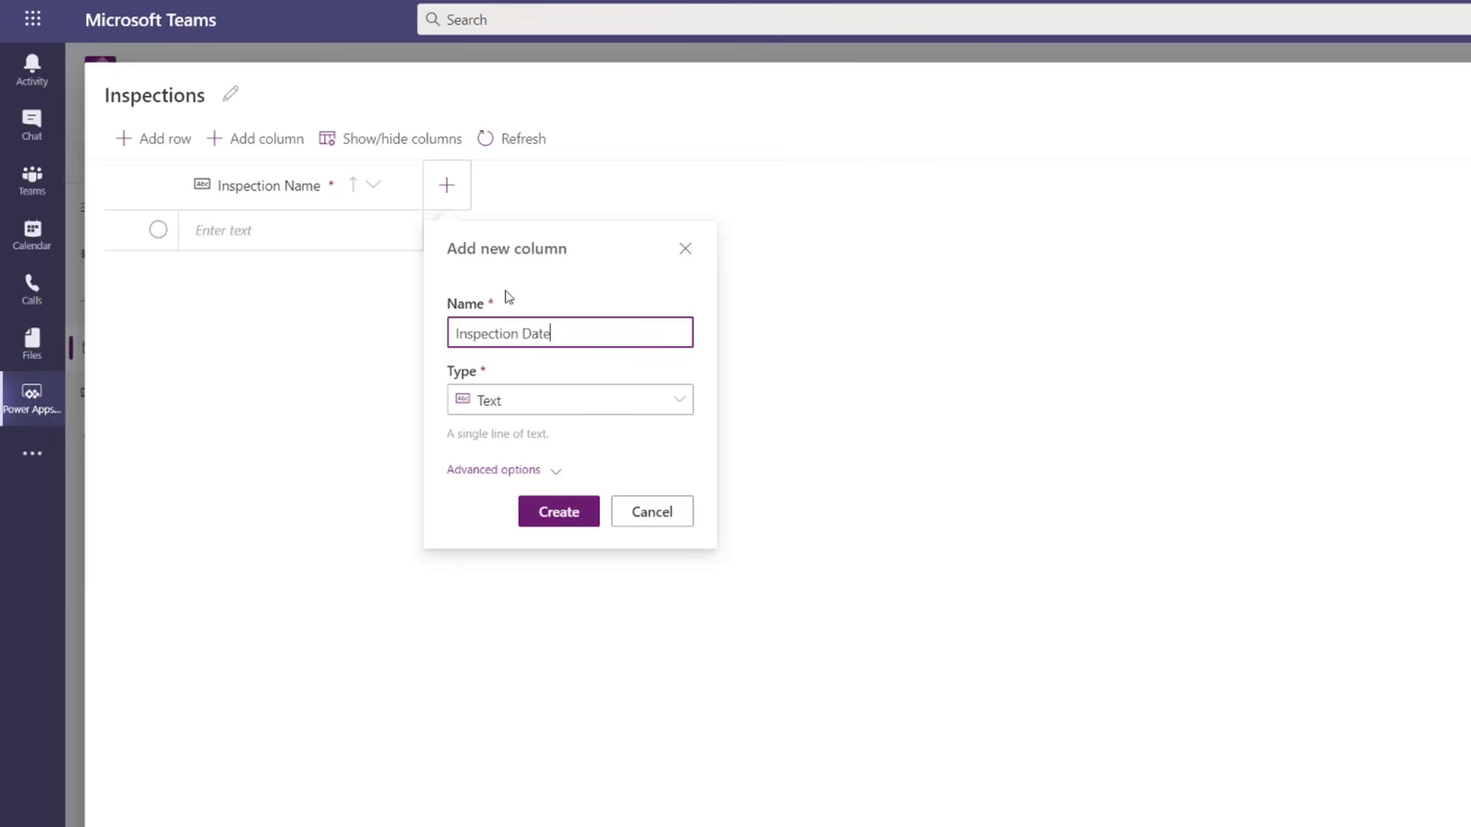
pyautogui.click(565, 413)
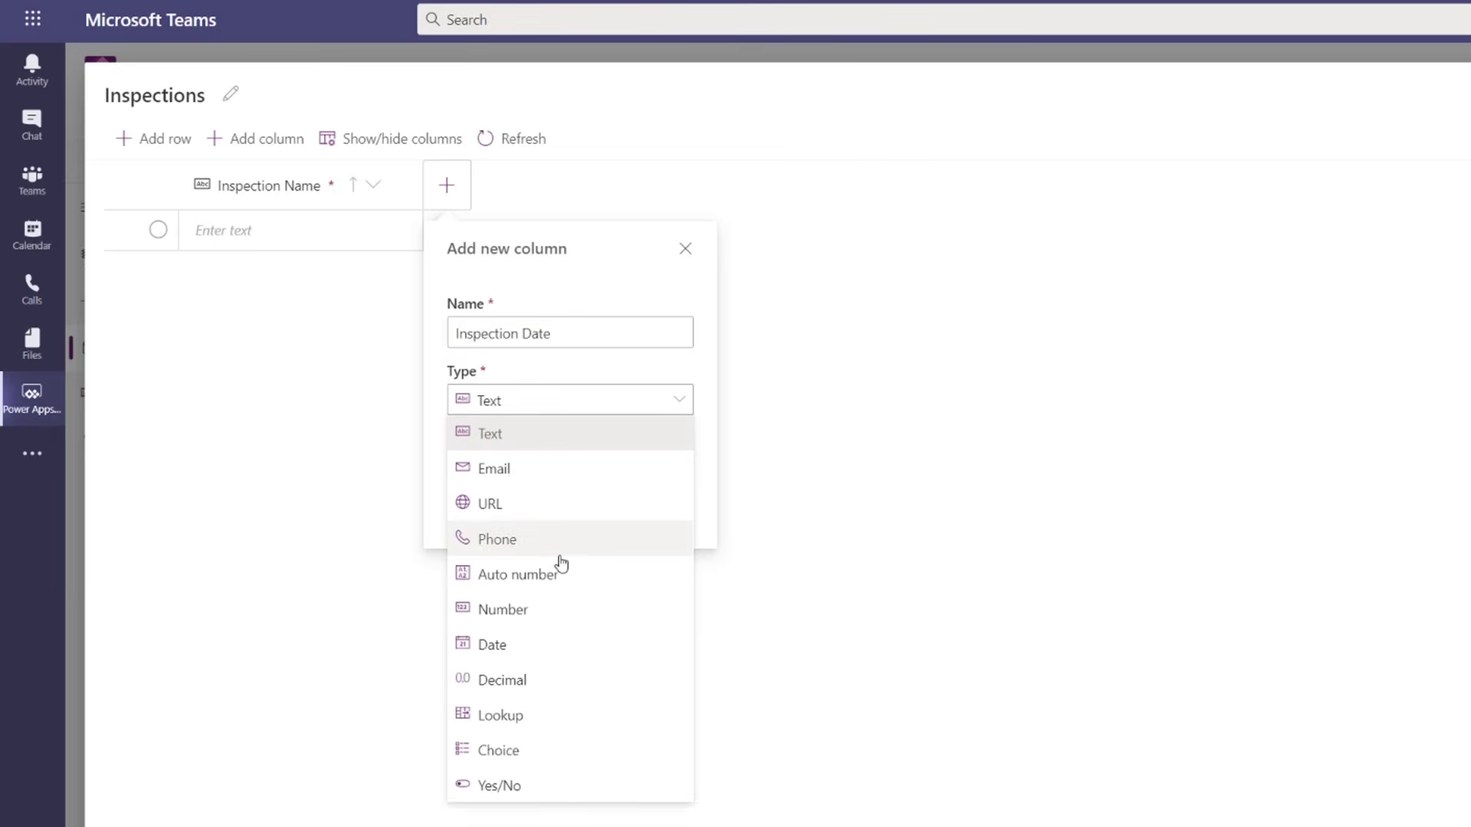
pyautogui.click(545, 644)
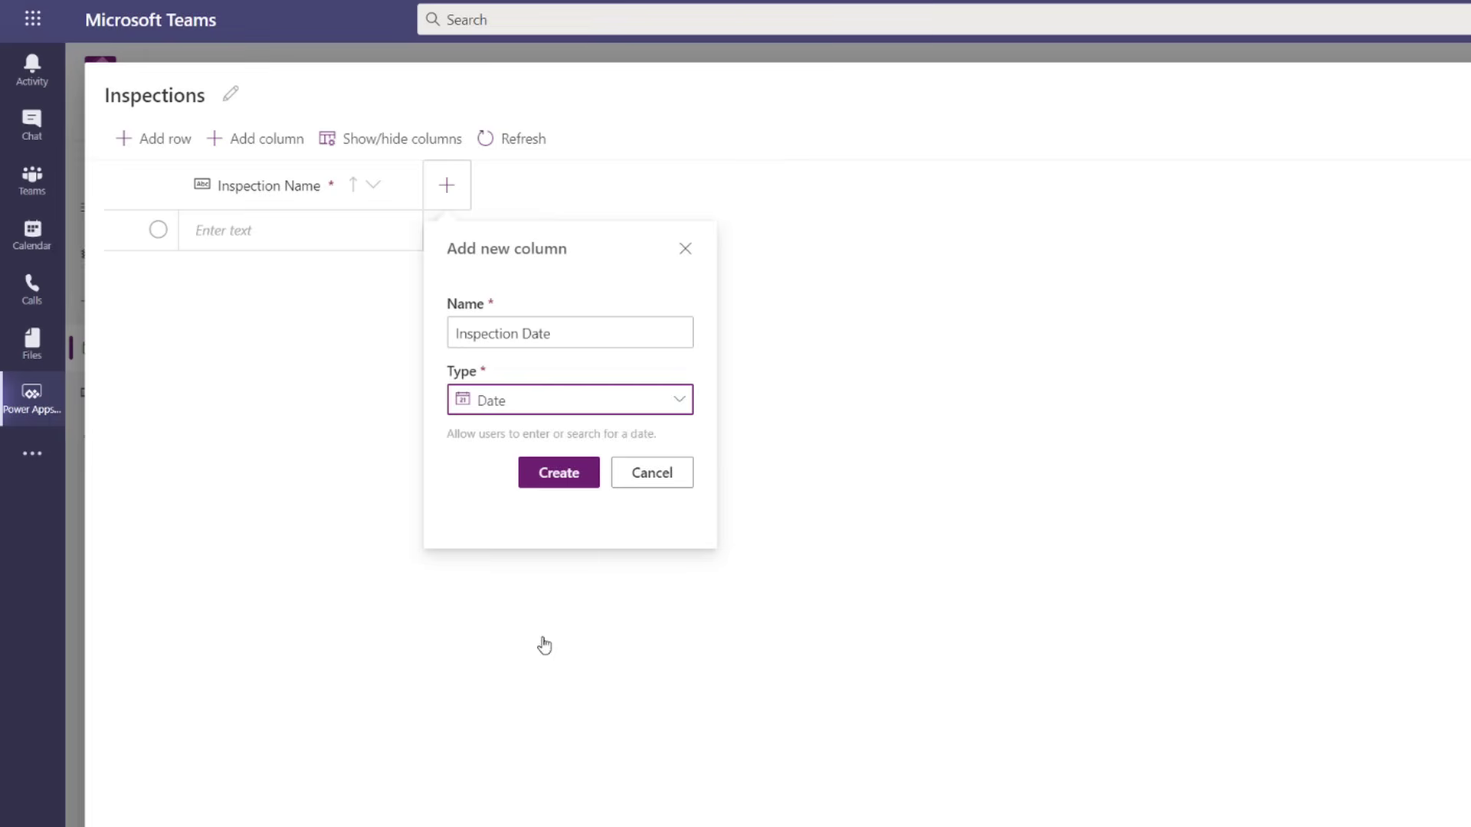
pyautogui.click(570, 471)
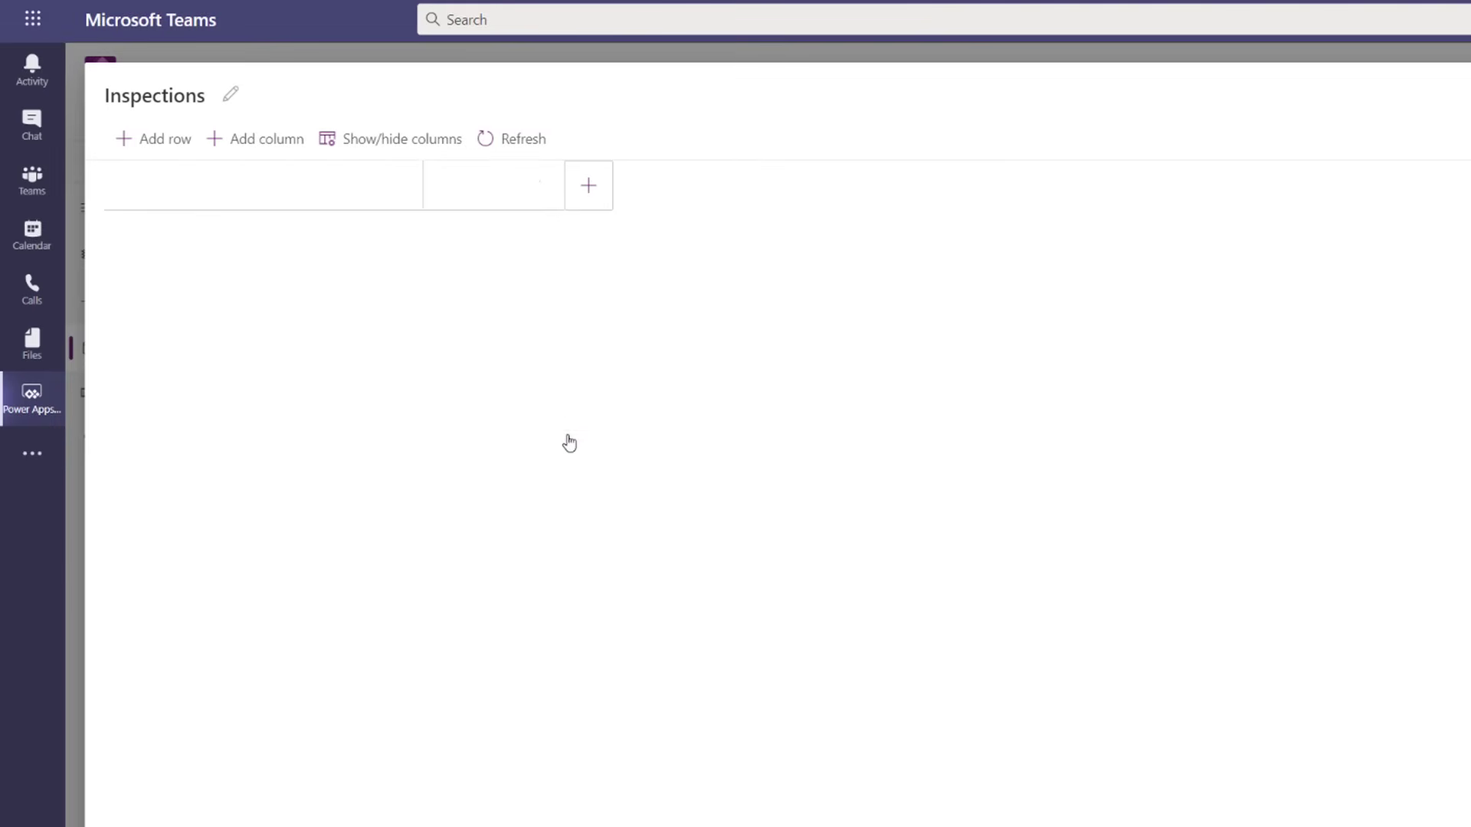
pyautogui.moveTo(563, 162); pyautogui.dragTo(639, 164)
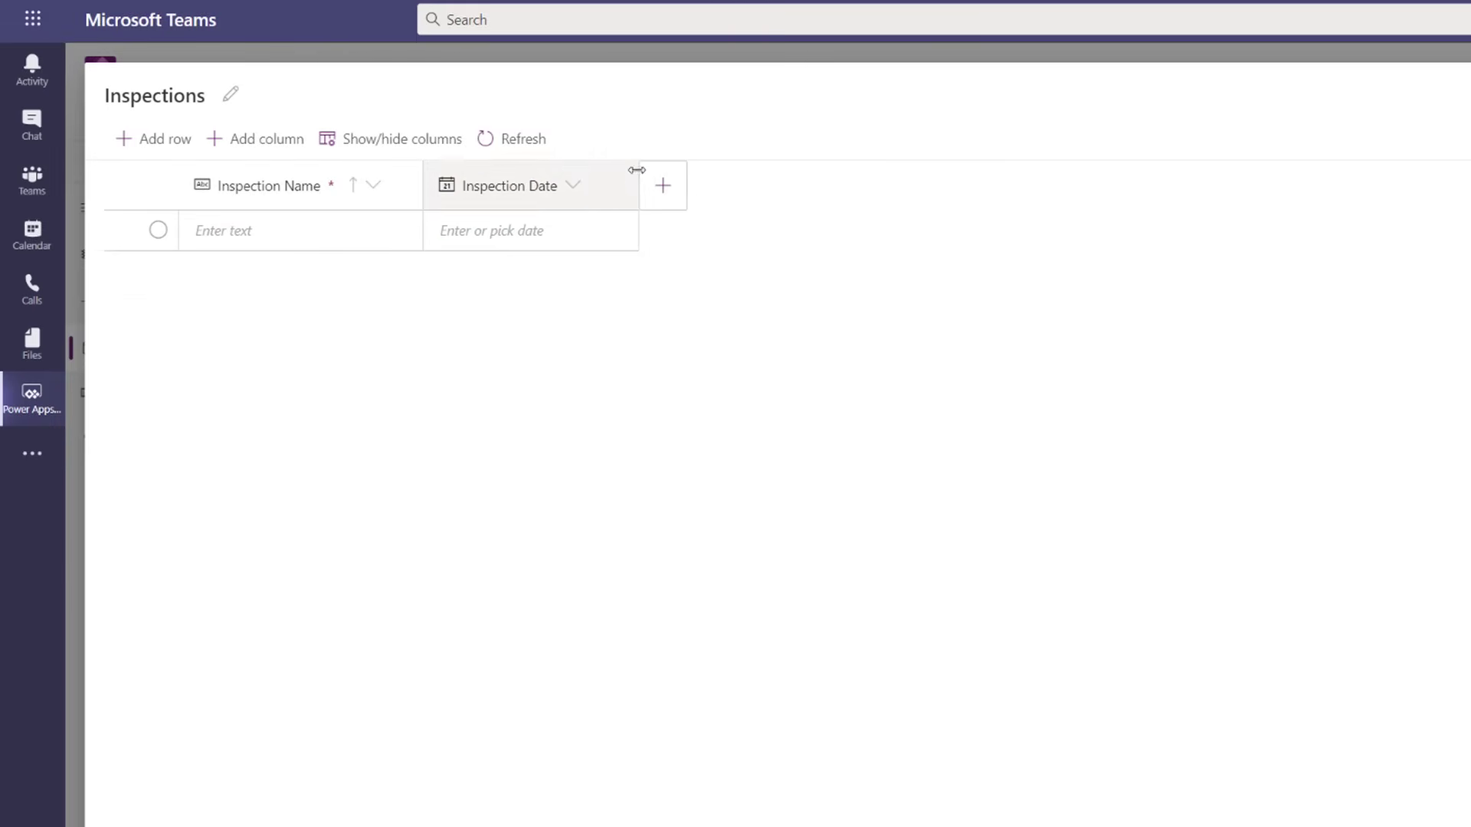
# - Add an Inspection Location lookup column linked to Area Inspection Location
pyautogui.click(676, 196)
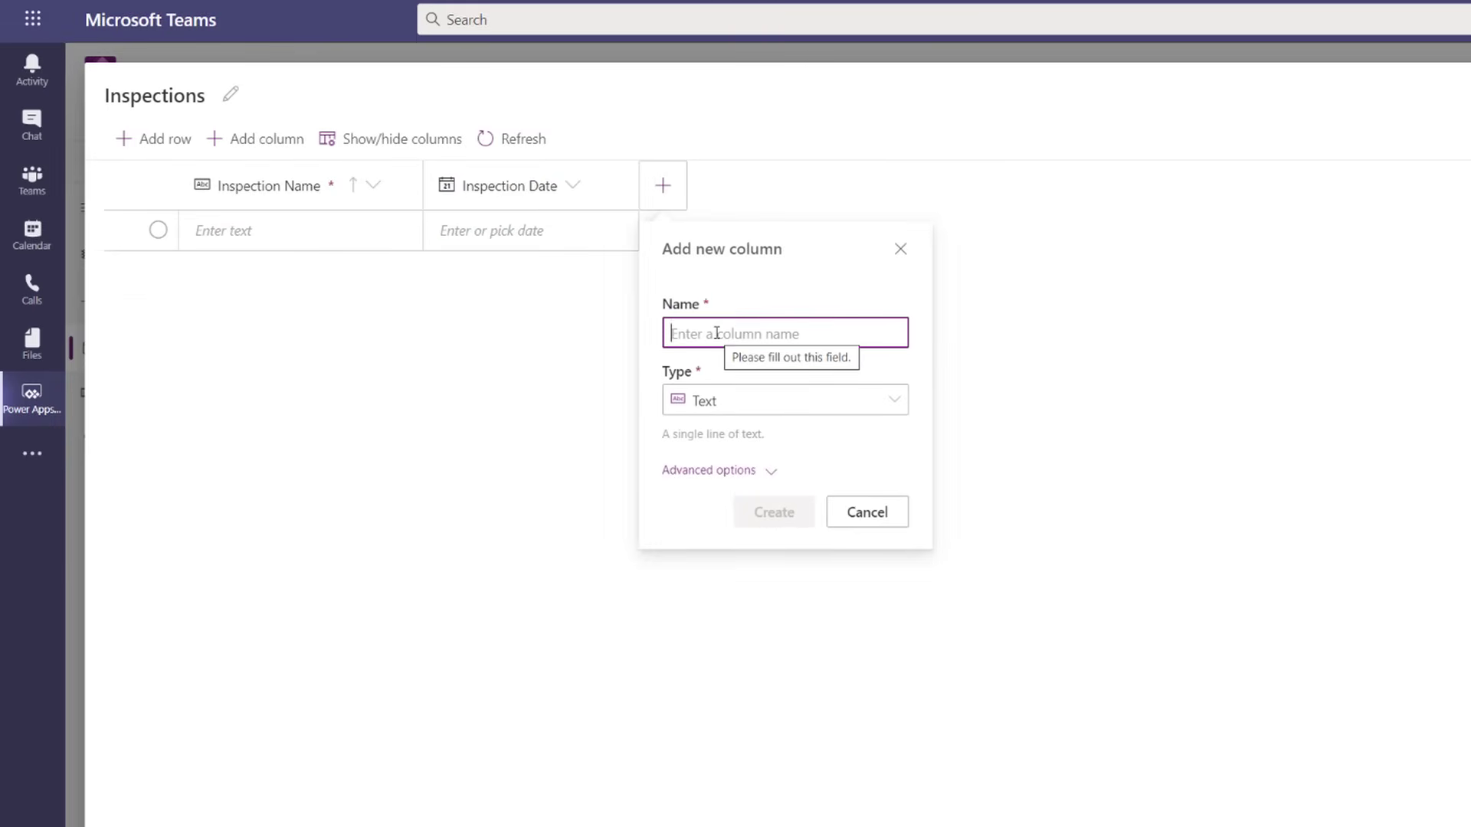
pyautogui.write('Inspection Location')
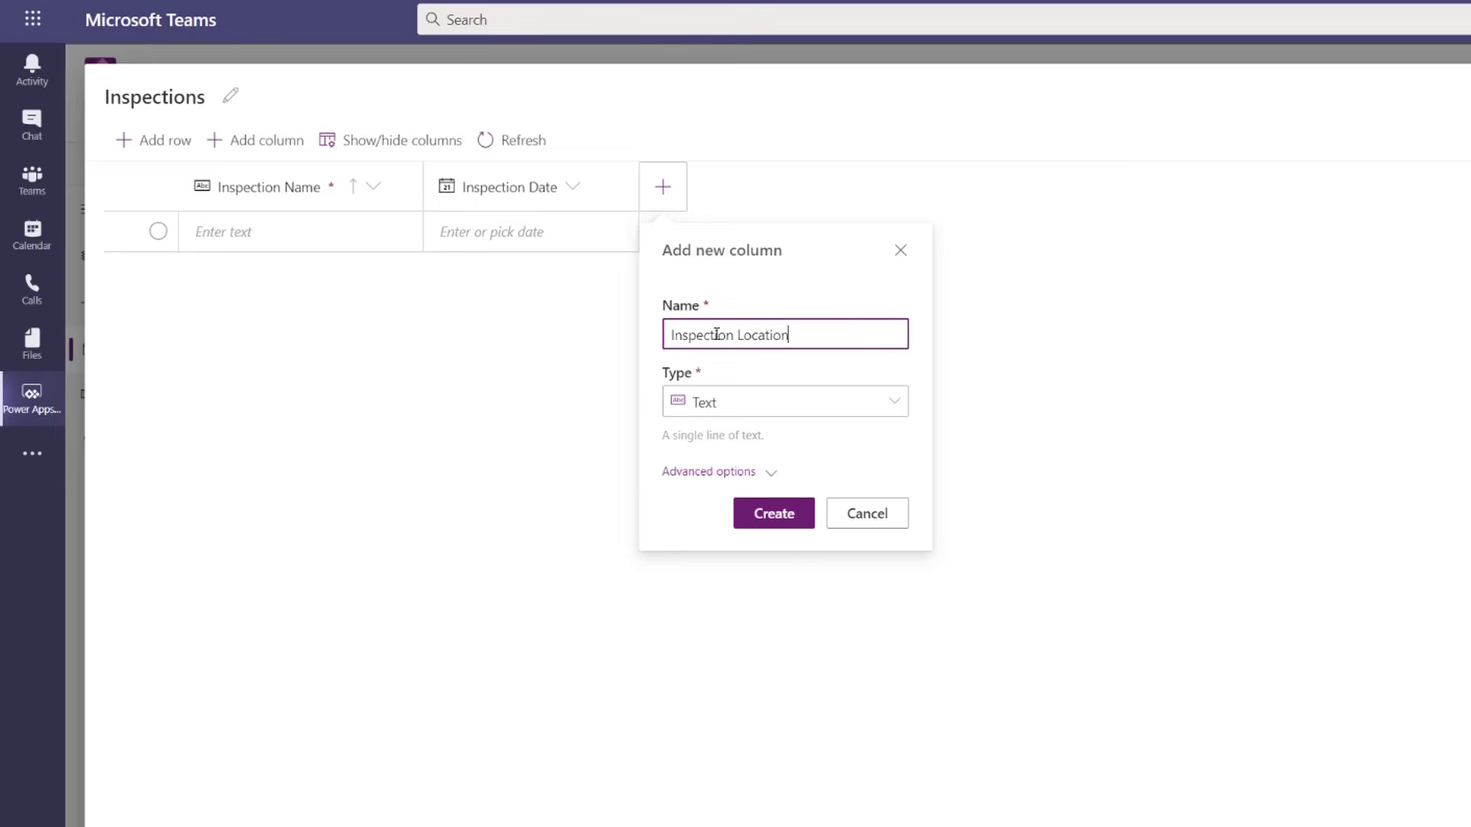
pyautogui.click(749, 401)
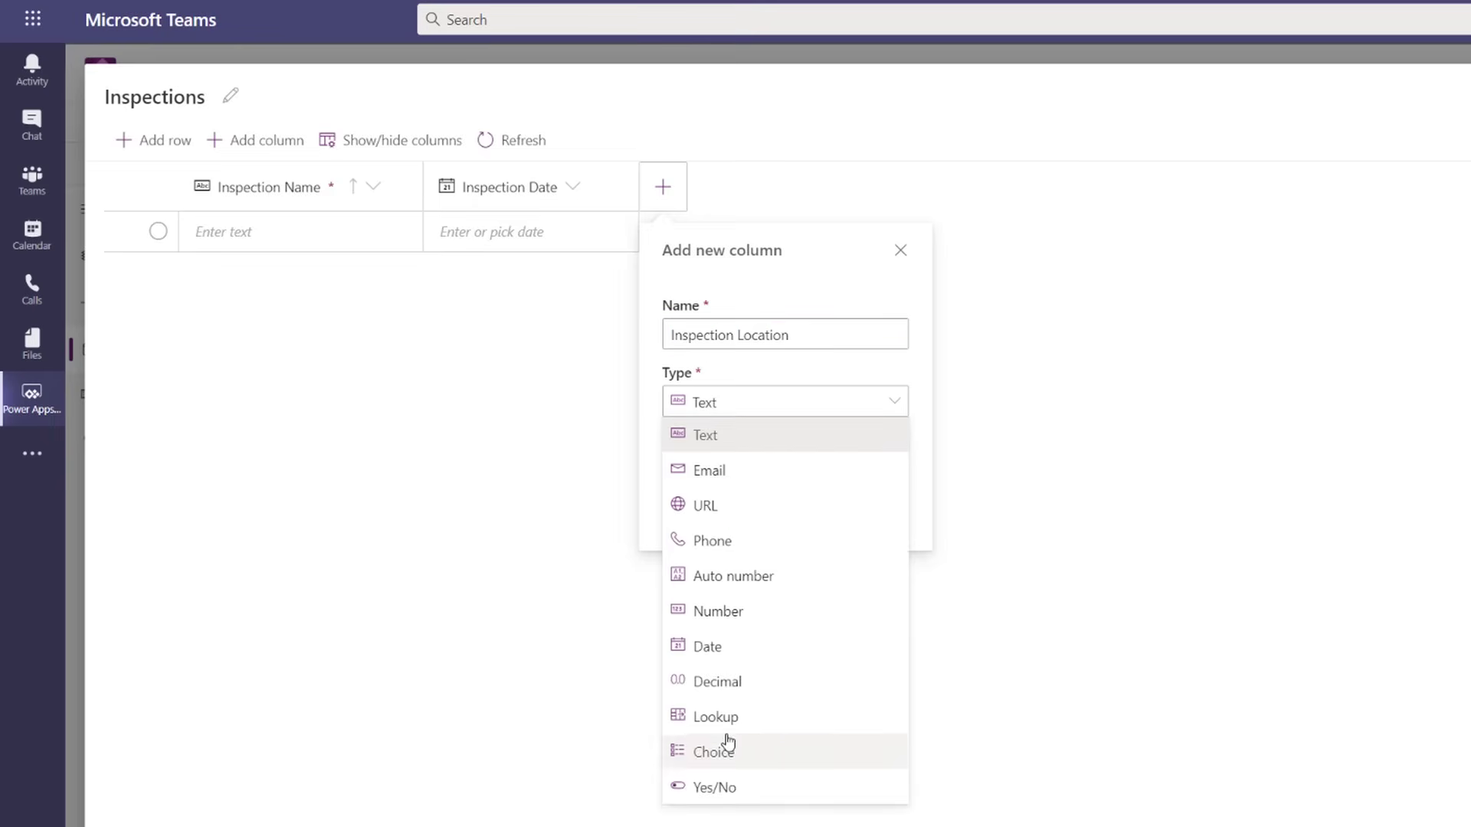
pyautogui.click(717, 718)
pyautogui.click(735, 494)
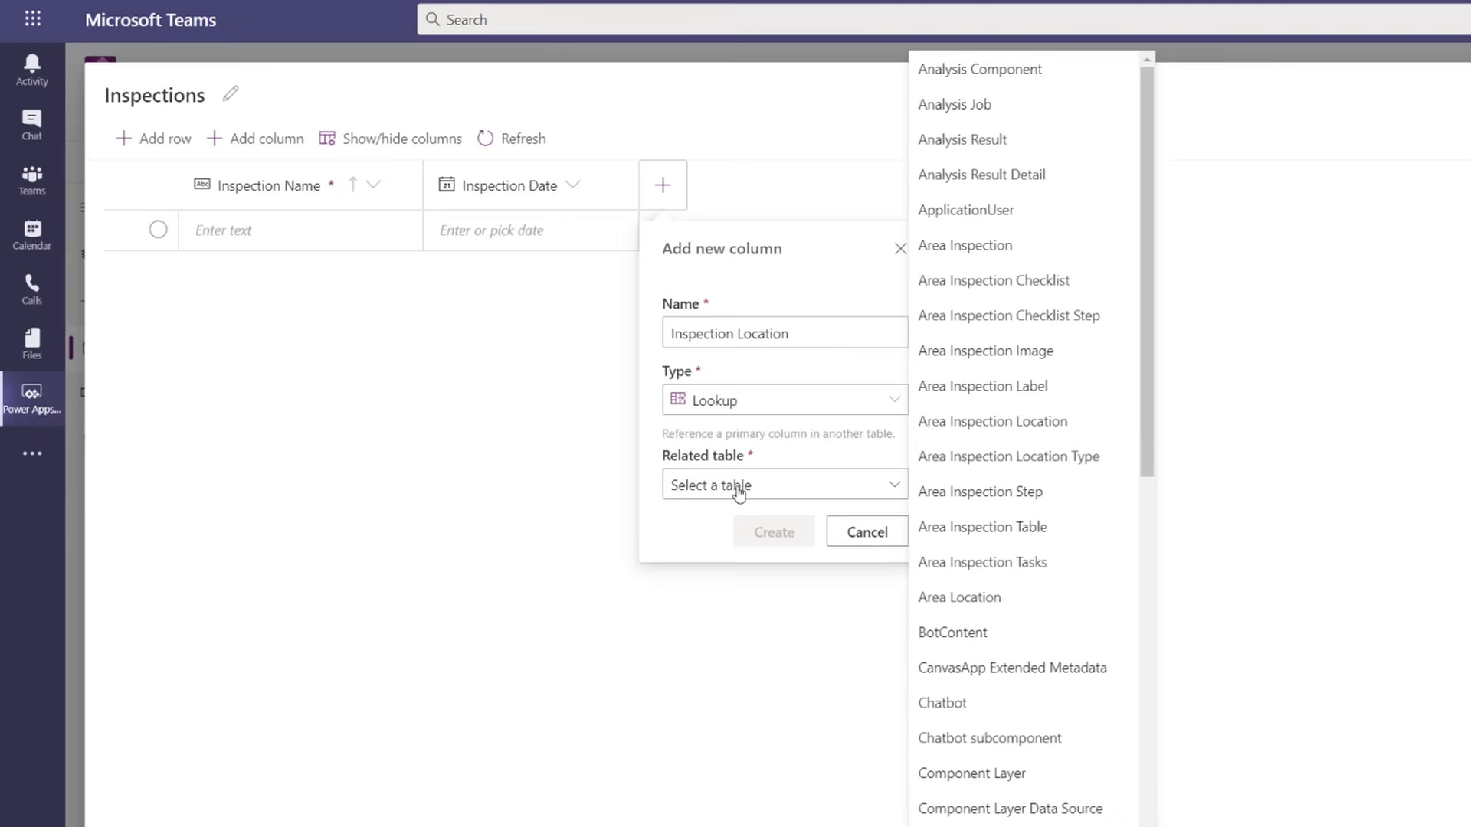
pyautogui.click(924, 421)
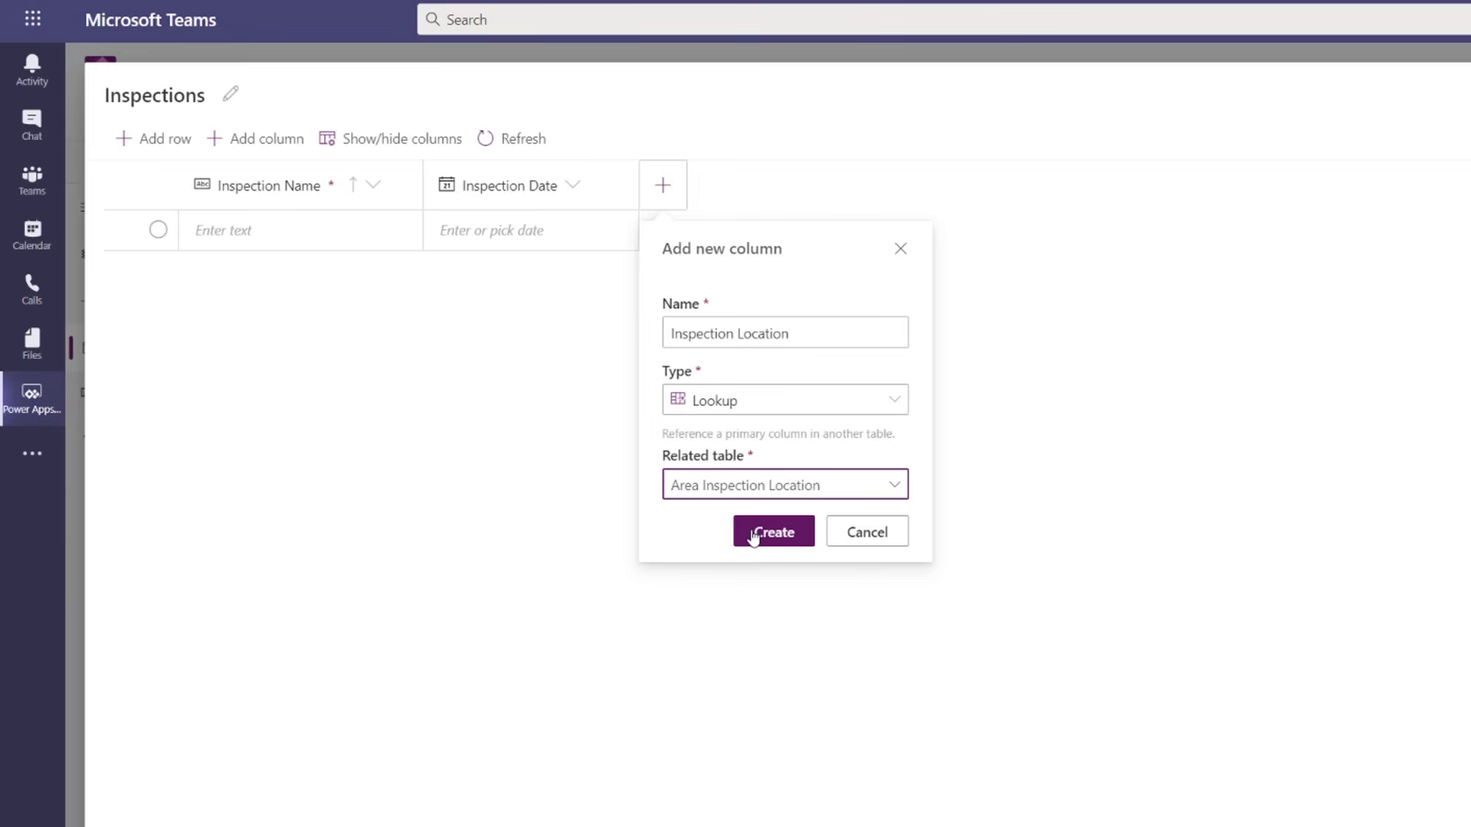
pyautogui.click(754, 536)
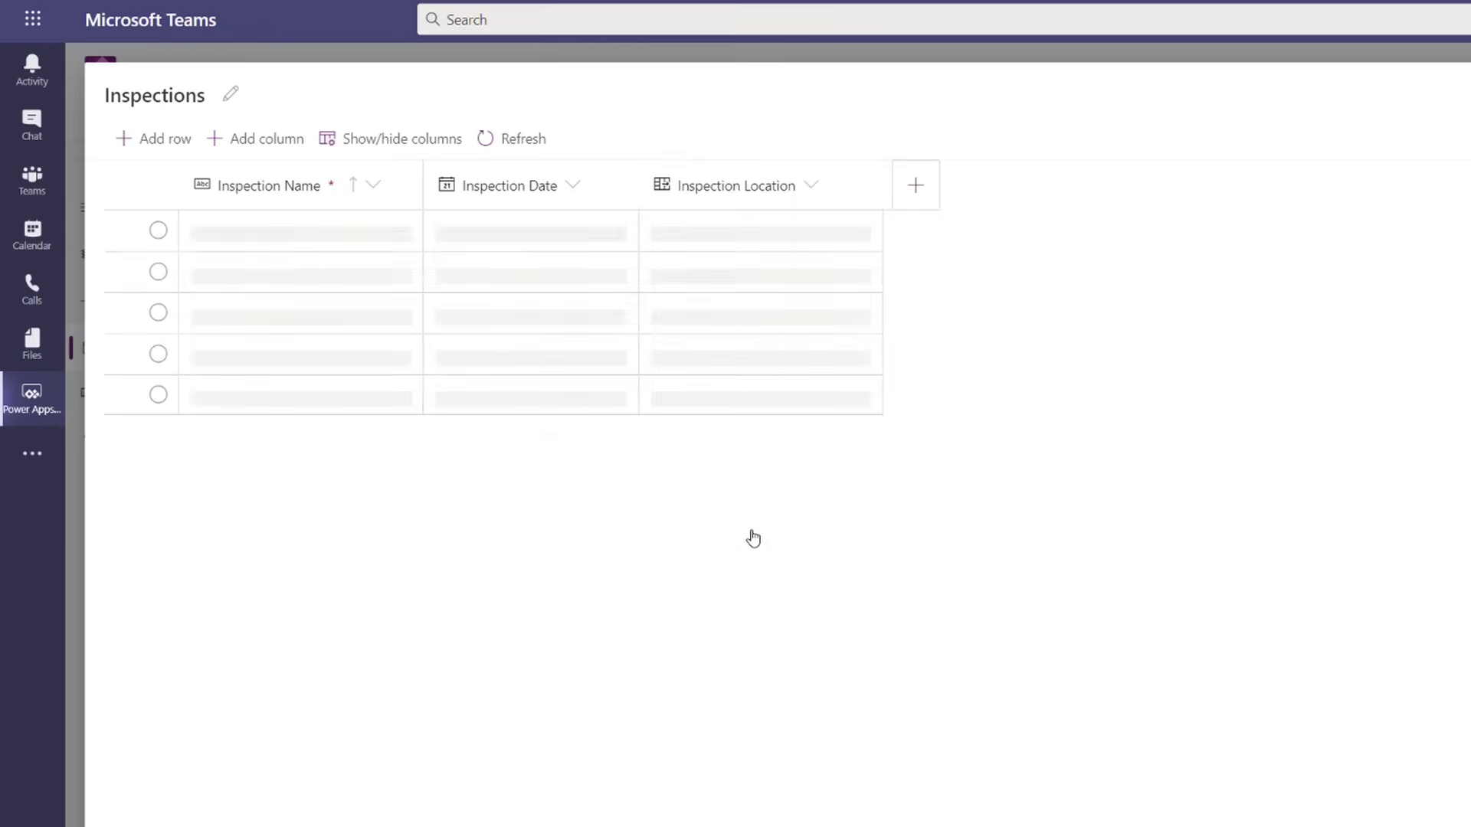
# - Add two Yes/No columns, Clean and Stocked, to the Inspections table
pyautogui.click(909, 186)
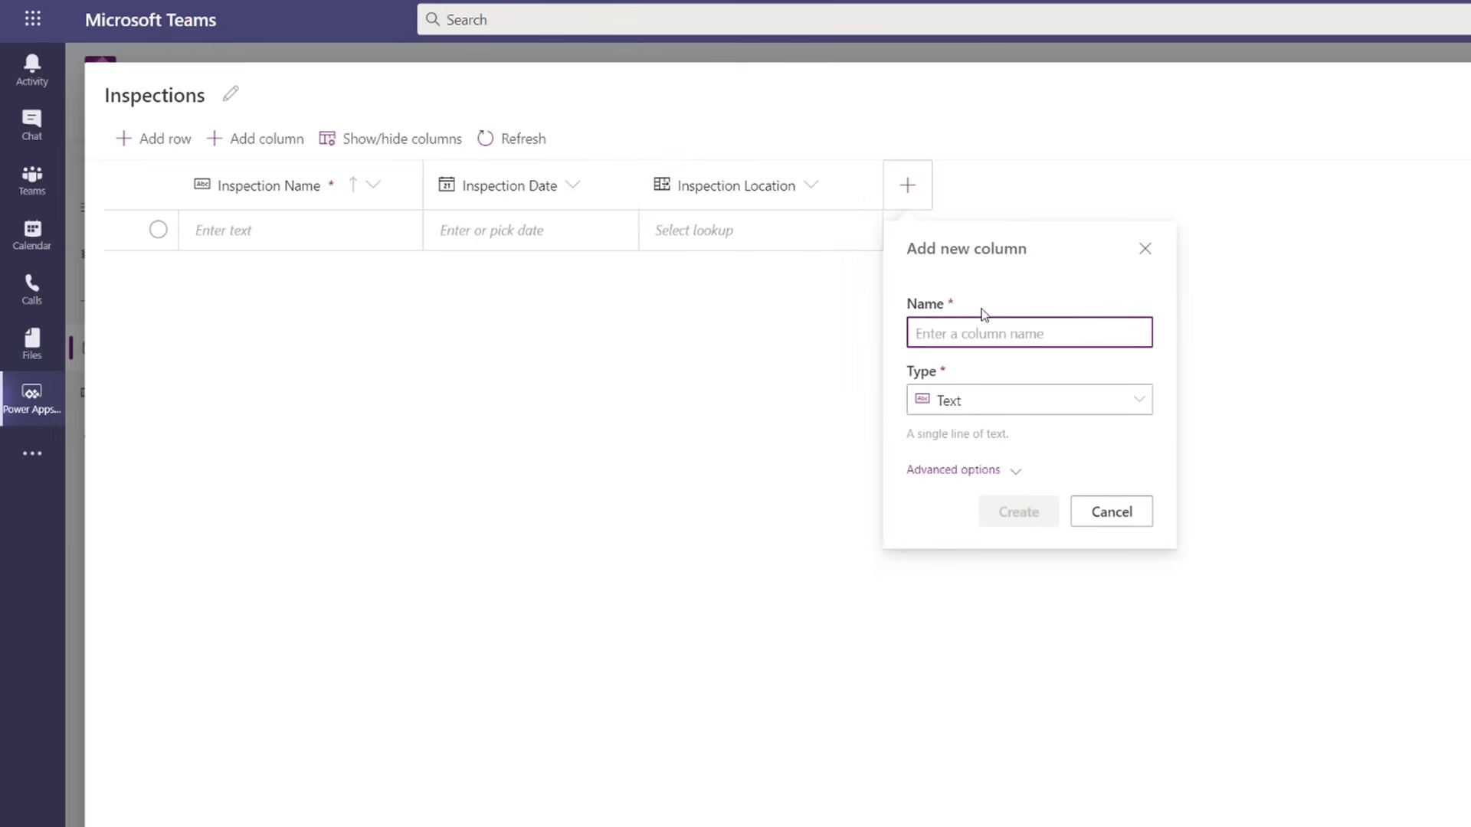
pyautogui.write('Clean')
pyautogui.click(989, 400)
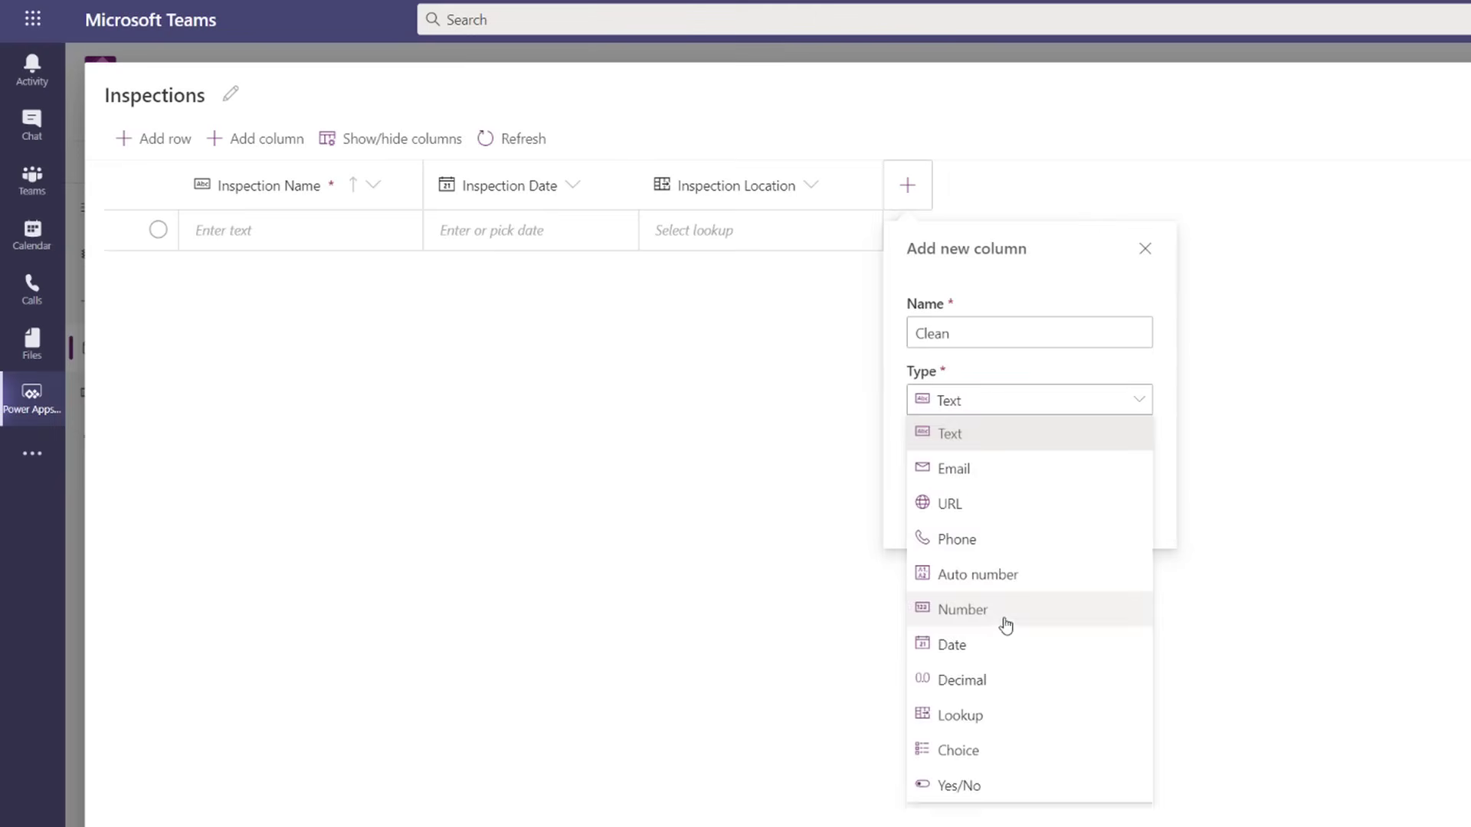
pyautogui.click(977, 783)
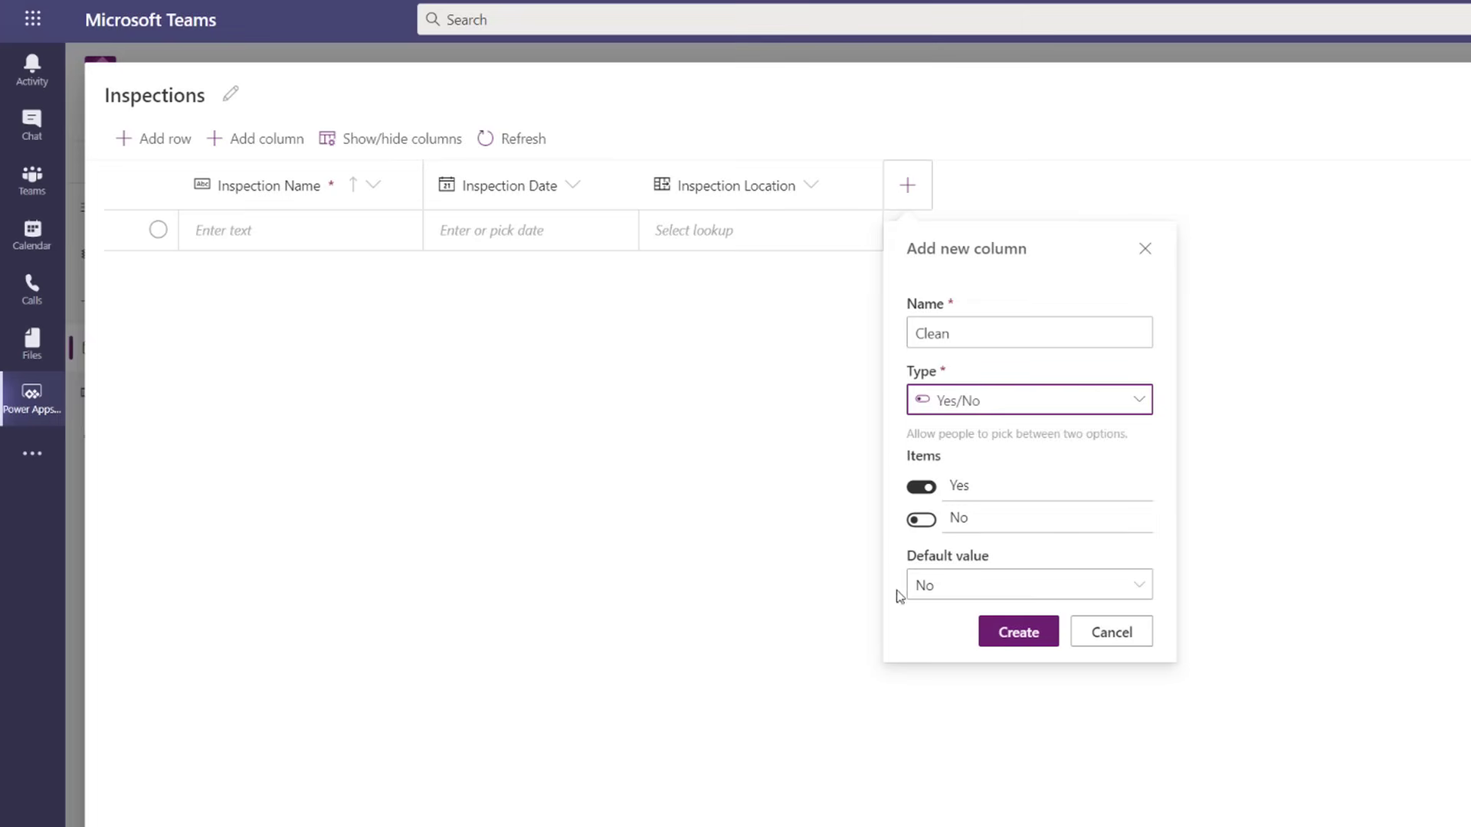
pyautogui.click(997, 635)
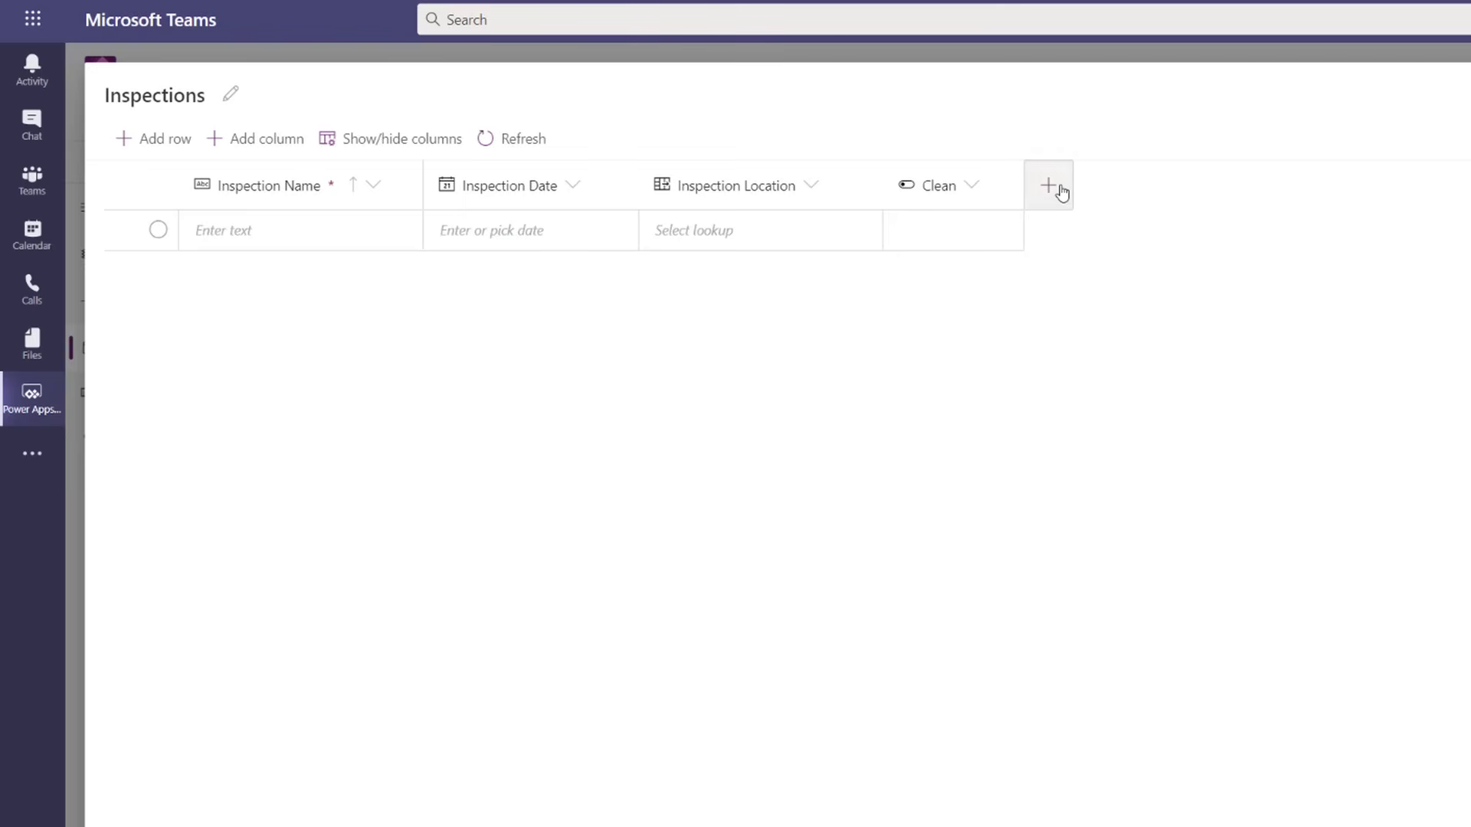
pyautogui.click(1055, 187)
pyautogui.write('Stocked')
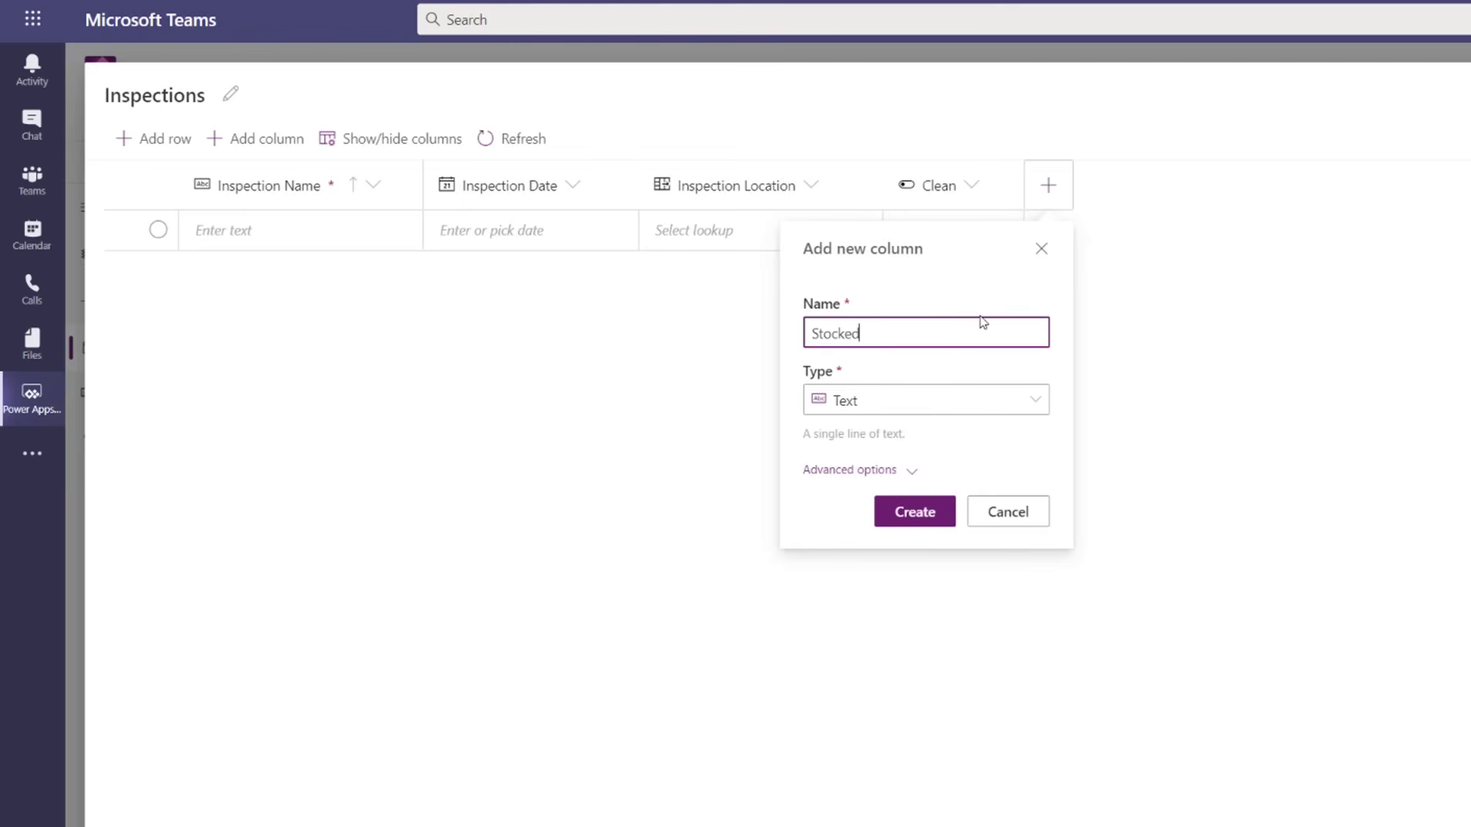
pyautogui.click(945, 397)
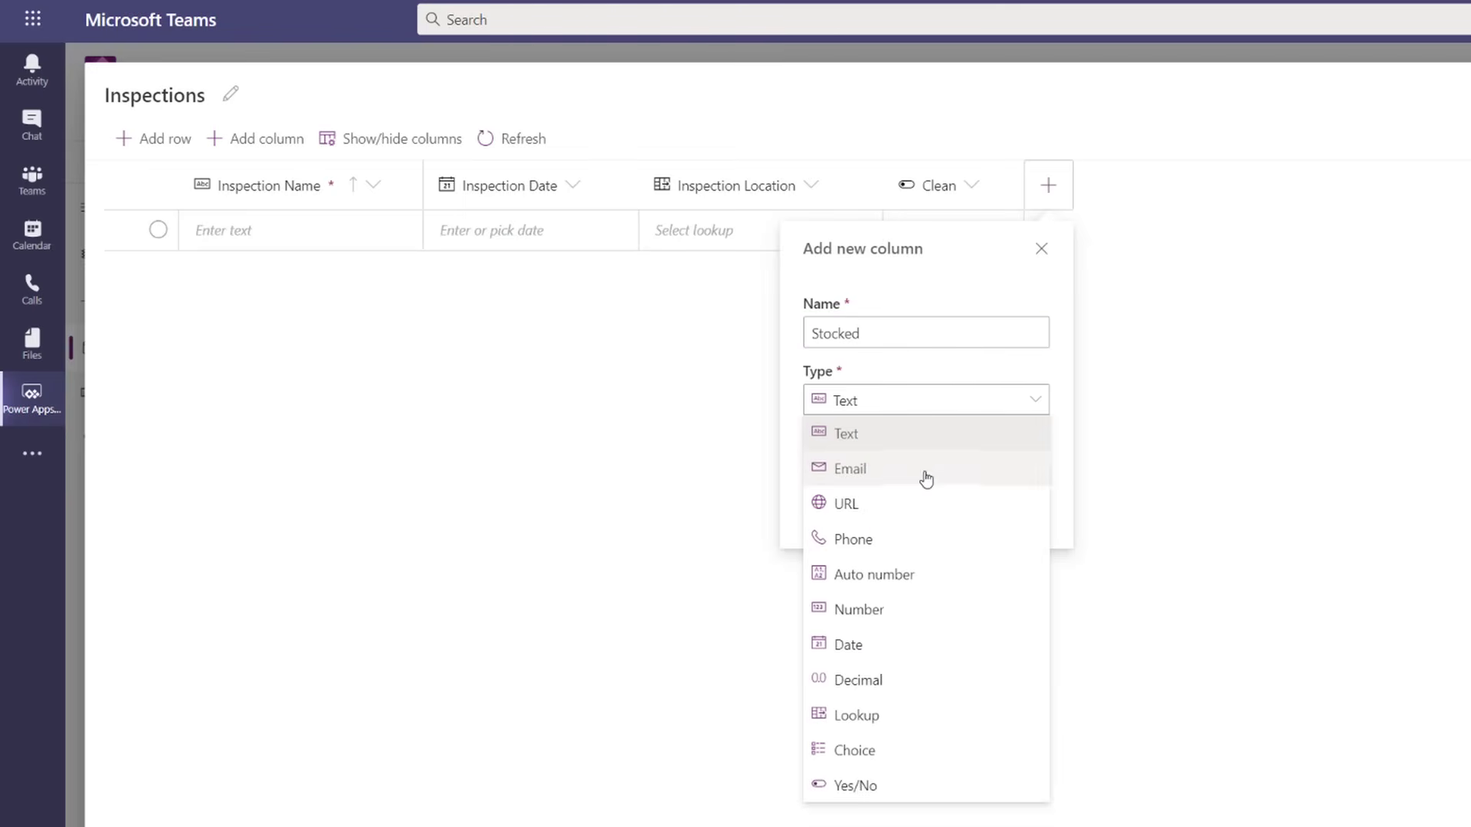
pyautogui.click(899, 789)
pyautogui.click(907, 634)
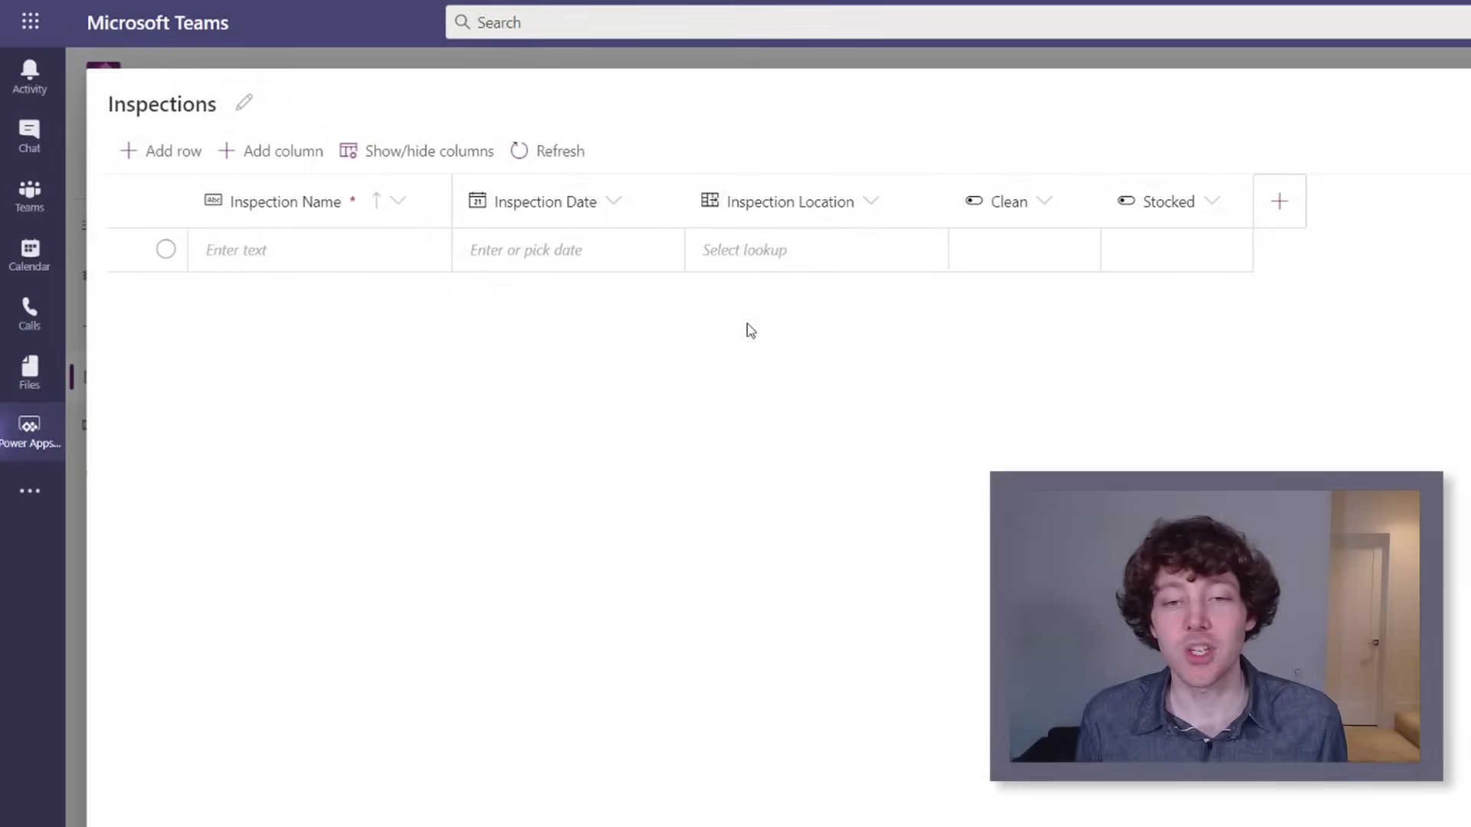
# - Enter the Downtown Seattle inspection: September 12, Front Tables, marked clean
pyautogui.click(391, 249)
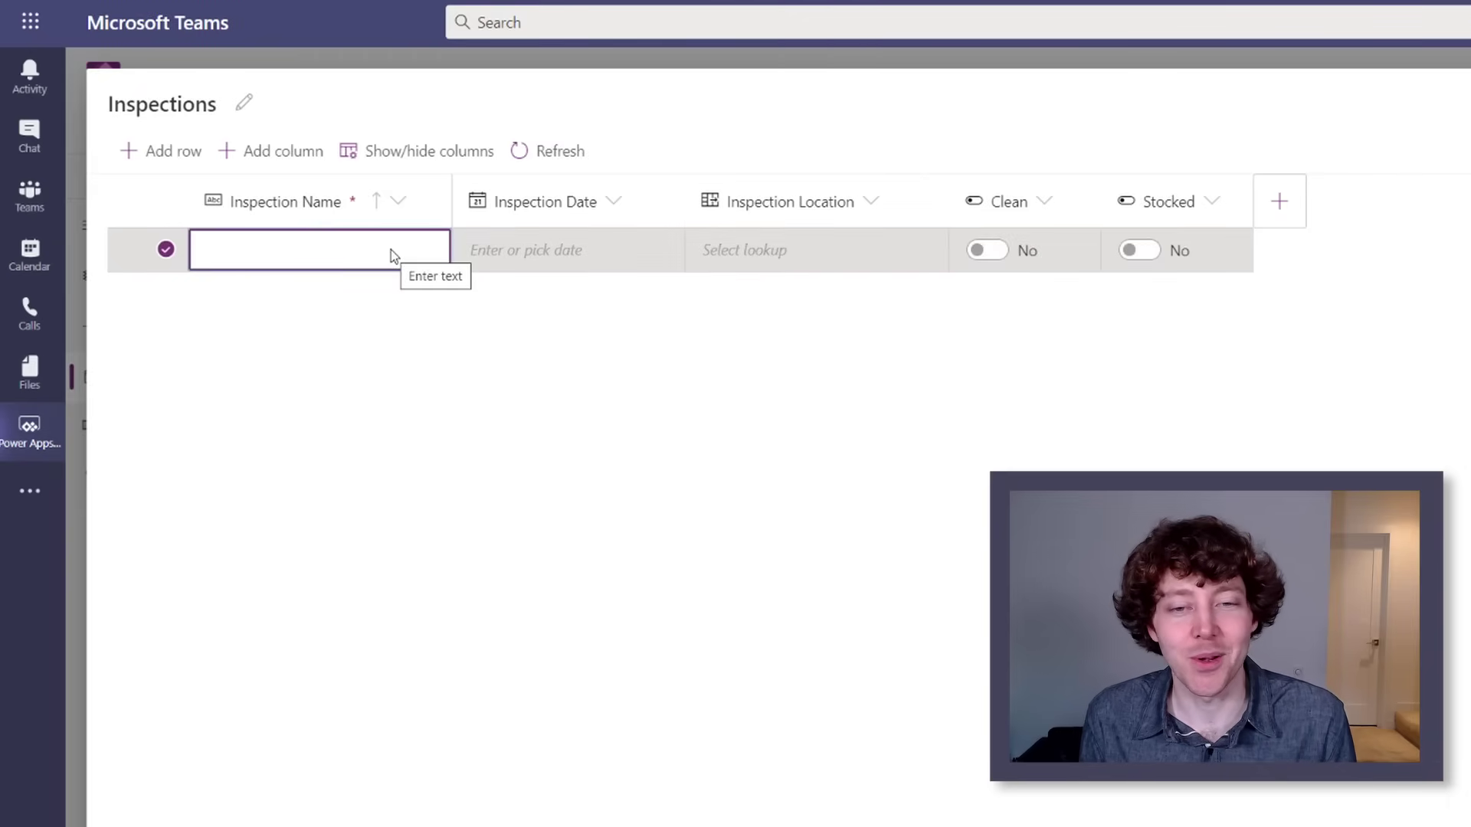
pyautogui.write('Downtown Seattle')
pyautogui.click(588, 246)
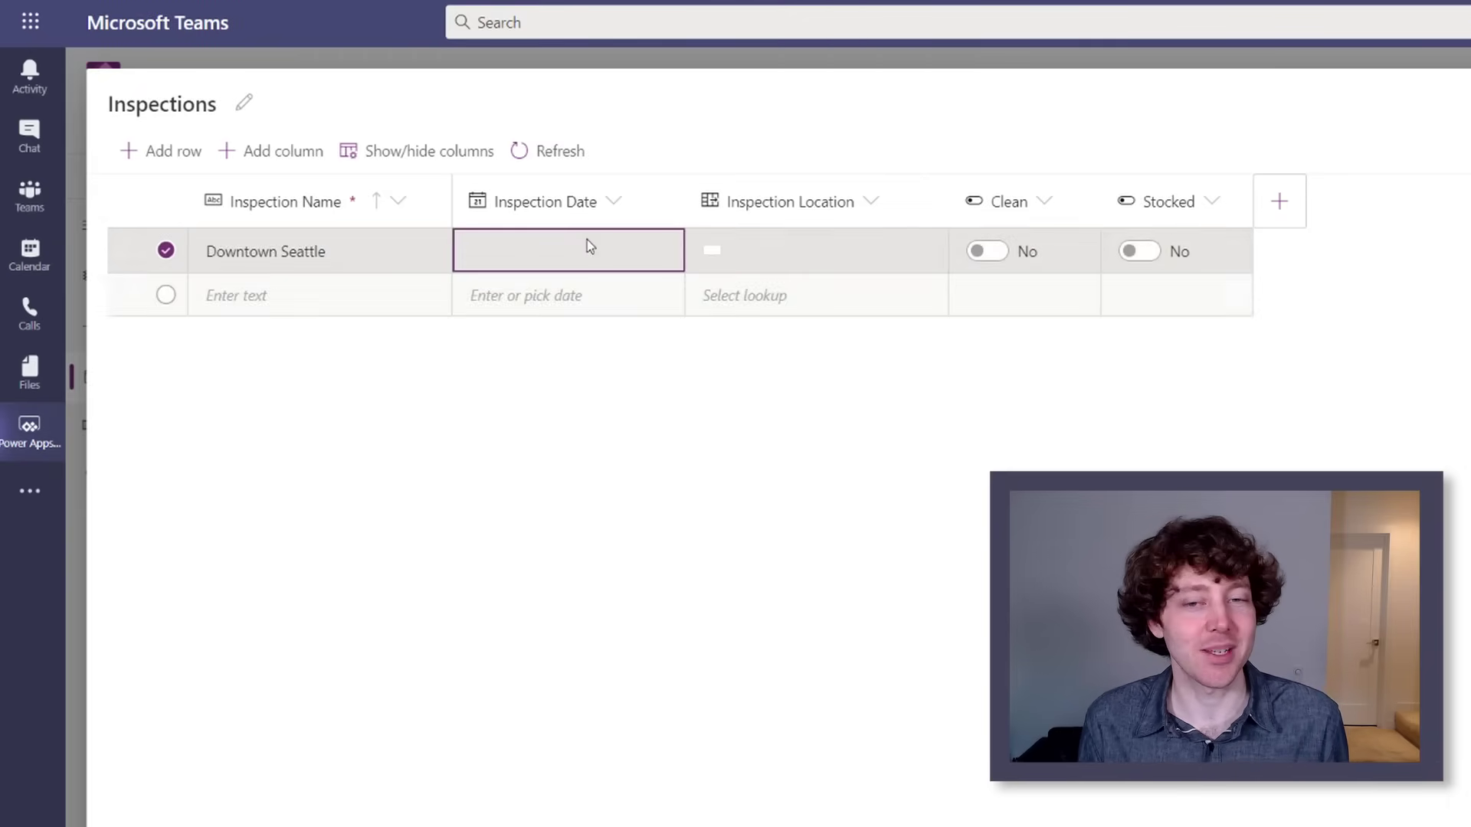
pyautogui.click(667, 251)
pyautogui.click(663, 389)
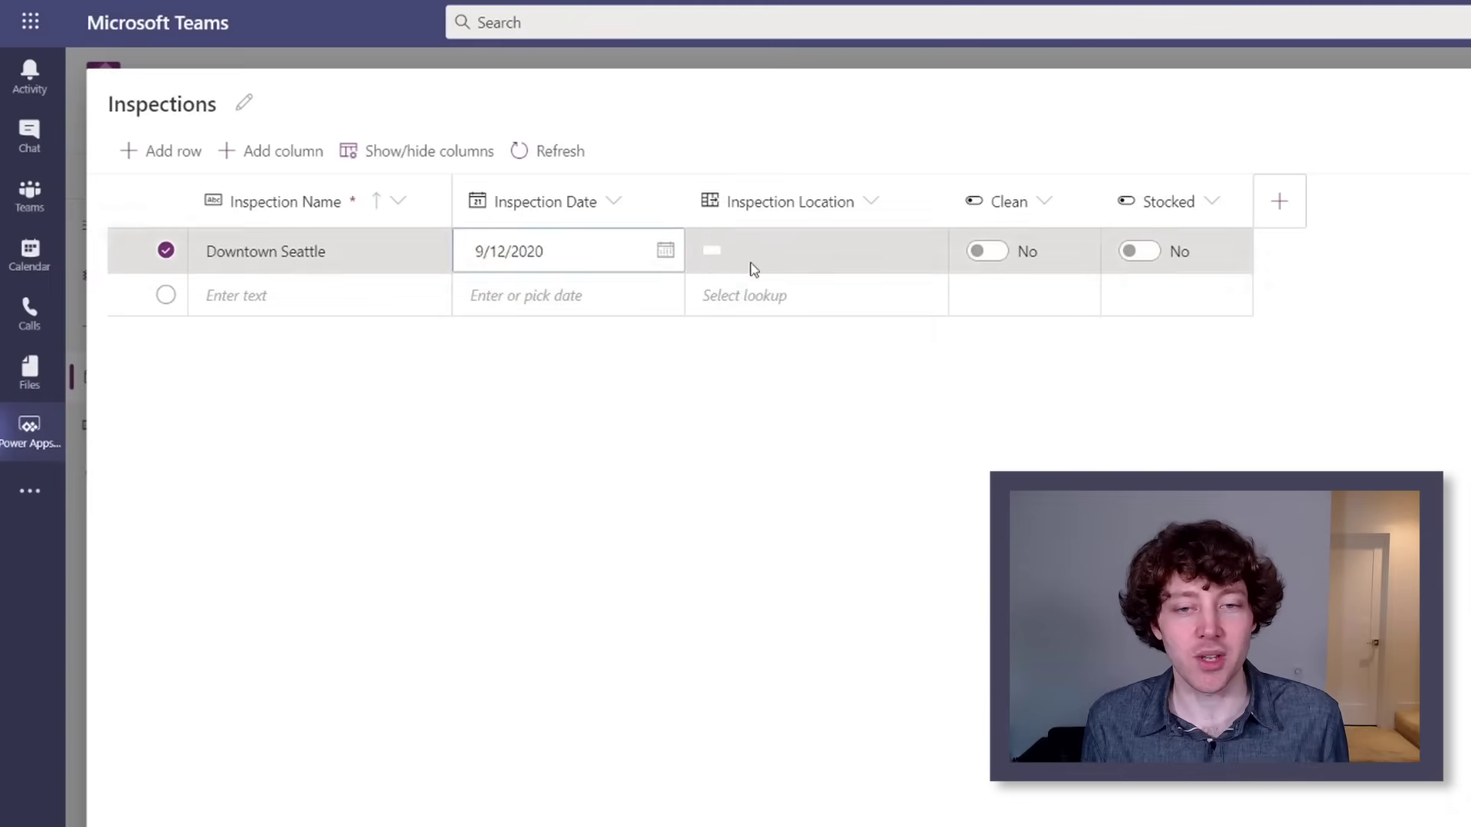
pyautogui.click(748, 265)
pyautogui.click(737, 359)
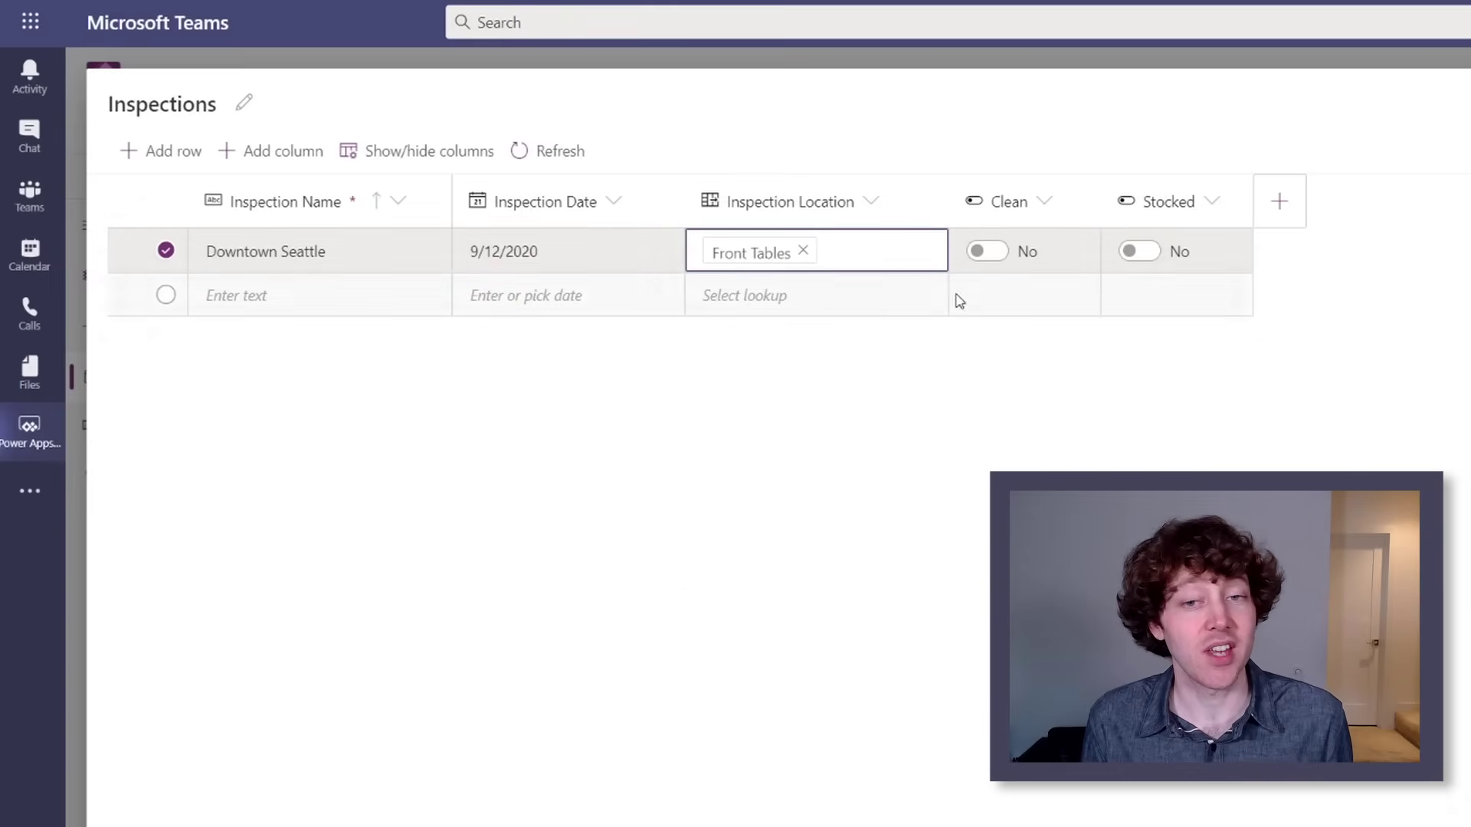
pyautogui.click(987, 252)
# - Enter the Downtown Bellevue inspection: September 14, Information Kiosk, clean and stocked
pyautogui.click(325, 301)
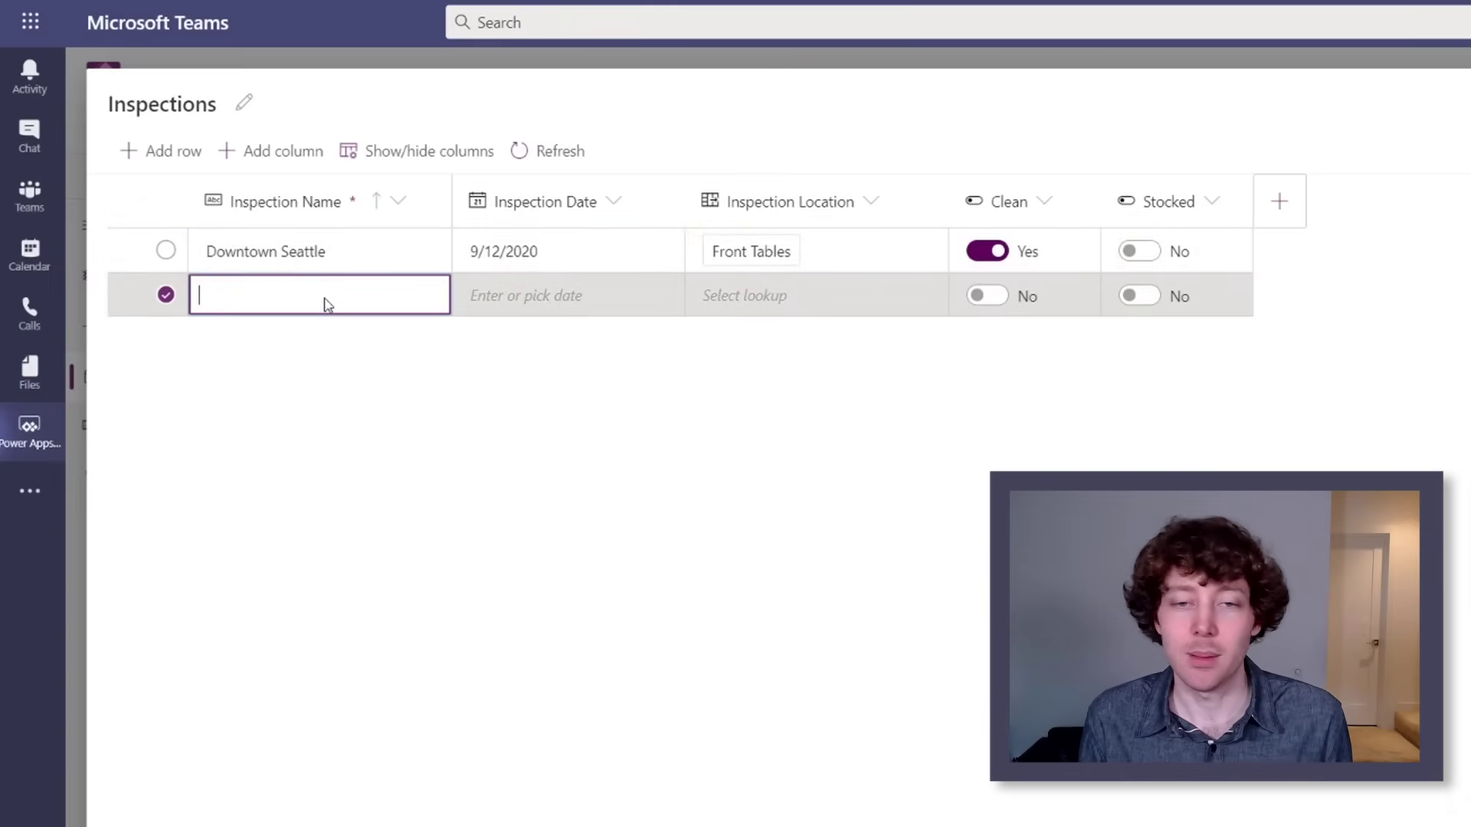
pyautogui.write('Downtown Bellevue')
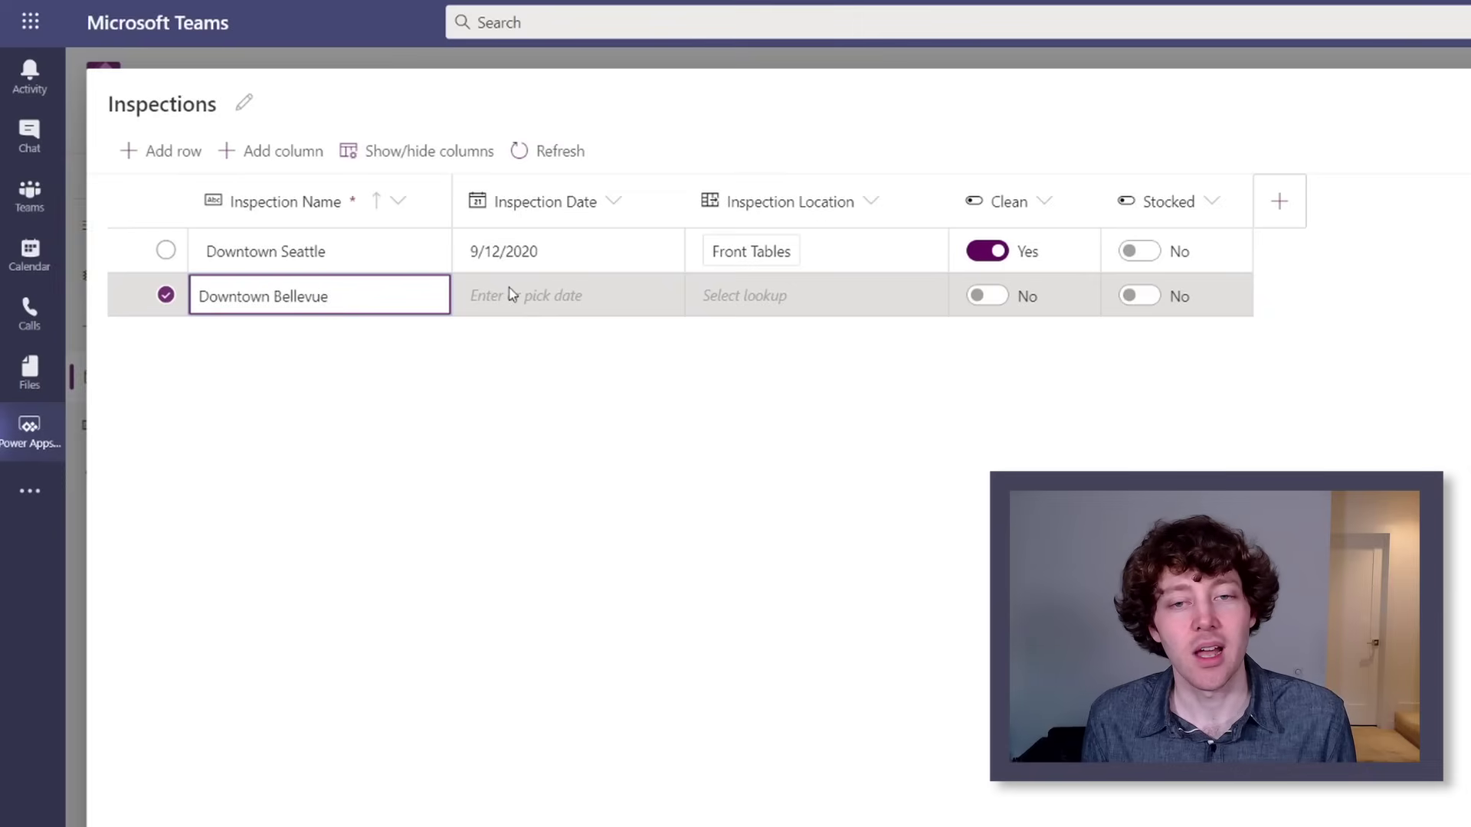
pyautogui.click(512, 295)
pyautogui.click(666, 296)
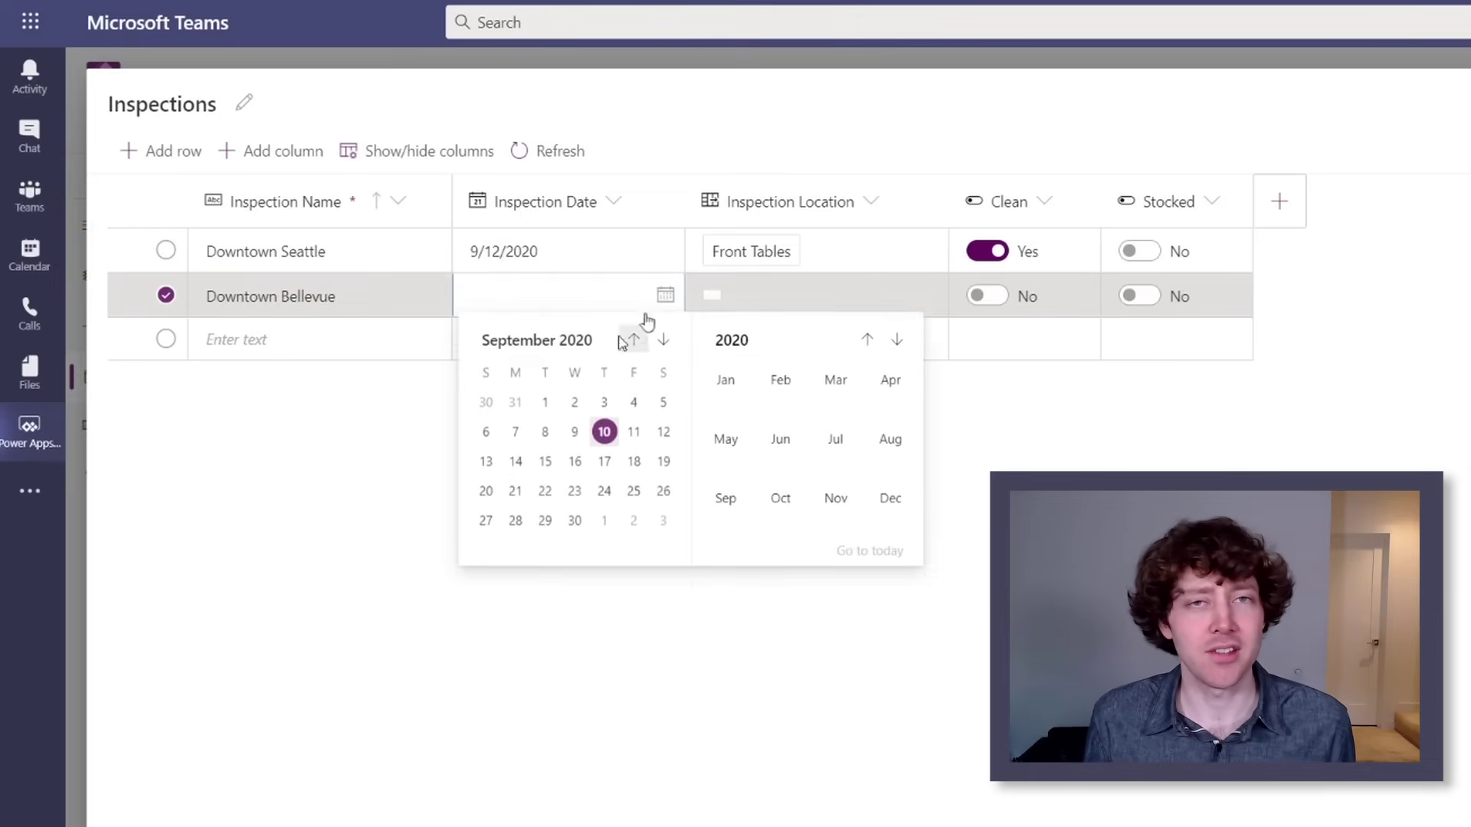
pyautogui.click(515, 461)
pyautogui.click(766, 287)
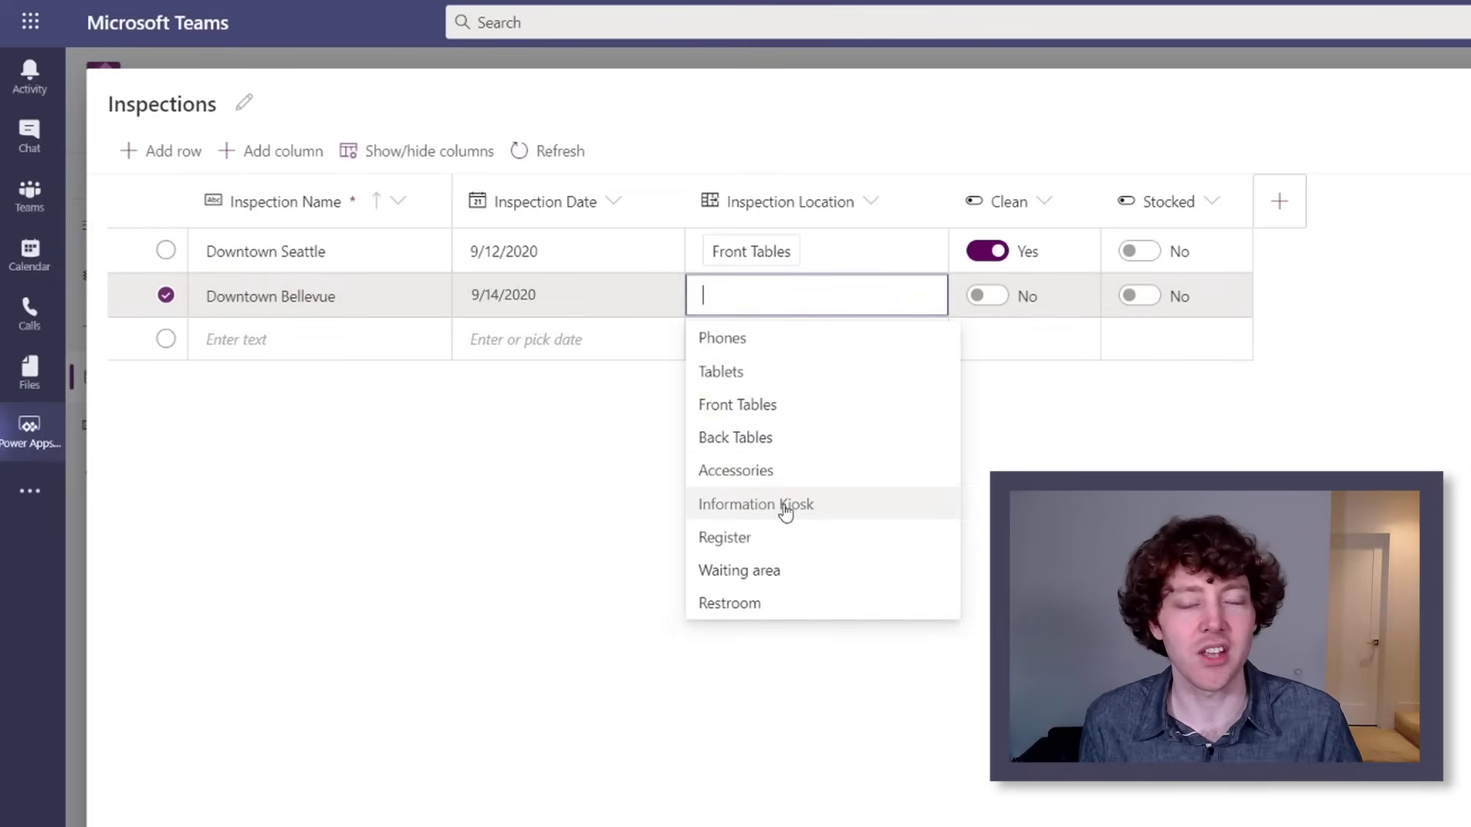
pyautogui.click(789, 502)
pyautogui.click(1045, 294)
pyautogui.click(1176, 295)
# - Enter the Issaquah inspection: September 8, Front Tables, marked stocked
pyautogui.click(352, 339)
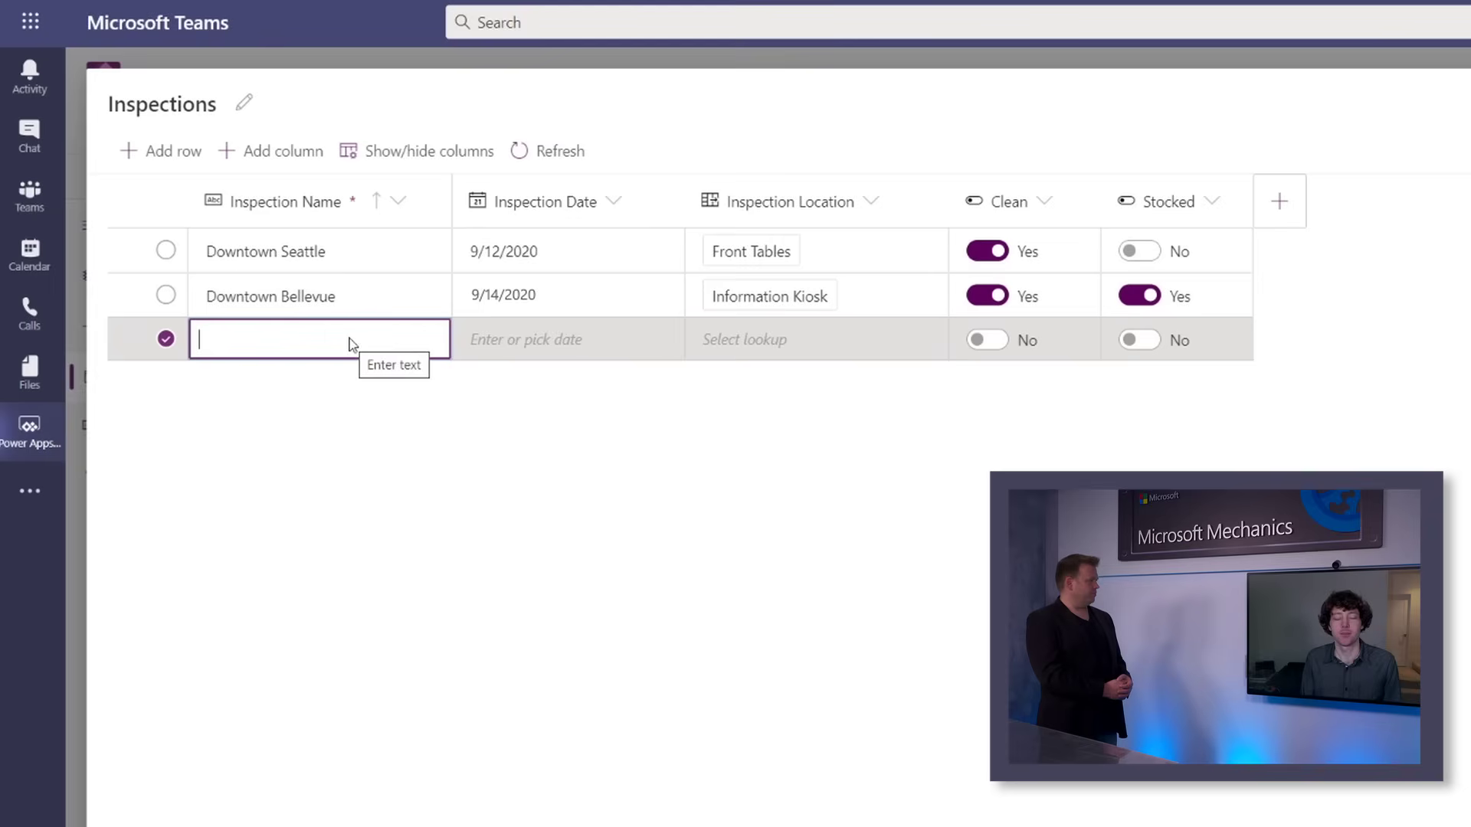
pyautogui.write('Issaquah')
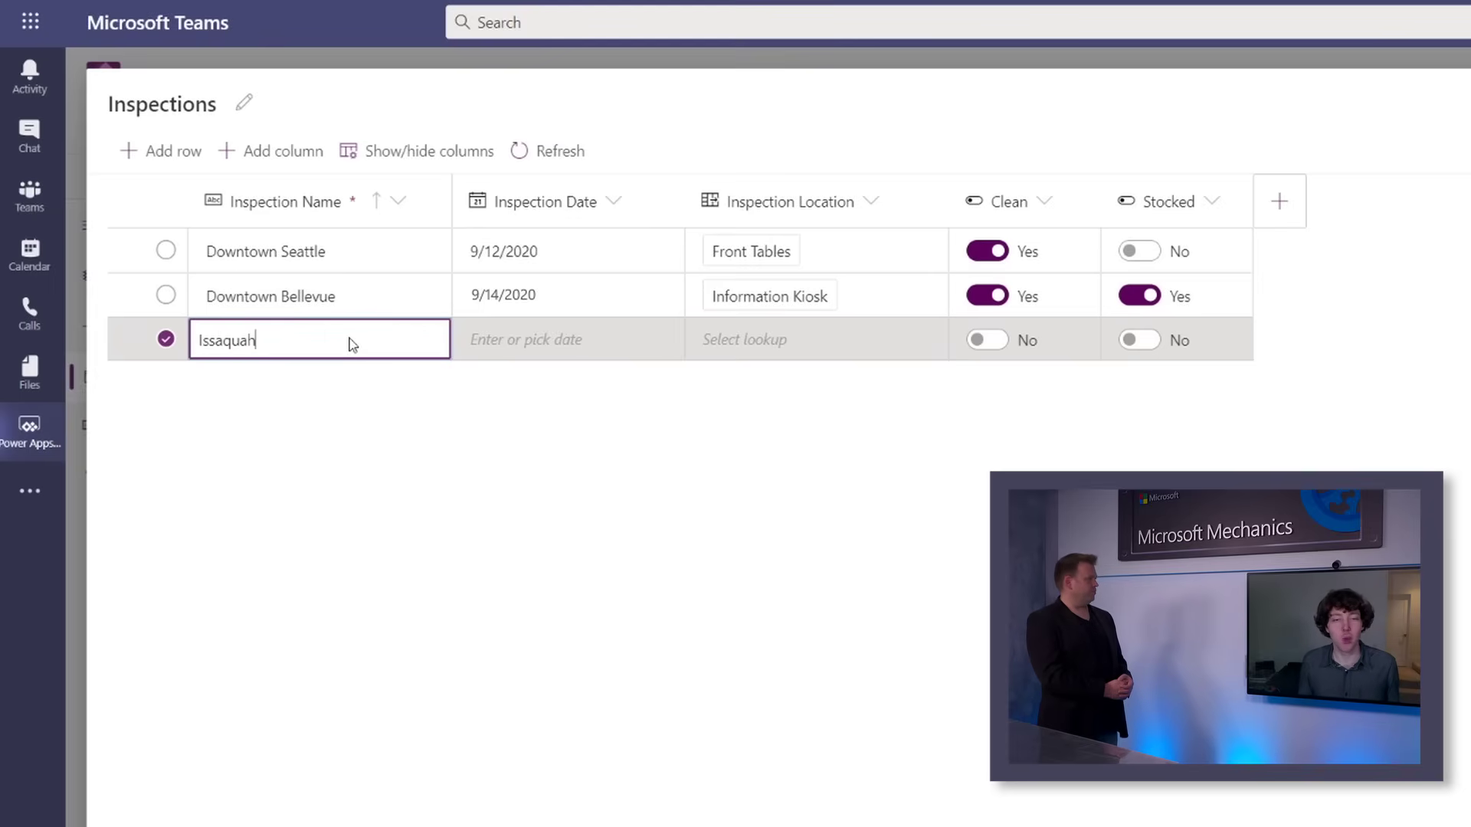
pyautogui.click(575, 339)
pyautogui.click(664, 341)
pyautogui.click(546, 477)
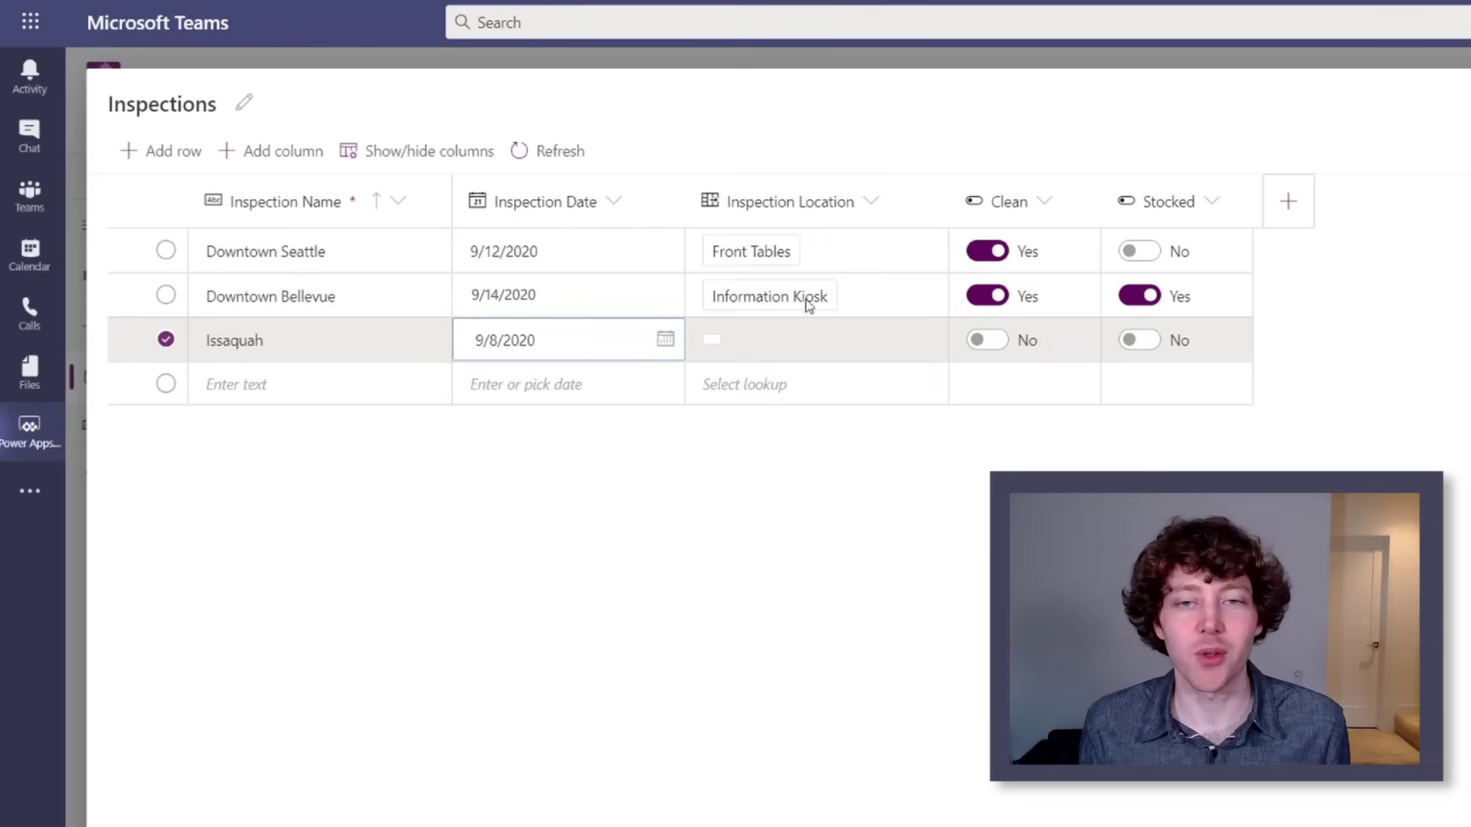
pyautogui.click(810, 332)
pyautogui.click(808, 456)
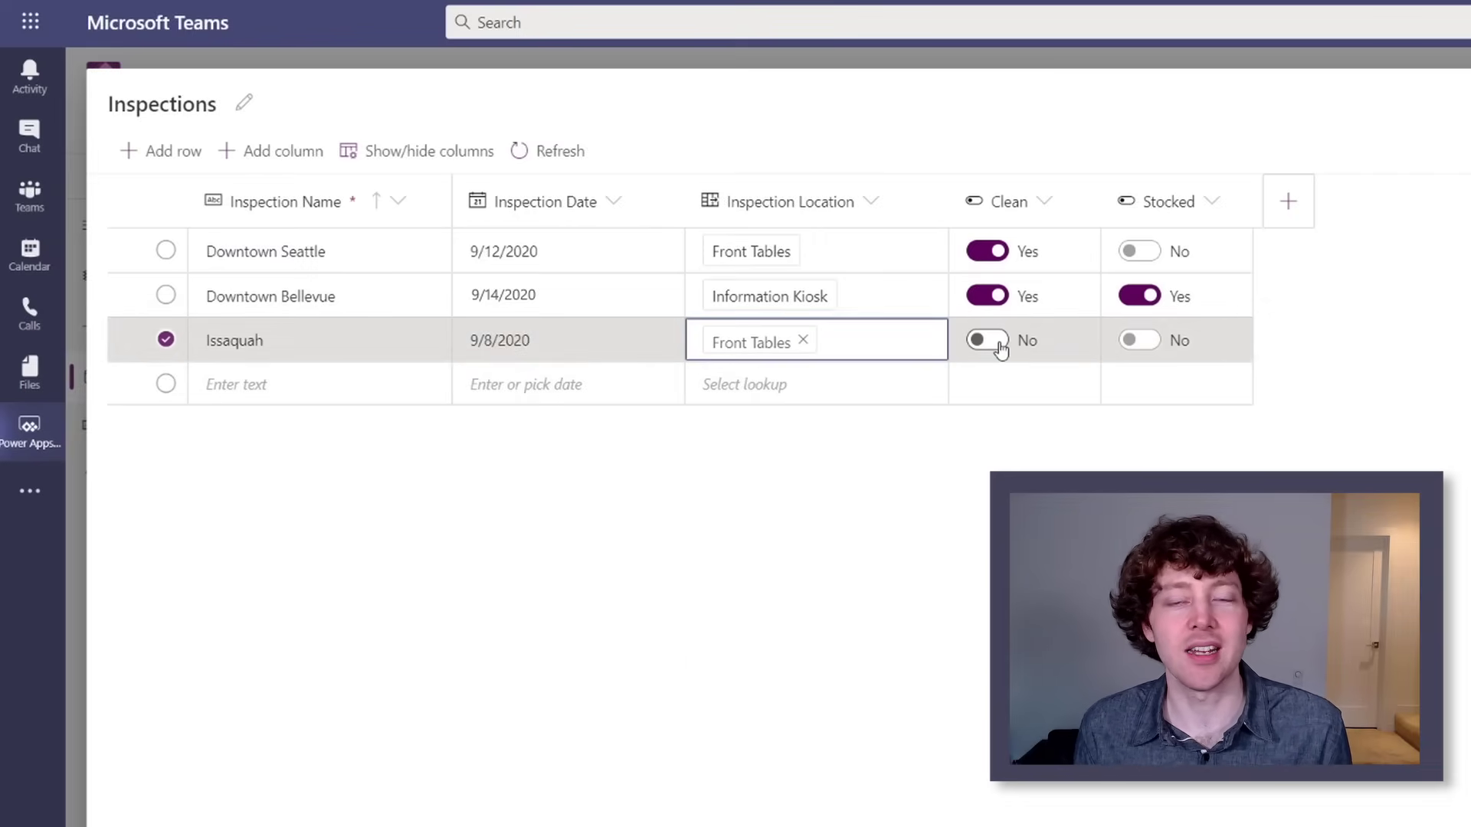
pyautogui.click(1149, 342)
pyautogui.press('Tab')
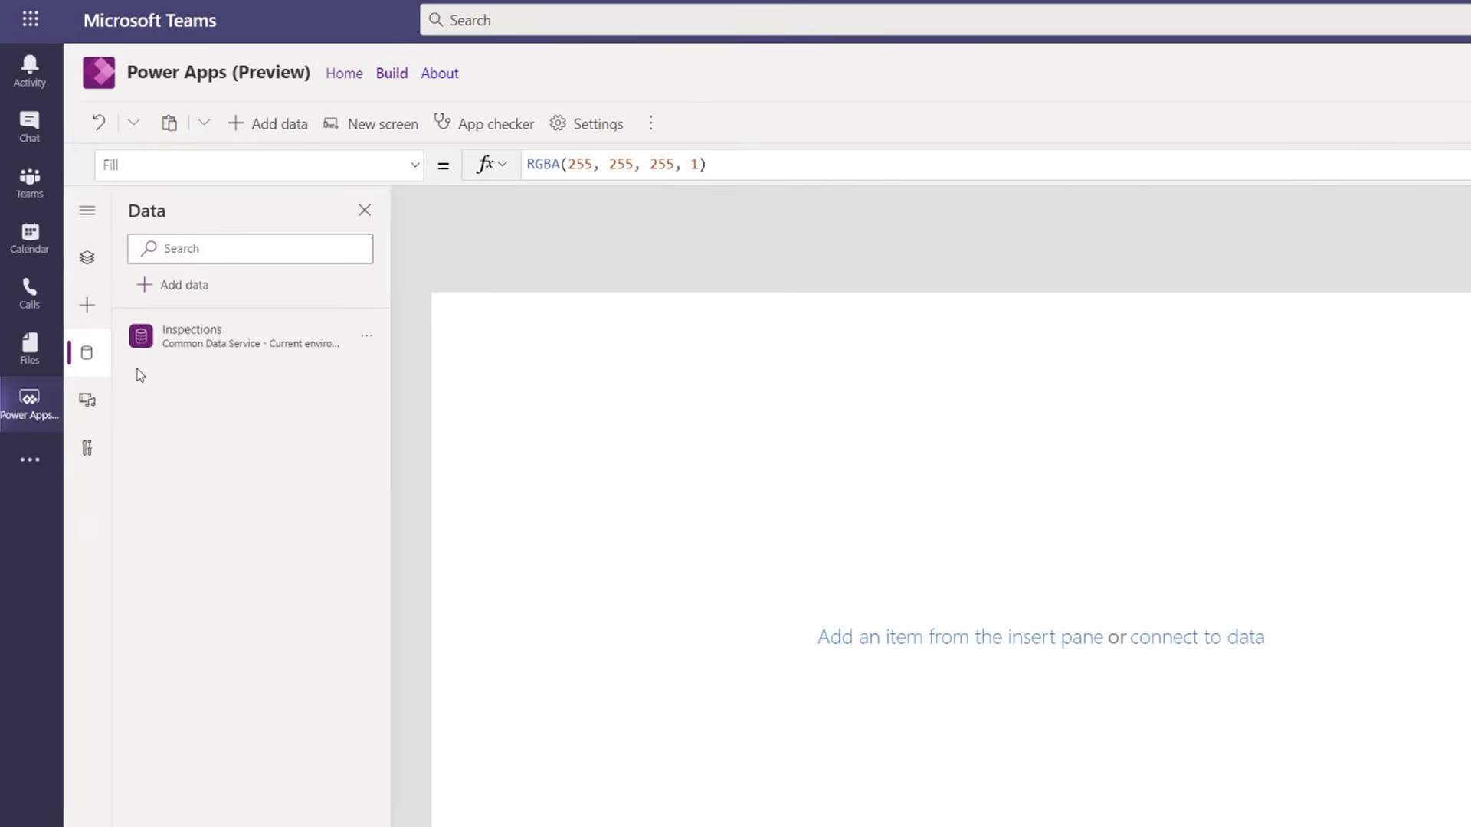
# - Insert a taller vertical gallery bound to Inspections with the Title and subtitle layout
pyautogui.click(88, 320)
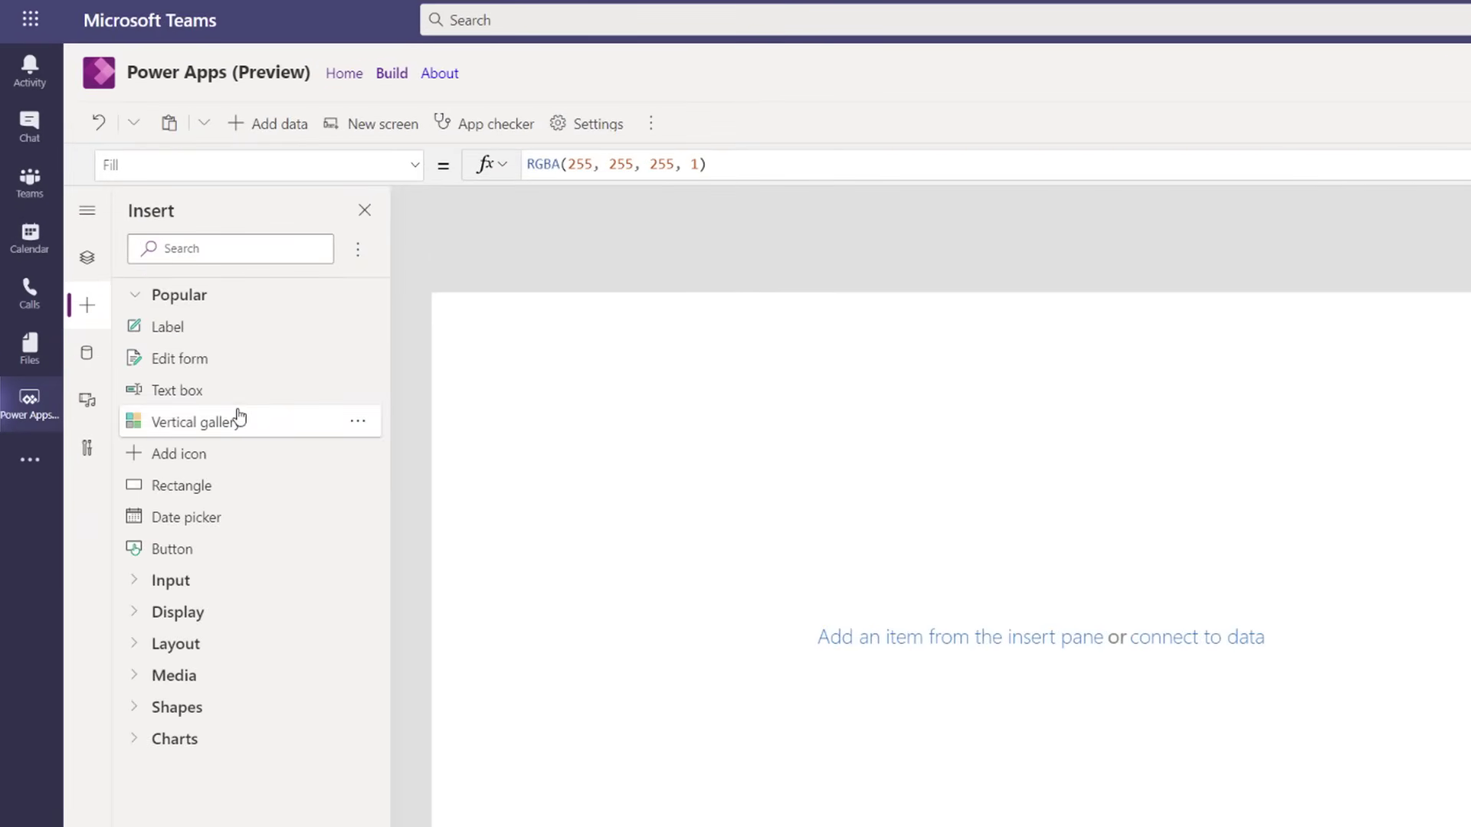
pyautogui.moveTo(237, 421); pyautogui.dragTo(445, 419)
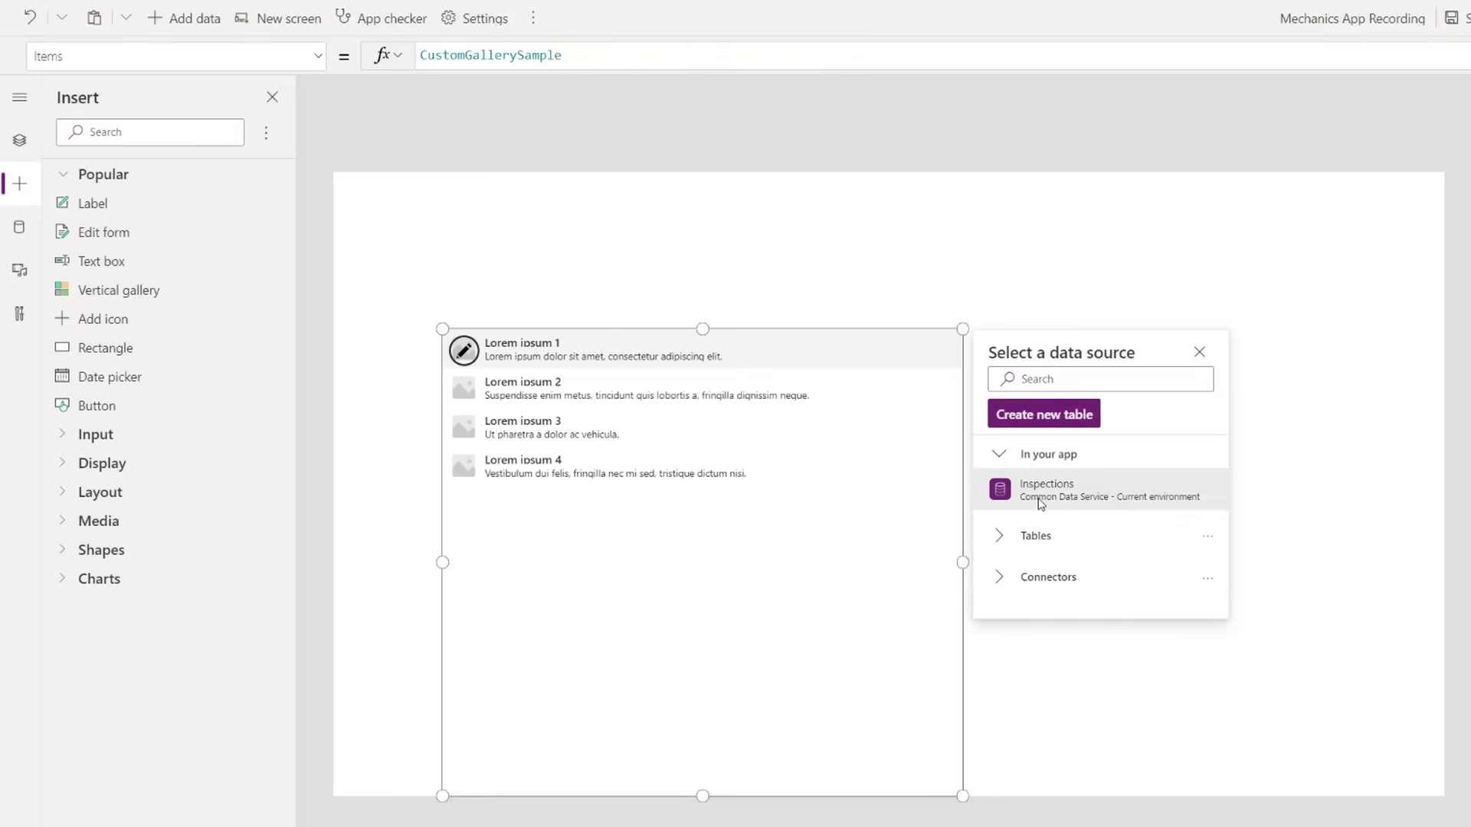
pyautogui.click(1039, 494)
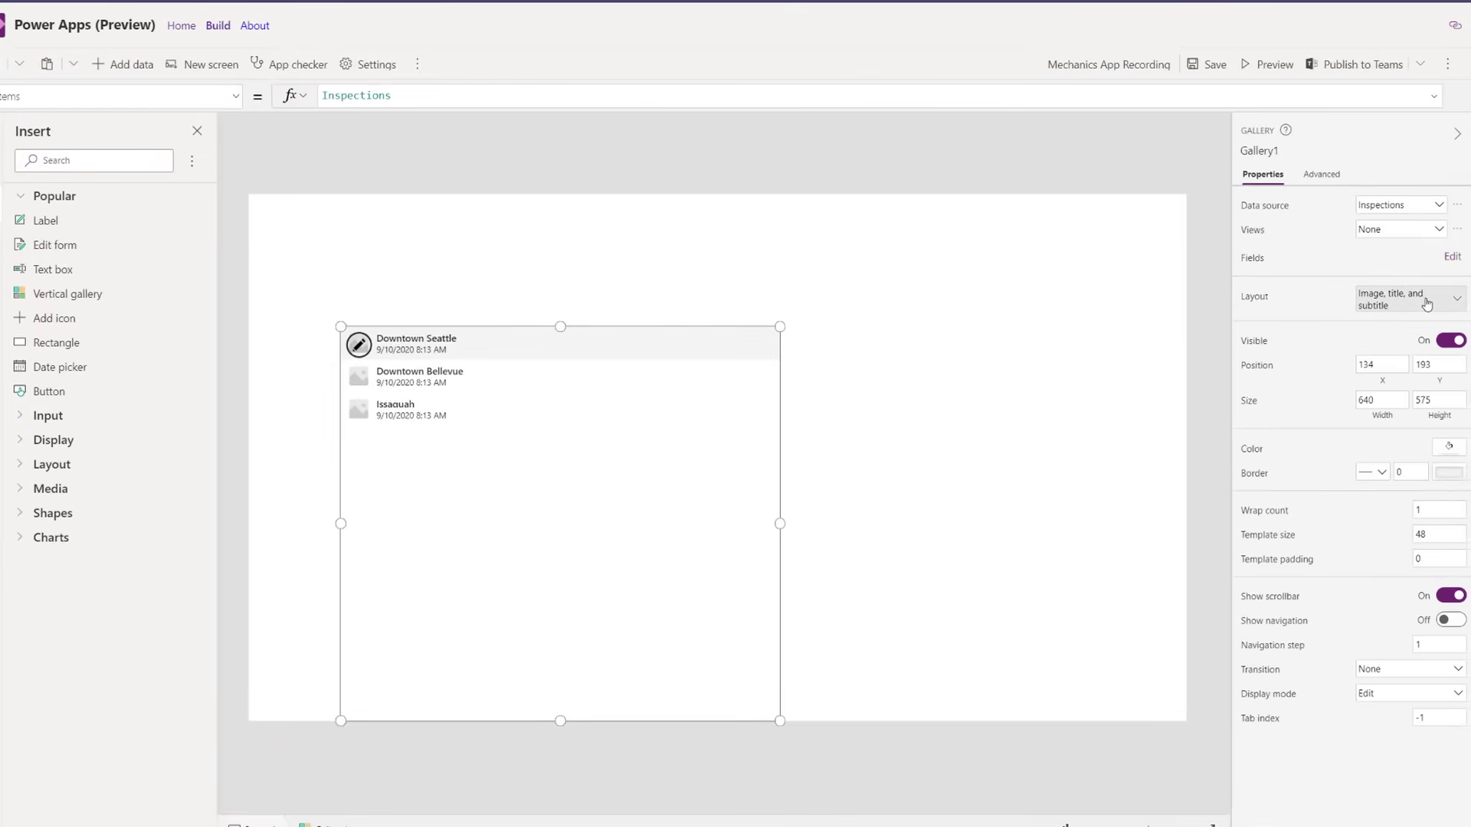
pyautogui.click(1427, 302)
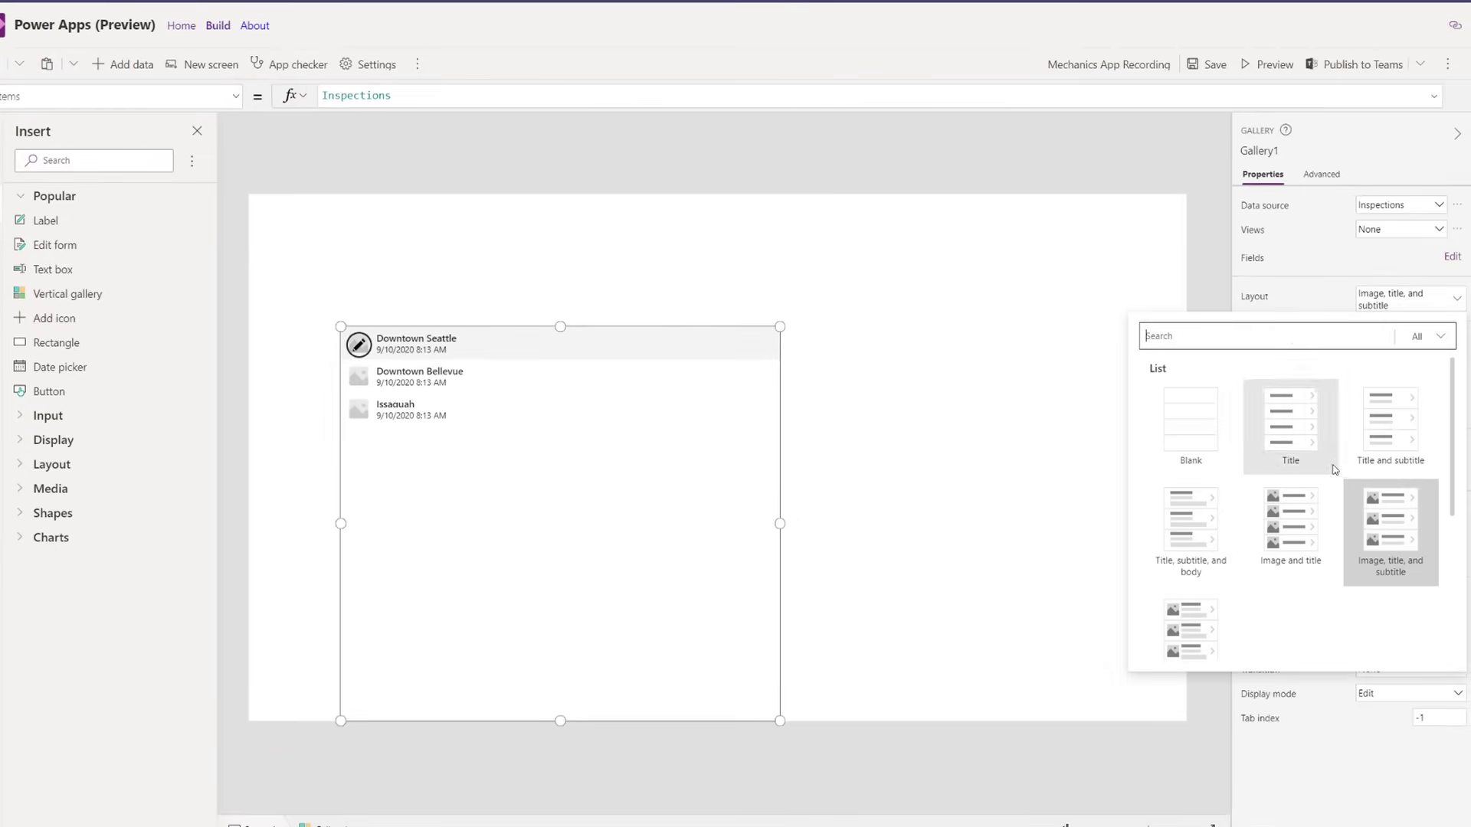
pyautogui.click(1391, 425)
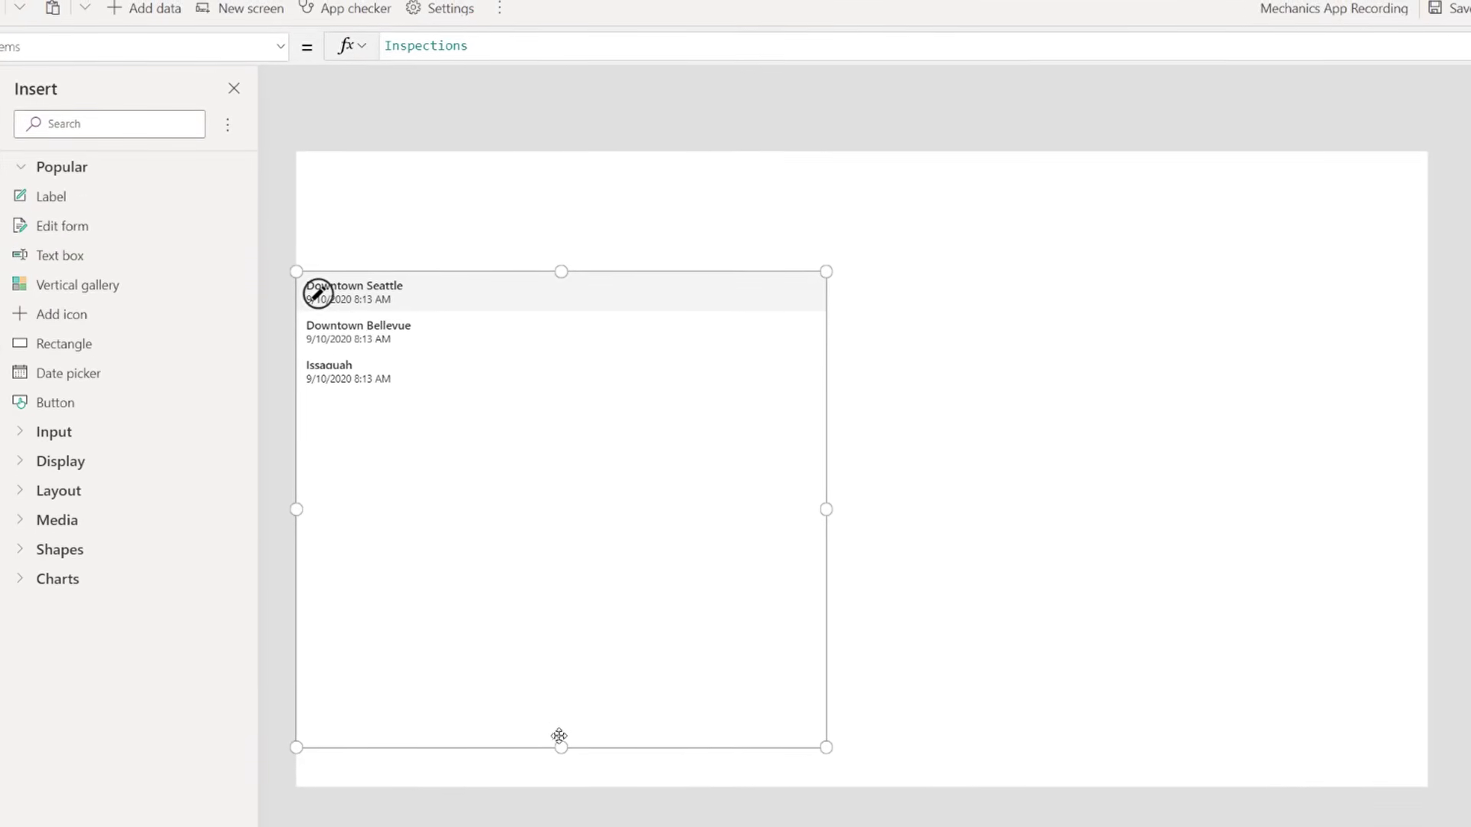
pyautogui.moveTo(563, 748); pyautogui.dragTo(547, 789)
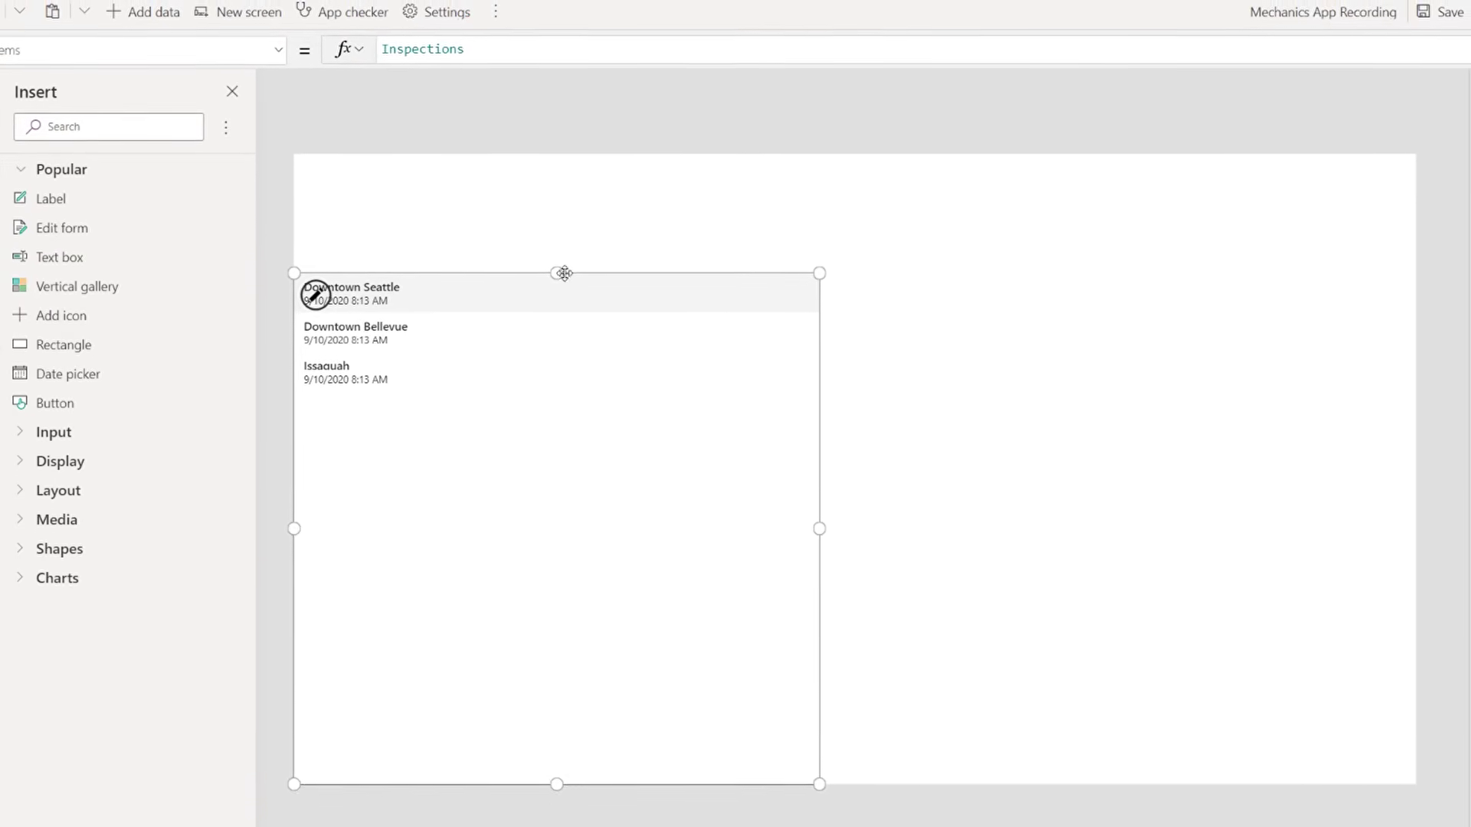
pyautogui.click(559, 281)
# - Place an edit form beside the gallery and connect it to the Inspections table
pyautogui.click(657, 507)
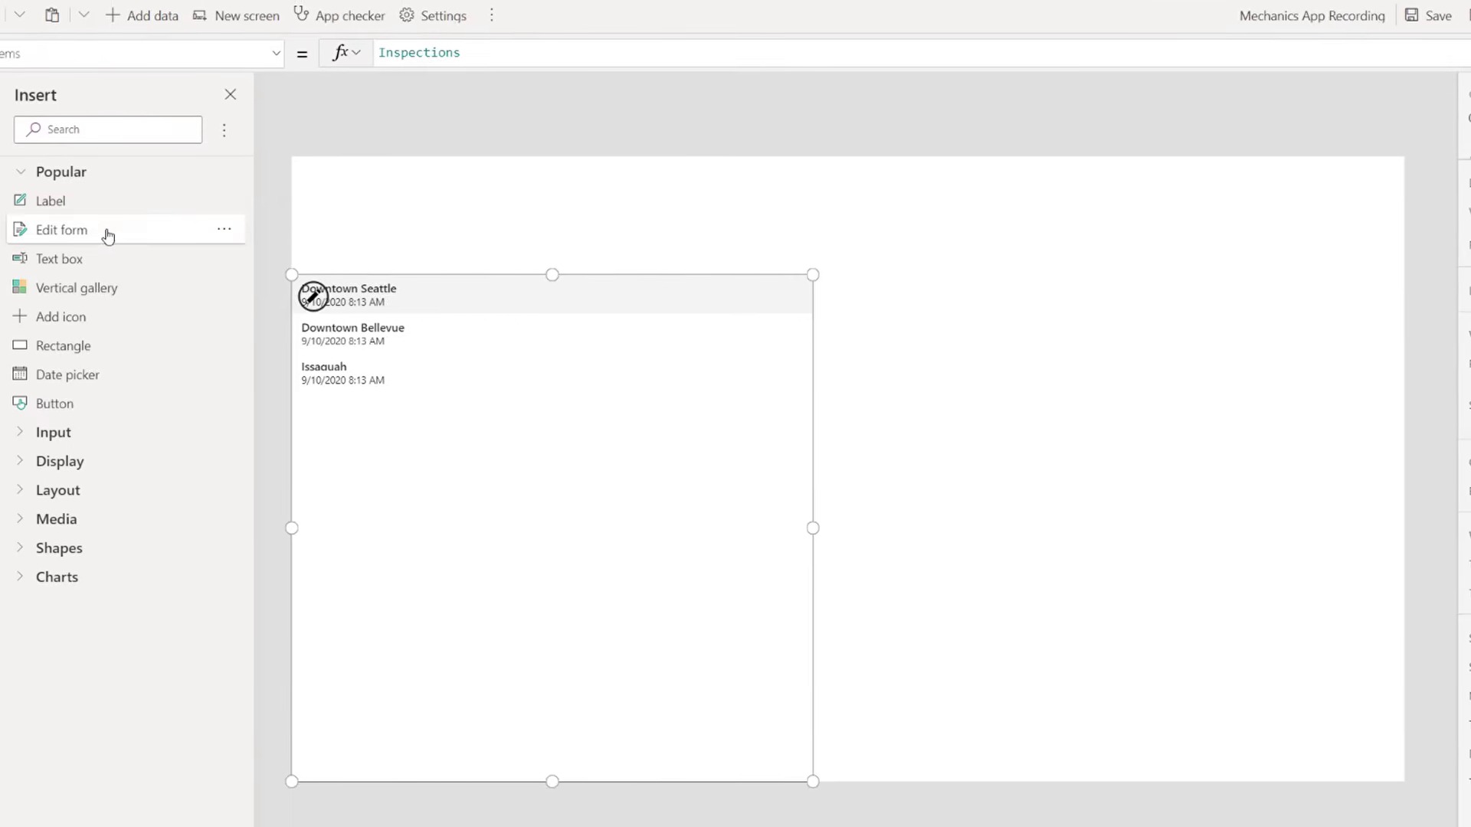
pyautogui.moveTo(104, 233); pyautogui.dragTo(1243, 457)
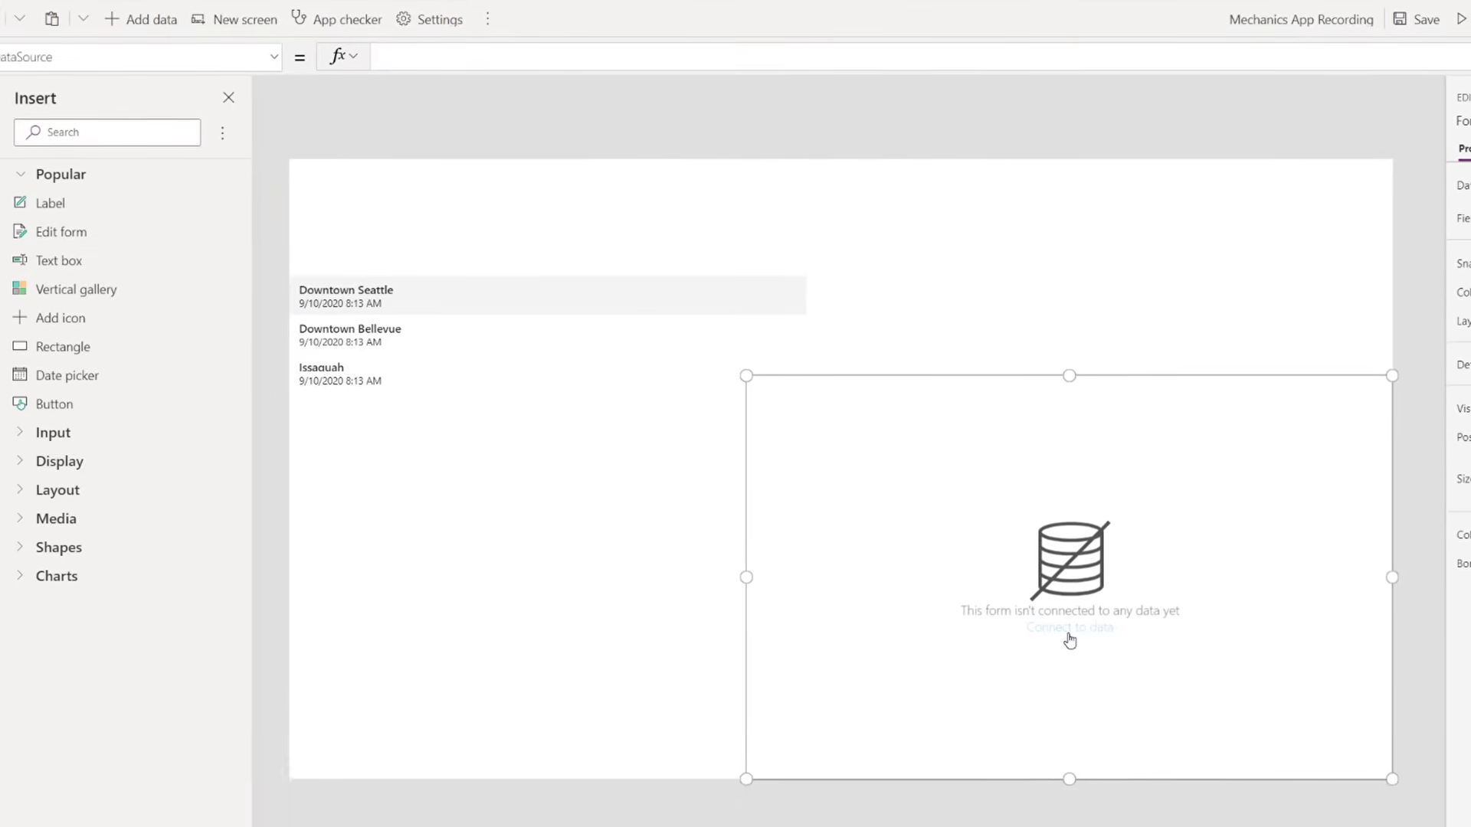
pyautogui.click(1066, 628)
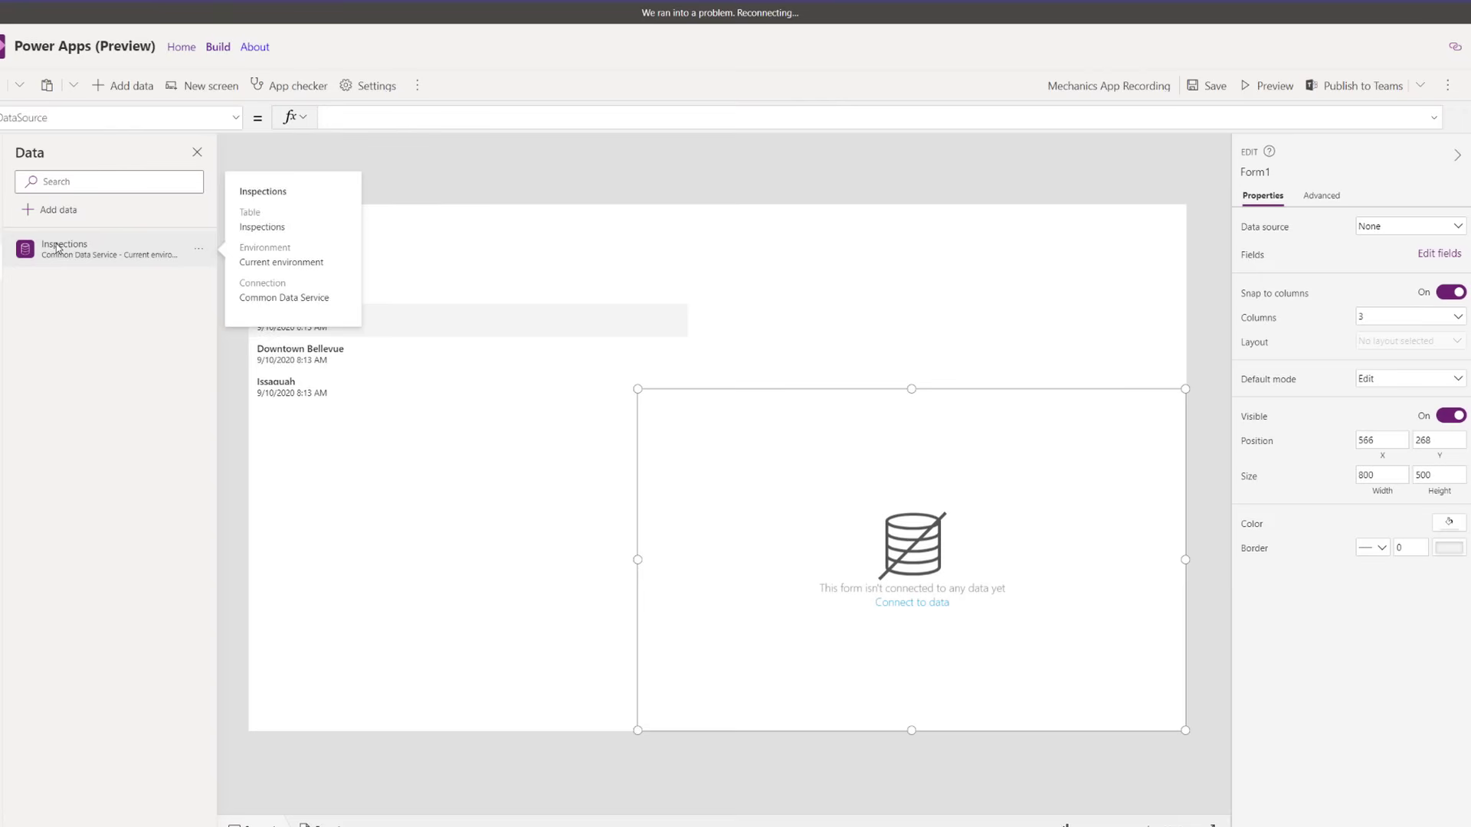
pyautogui.click(1430, 235)
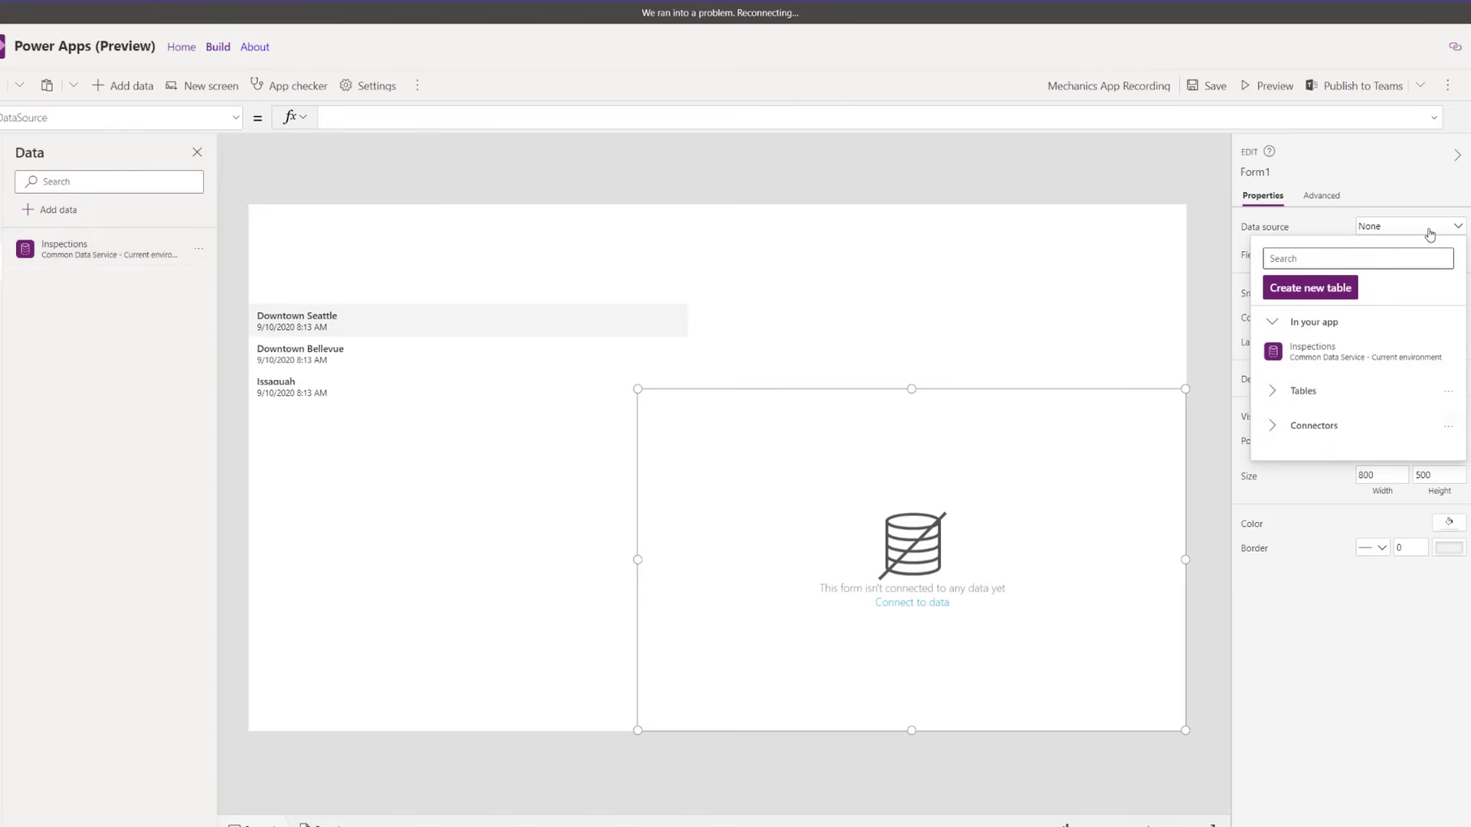
pyautogui.click(1338, 354)
# - Move and narrow the form, stretch it to height 601, and show its fields
pyautogui.moveTo(902, 380); pyautogui.dragTo(908, 305)
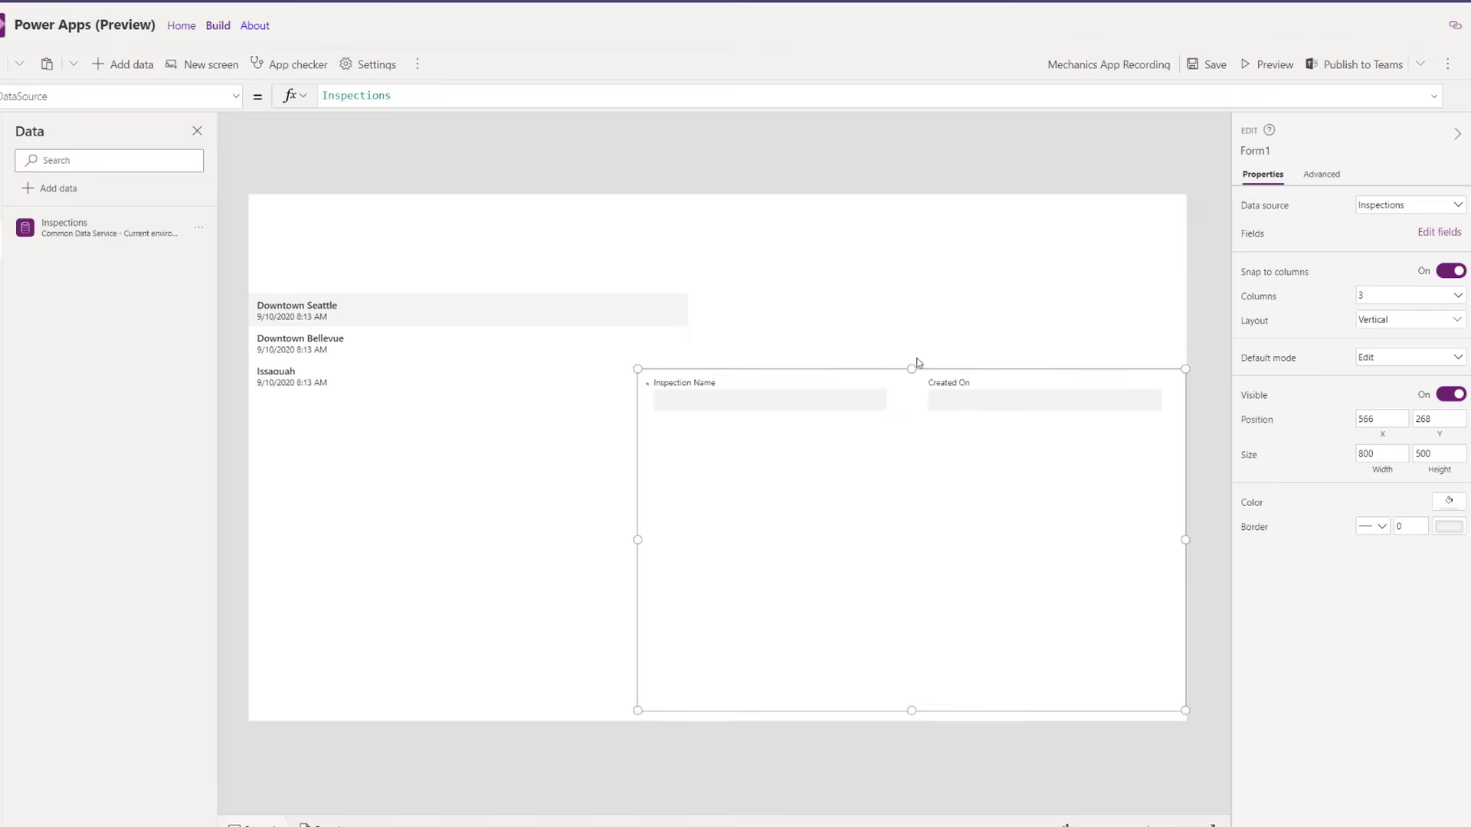
pyautogui.moveTo(625, 476); pyautogui.dragTo(701, 476)
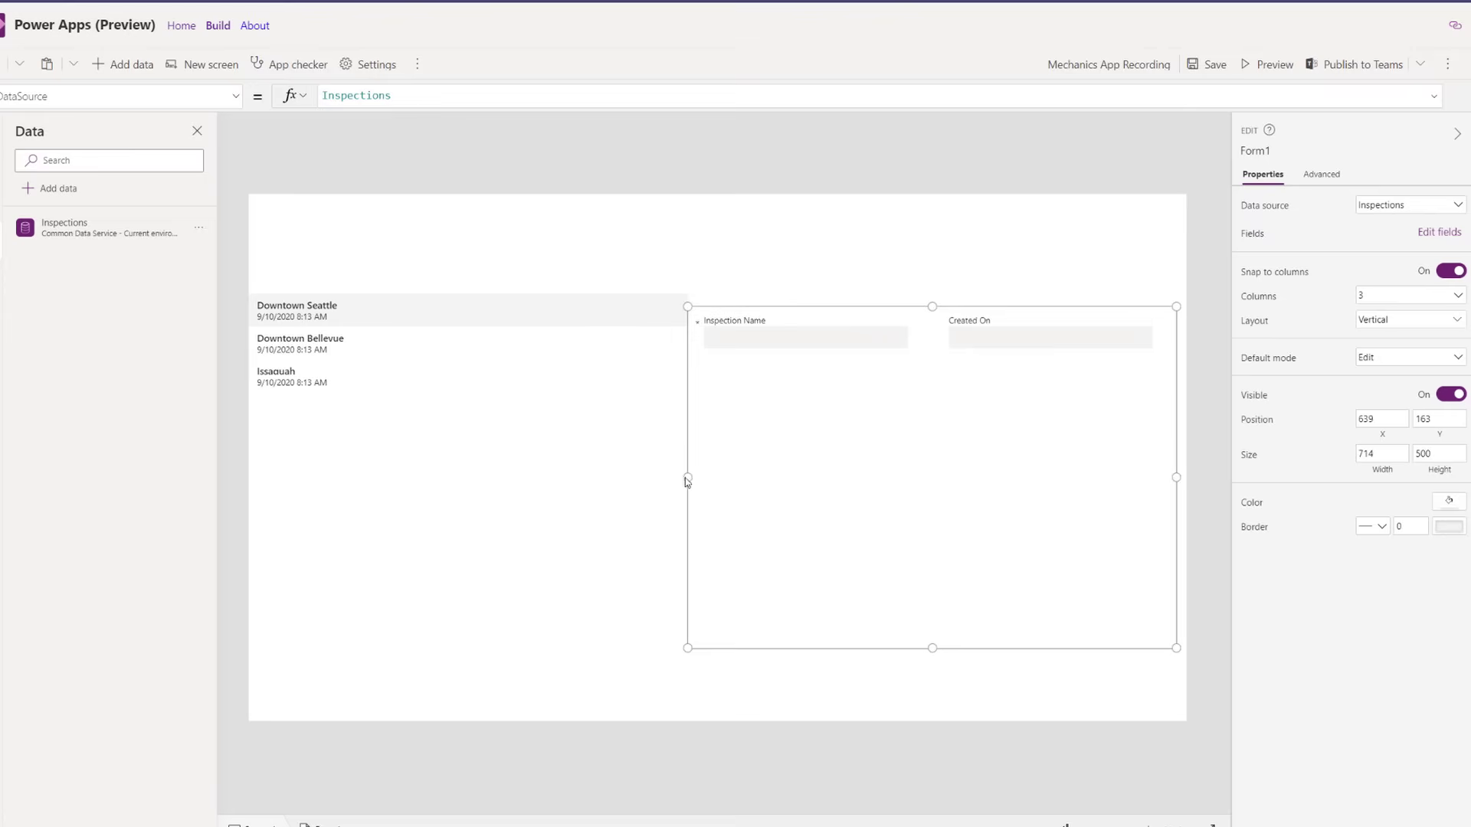
pyautogui.moveTo(937, 647); pyautogui.dragTo(939, 717)
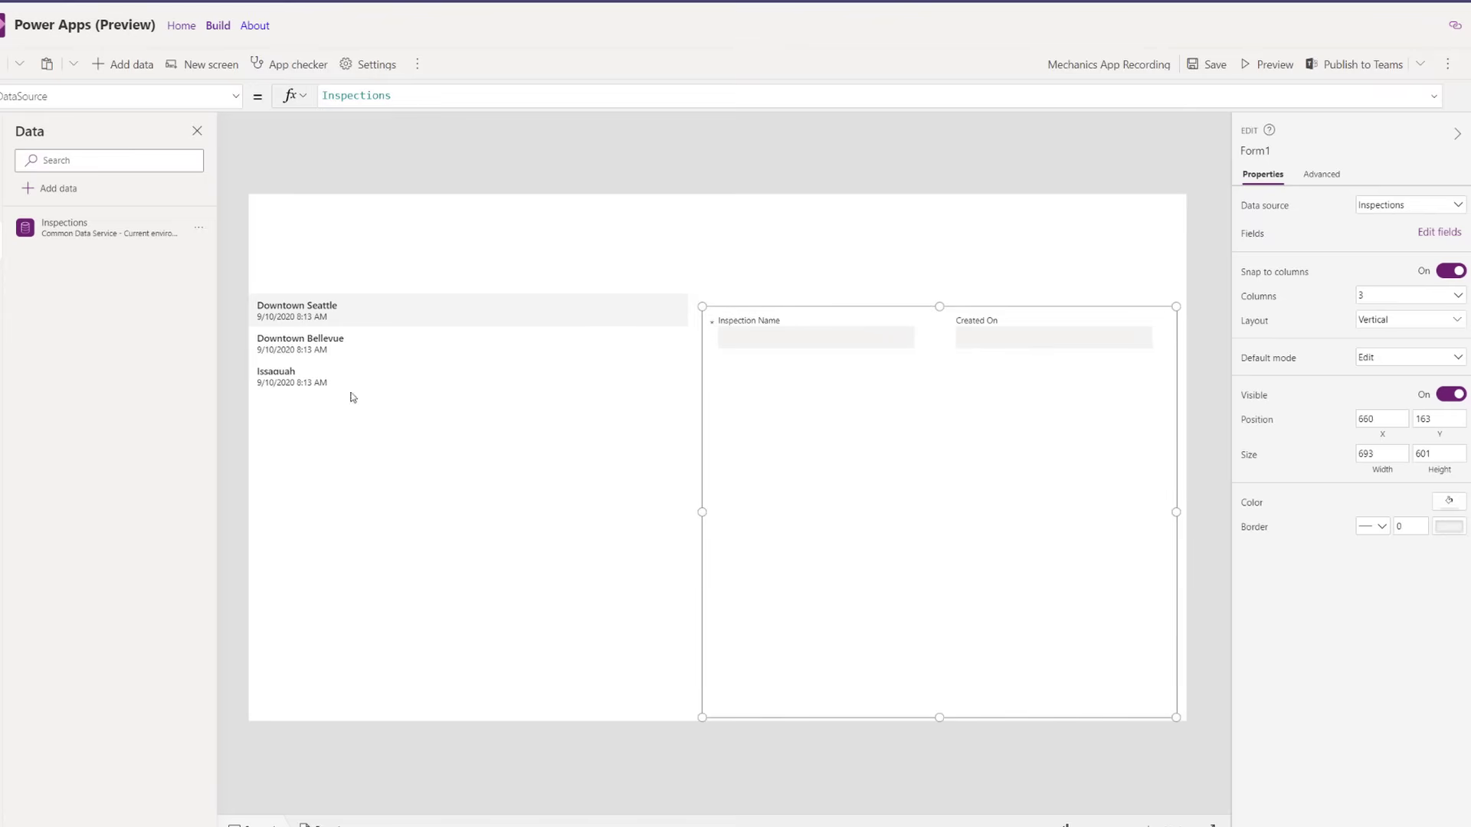
pyautogui.click(1429, 234)
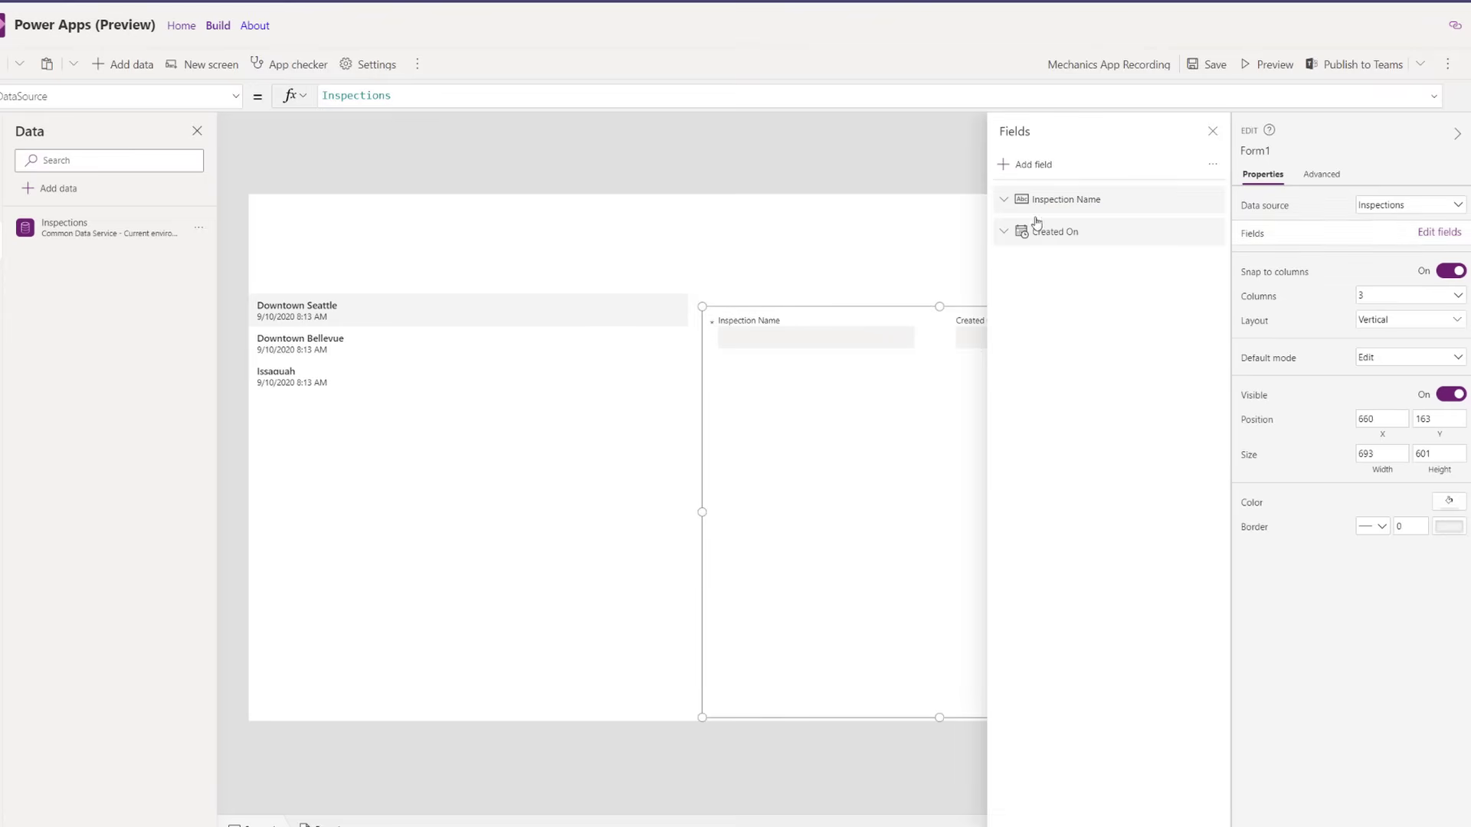
# - Add the Inspection Date, Clean and Stocked fields to the form, then close Fields
pyautogui.click(1022, 168)
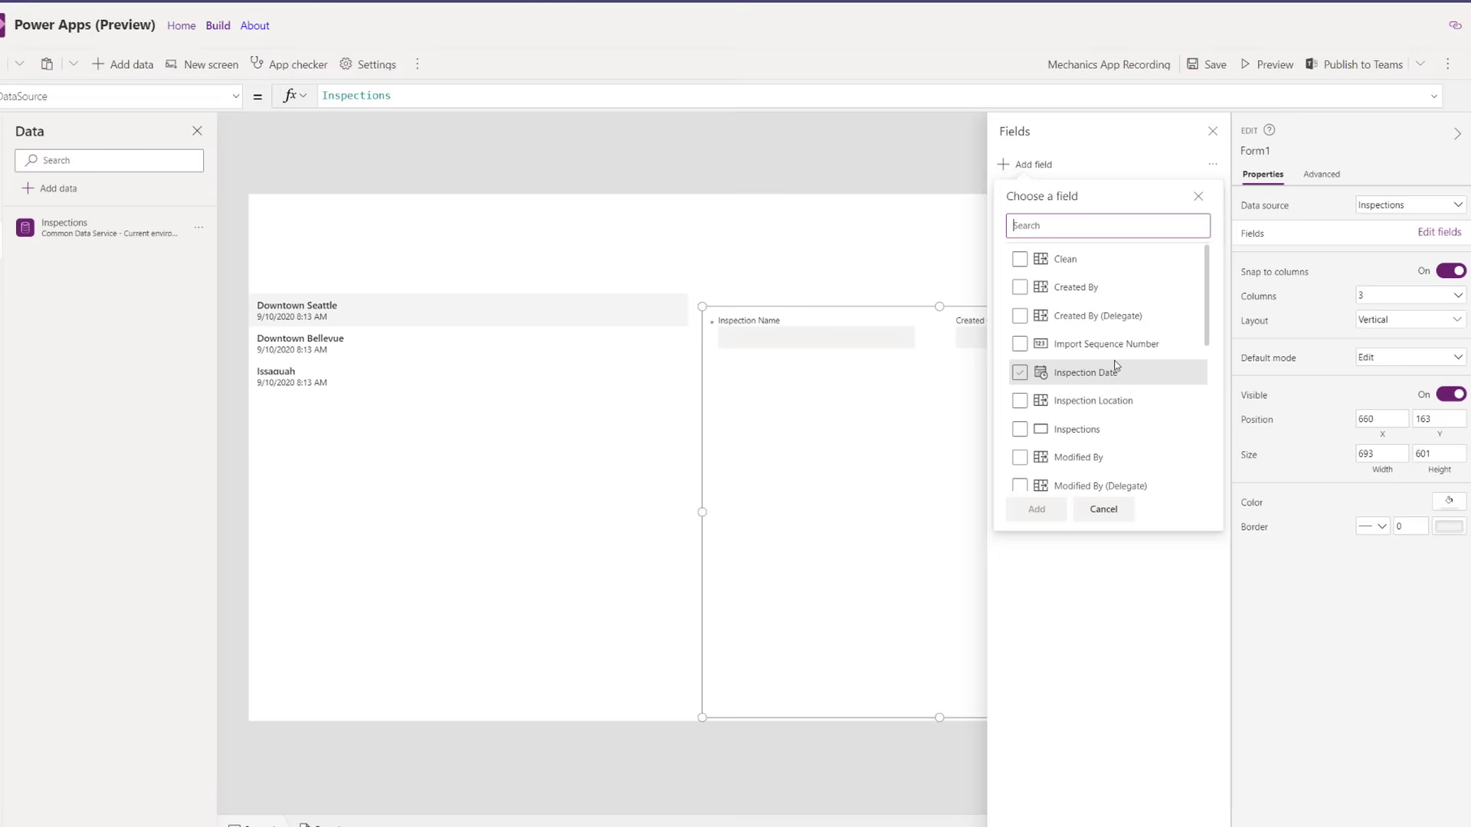
pyautogui.click(1058, 380)
pyautogui.scroll(-2, 1092, 405)
pyautogui.scroll(2, 1092, 346)
pyautogui.click(1021, 260)
pyautogui.scroll(-3, 1096, 371)
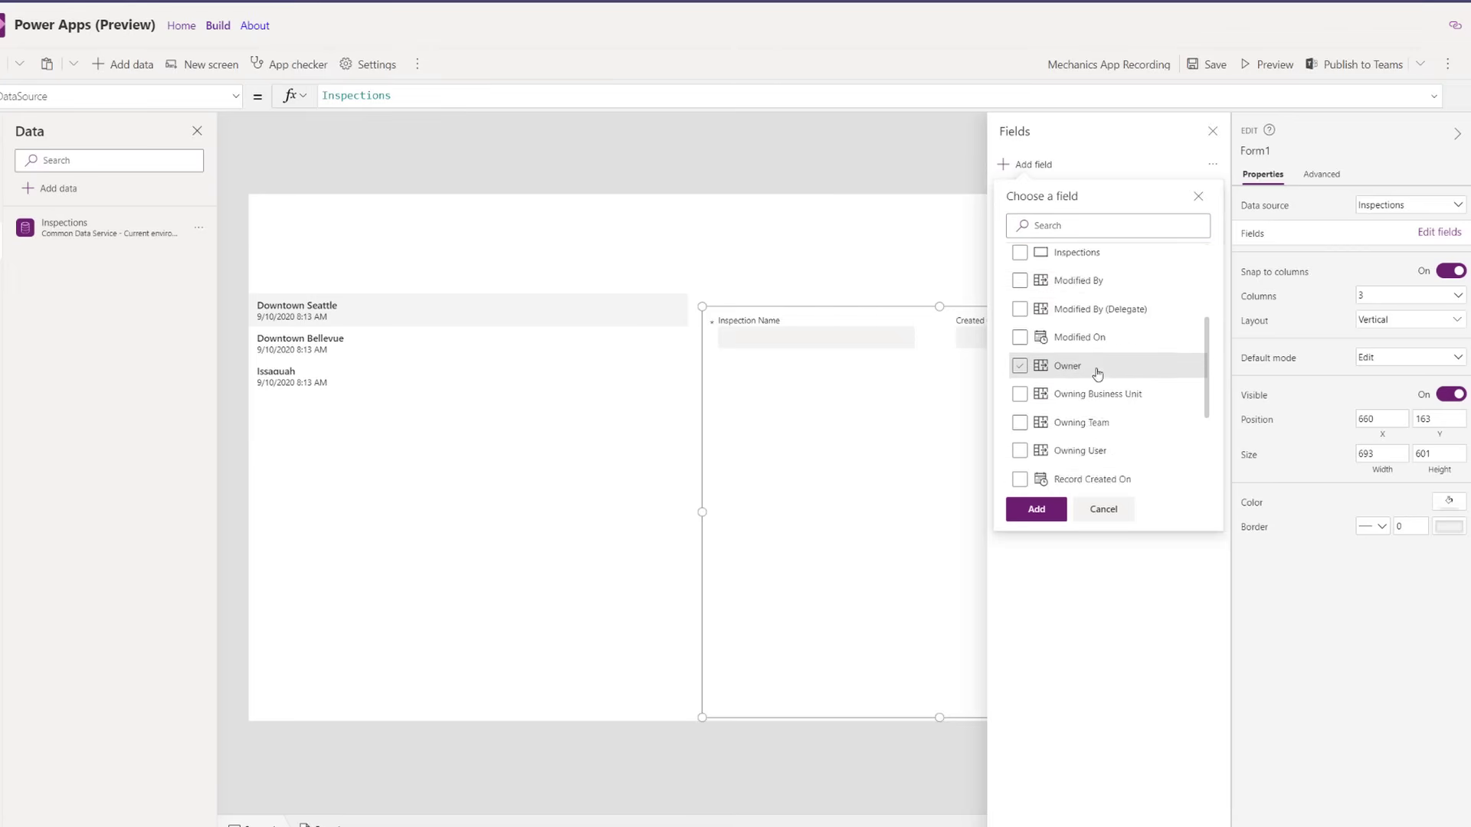
pyautogui.scroll(-2, 1024, 395)
pyautogui.click(1019, 444)
pyautogui.click(1041, 511)
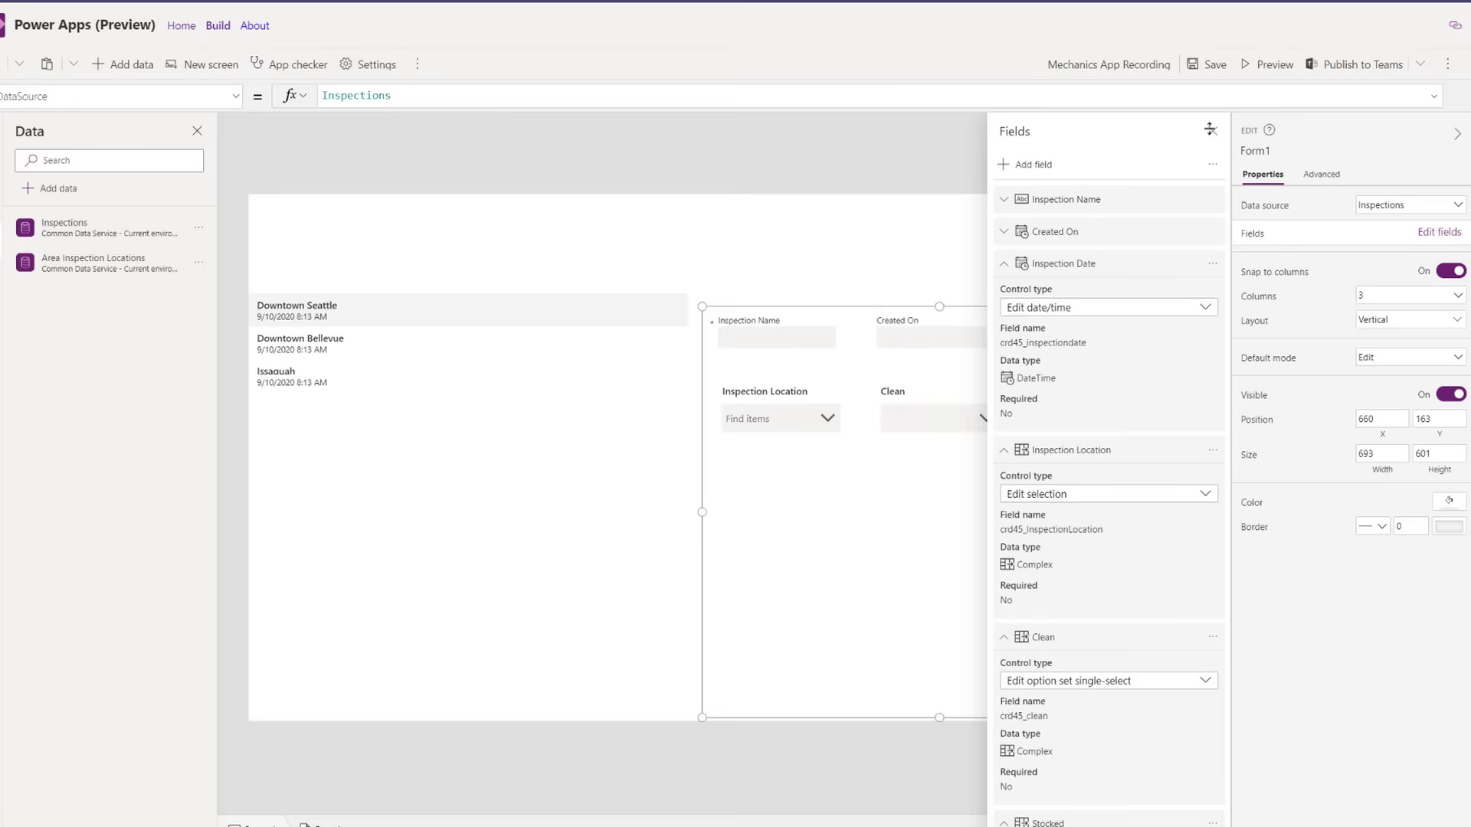
pyautogui.click(1213, 134)
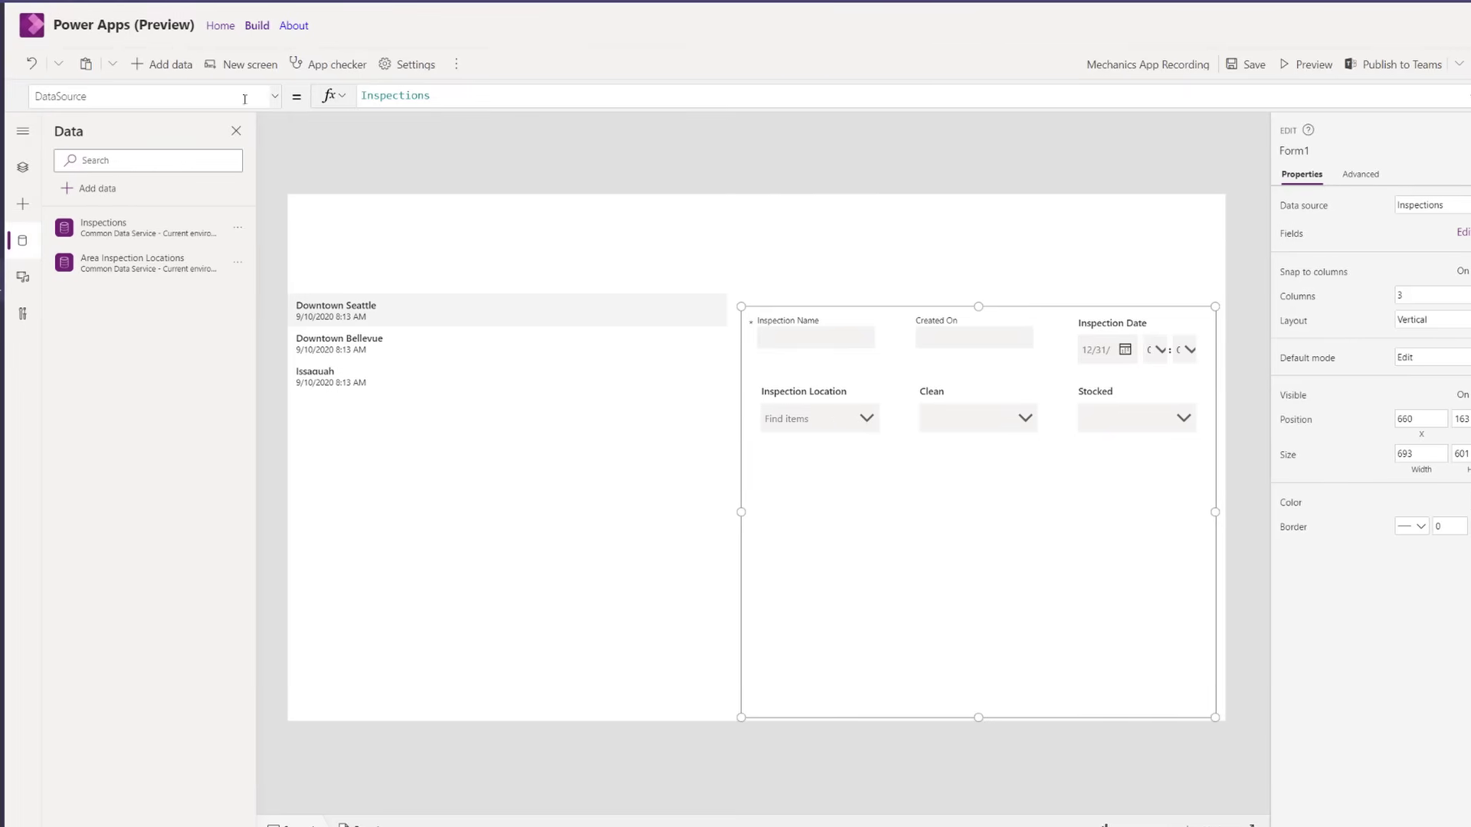
# - Set the form's Item property to Gallery1.Selected
pyautogui.click(276, 101)
pyautogui.click(173, 366)
pyautogui.click(390, 95)
pyautogui.write('Gallery')
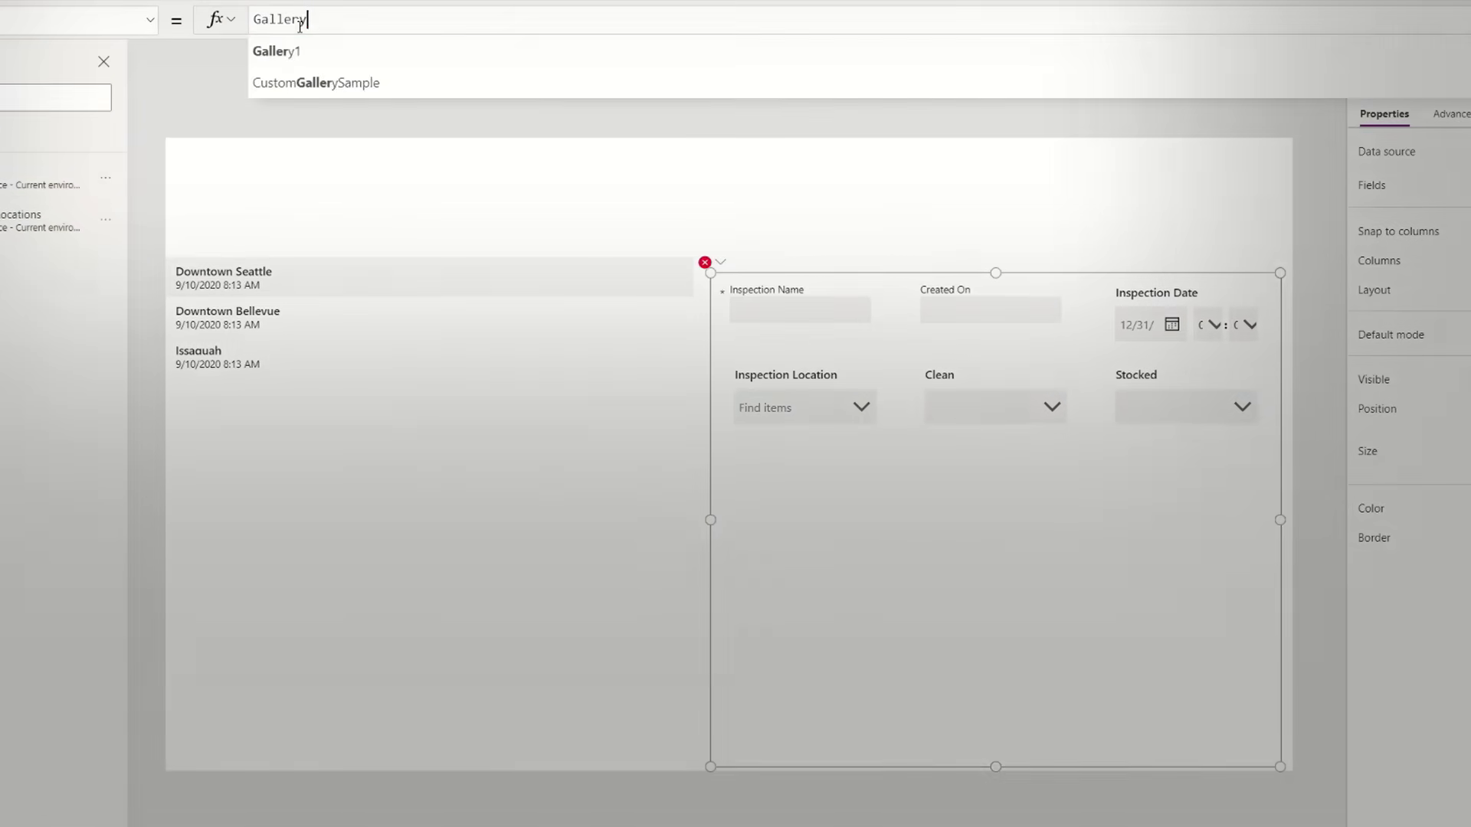
pyautogui.write('1.Selected')
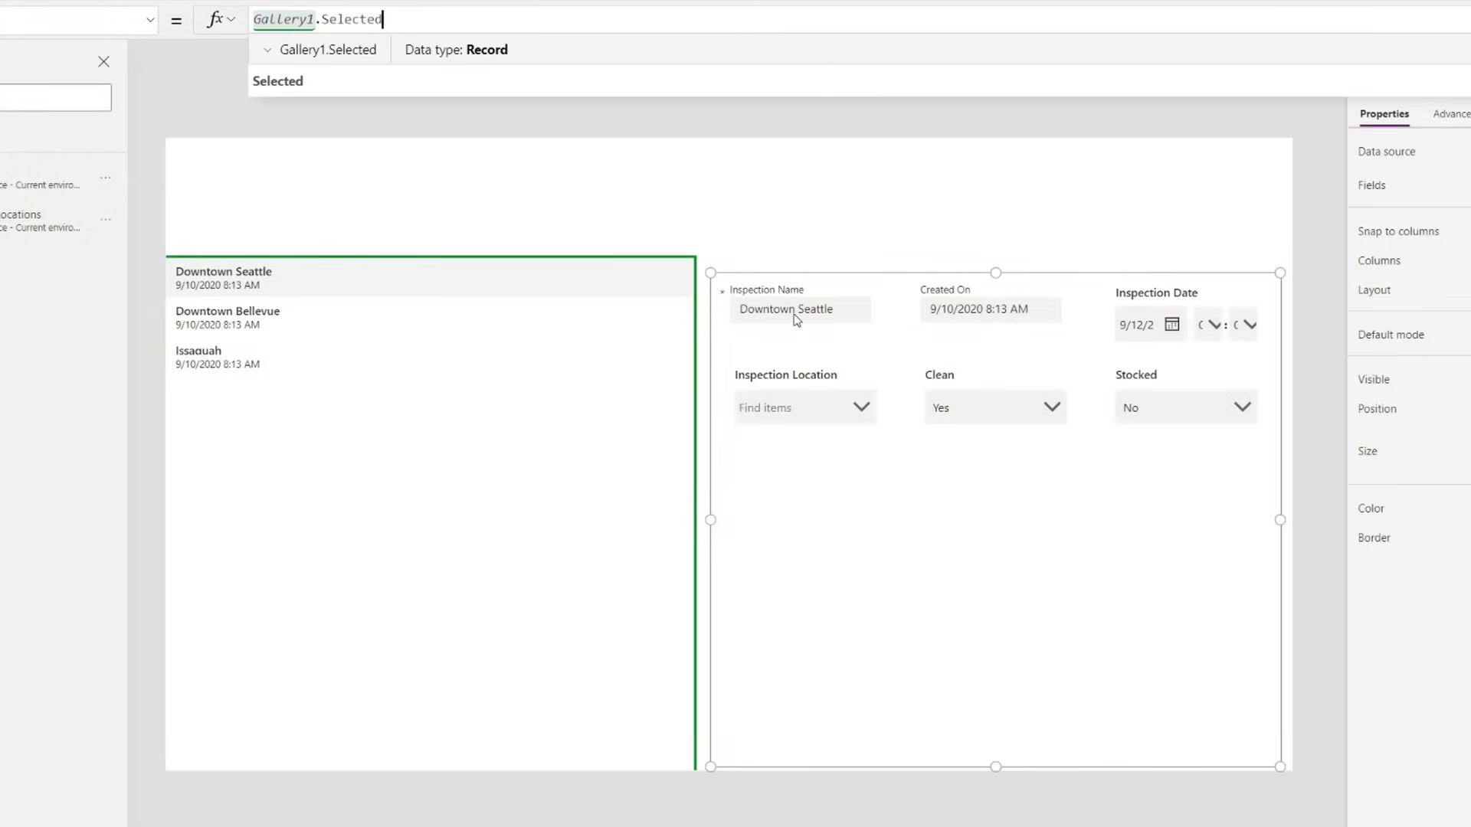
pyautogui.press('alt')
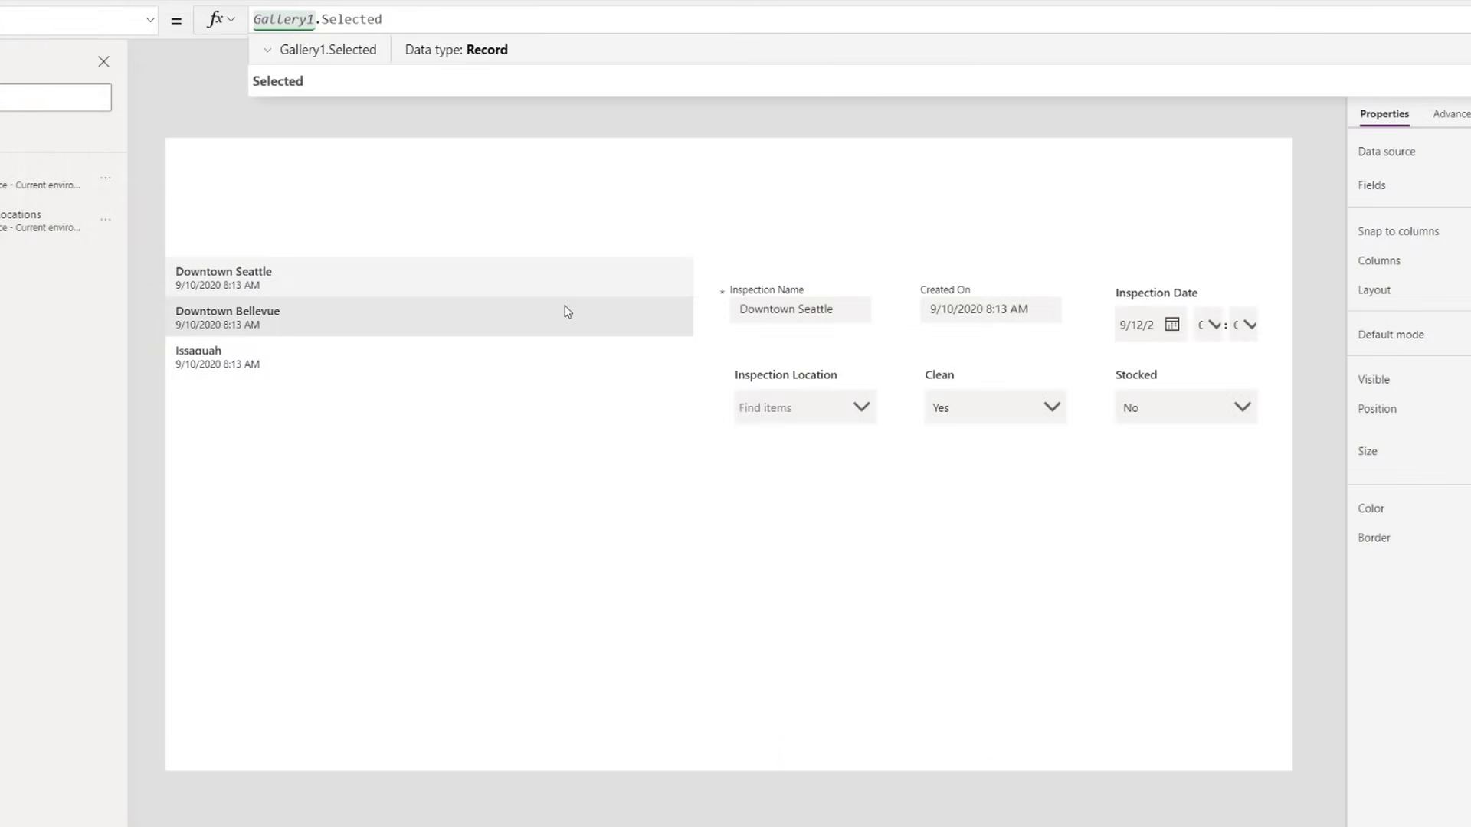
# - Select Downtown Bellevue in the gallery and check the form's Location, Clean and Stocked dropdowns
pyautogui.click(559, 310)
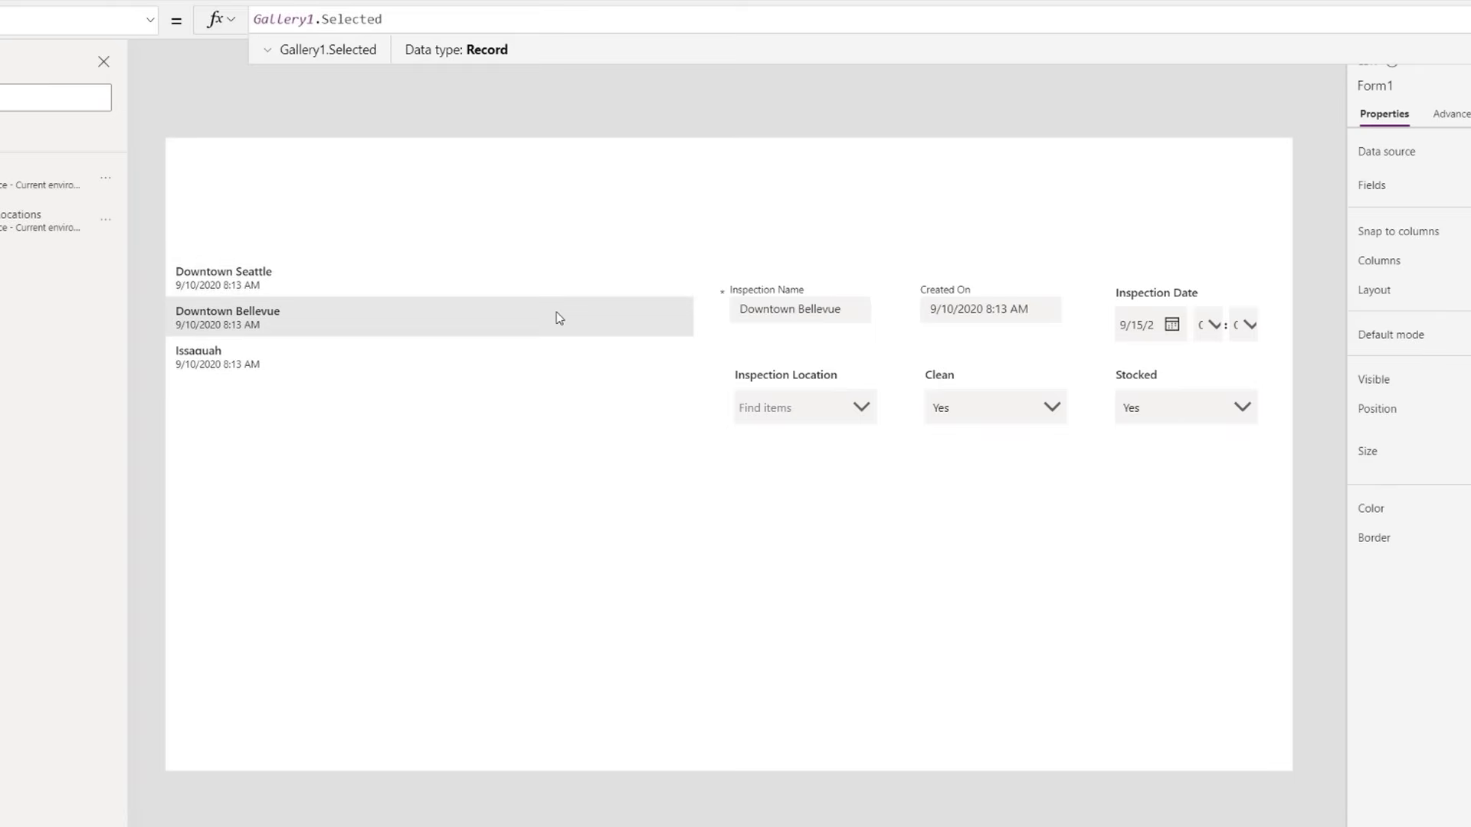
pyautogui.click(764, 318)
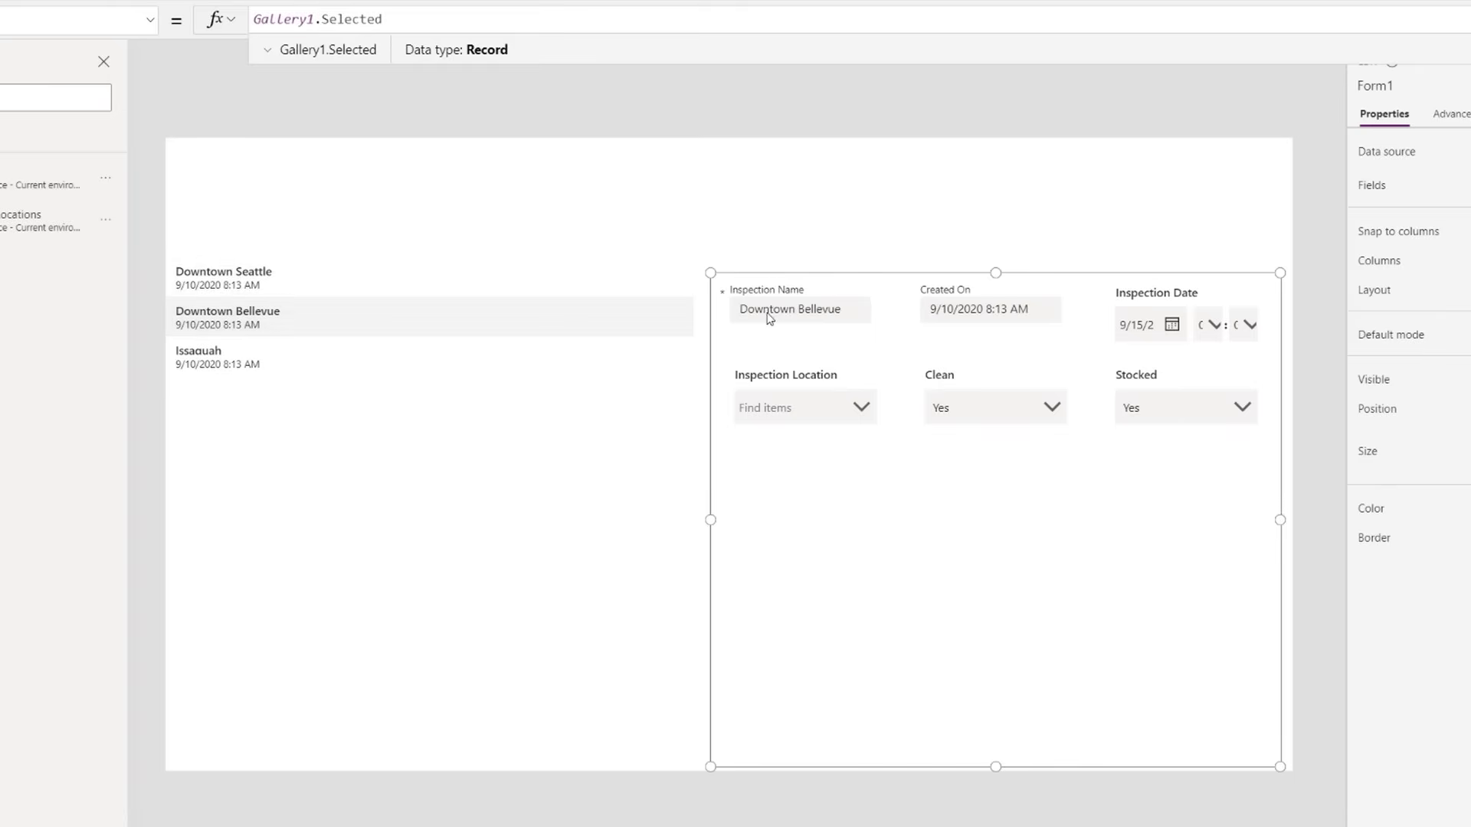
pyautogui.press('alt')
pyautogui.click(872, 416)
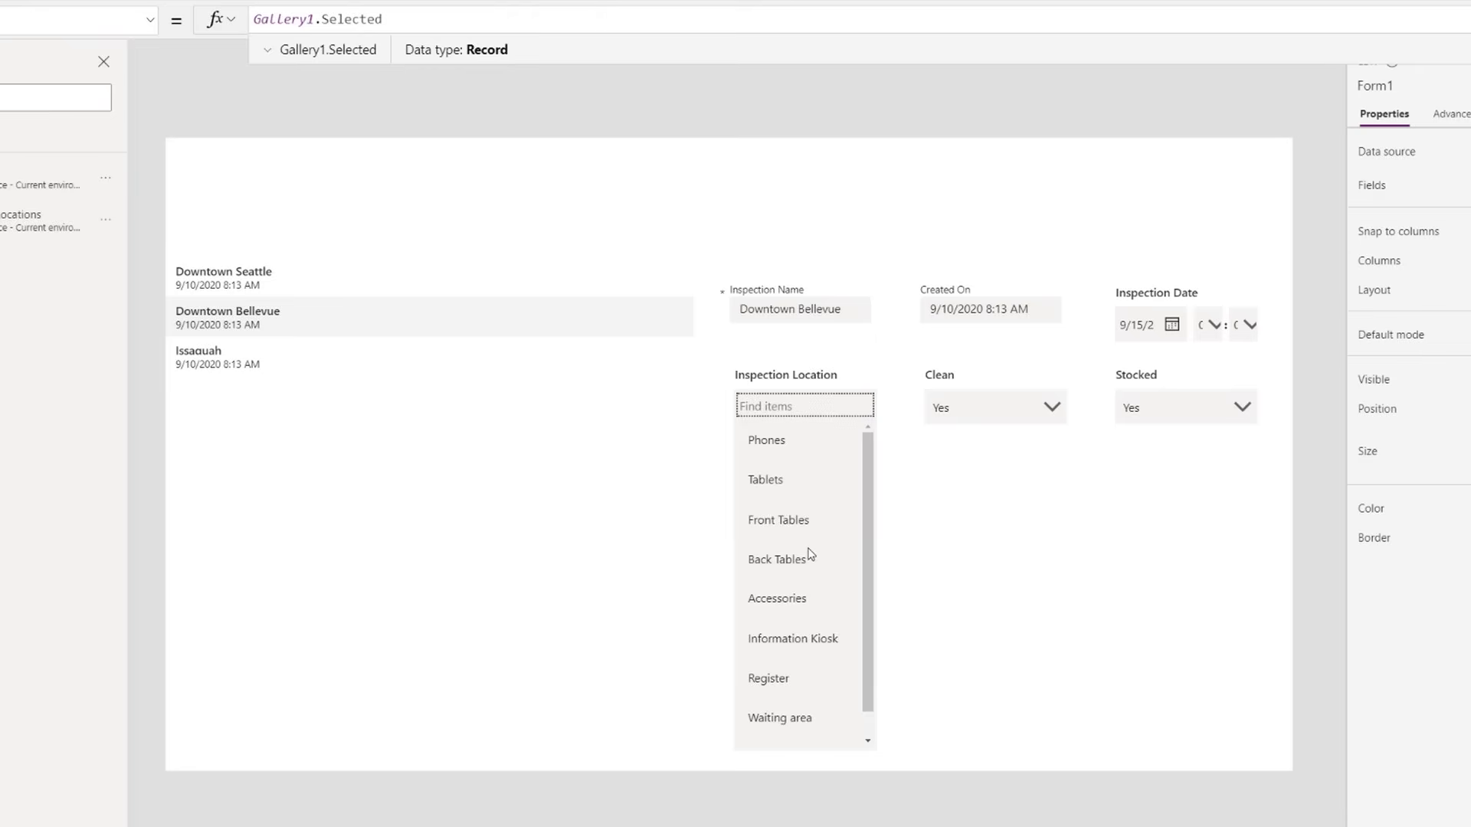
pyautogui.click(1054, 420)
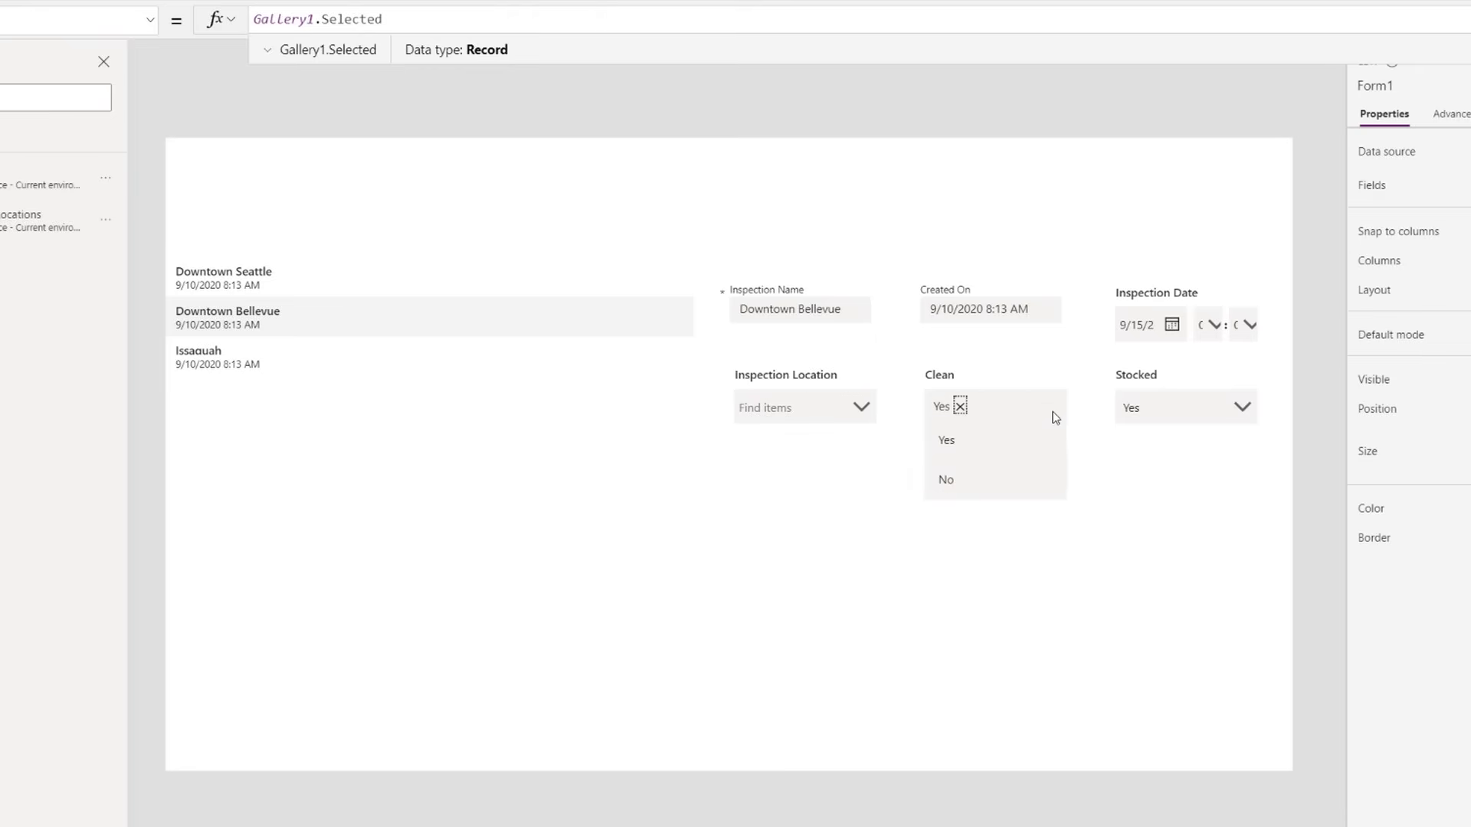
pyautogui.click(1239, 407)
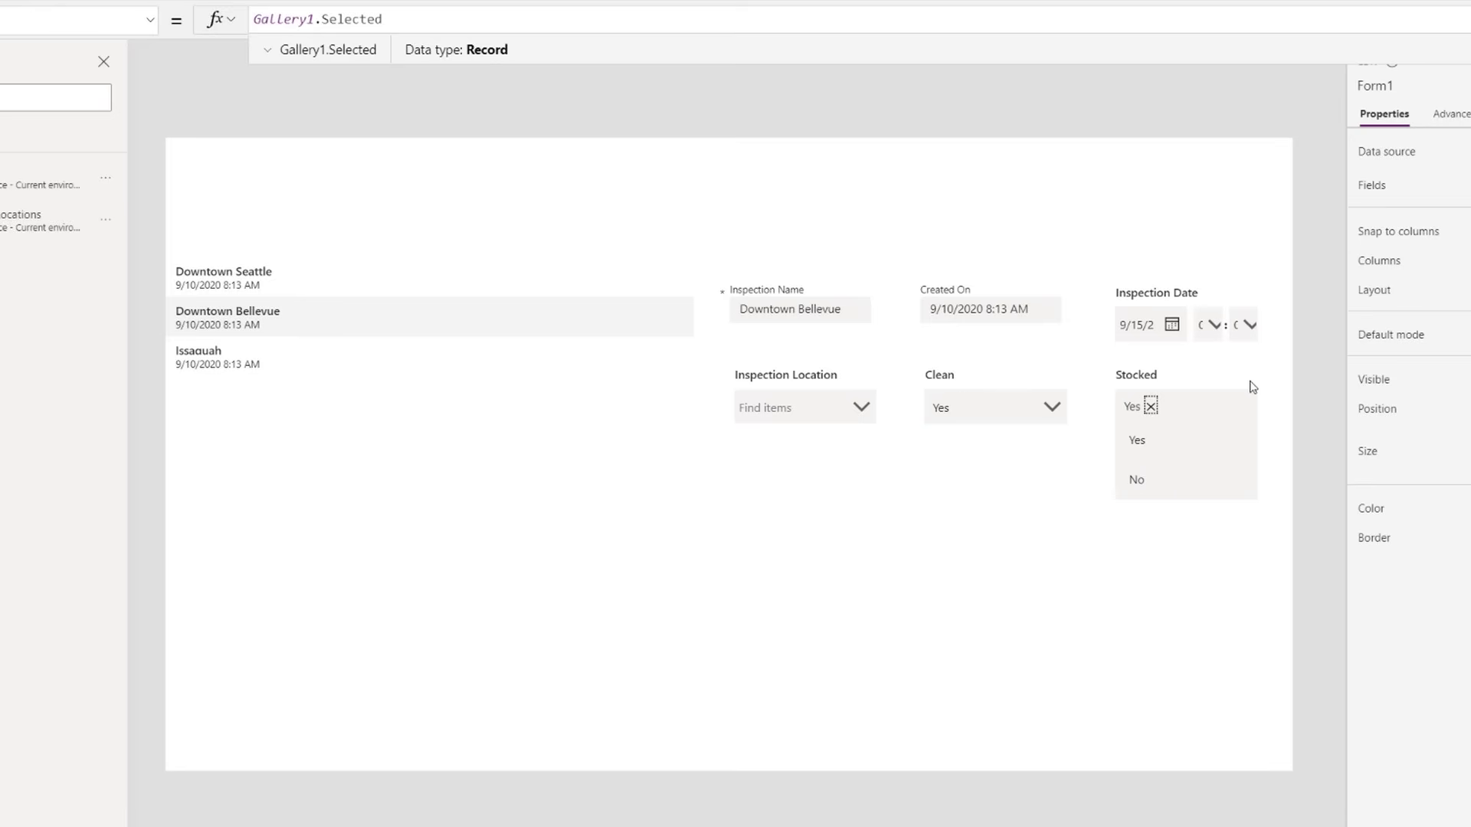
pyautogui.click(1130, 389)
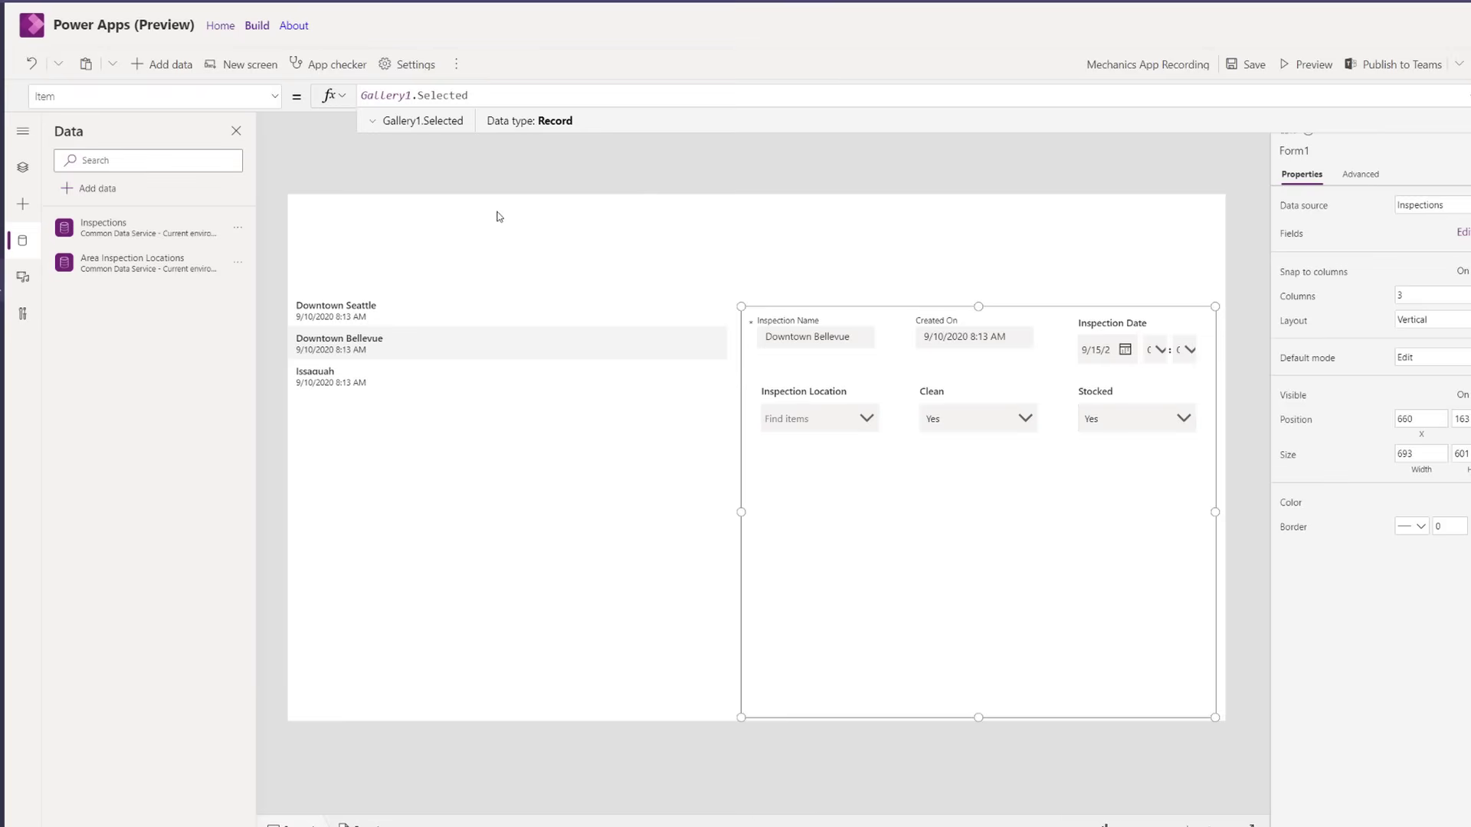
pyautogui.click(497, 216)
# - Place a plus (Add) icon at the screen's top right
pyautogui.click(22, 204)
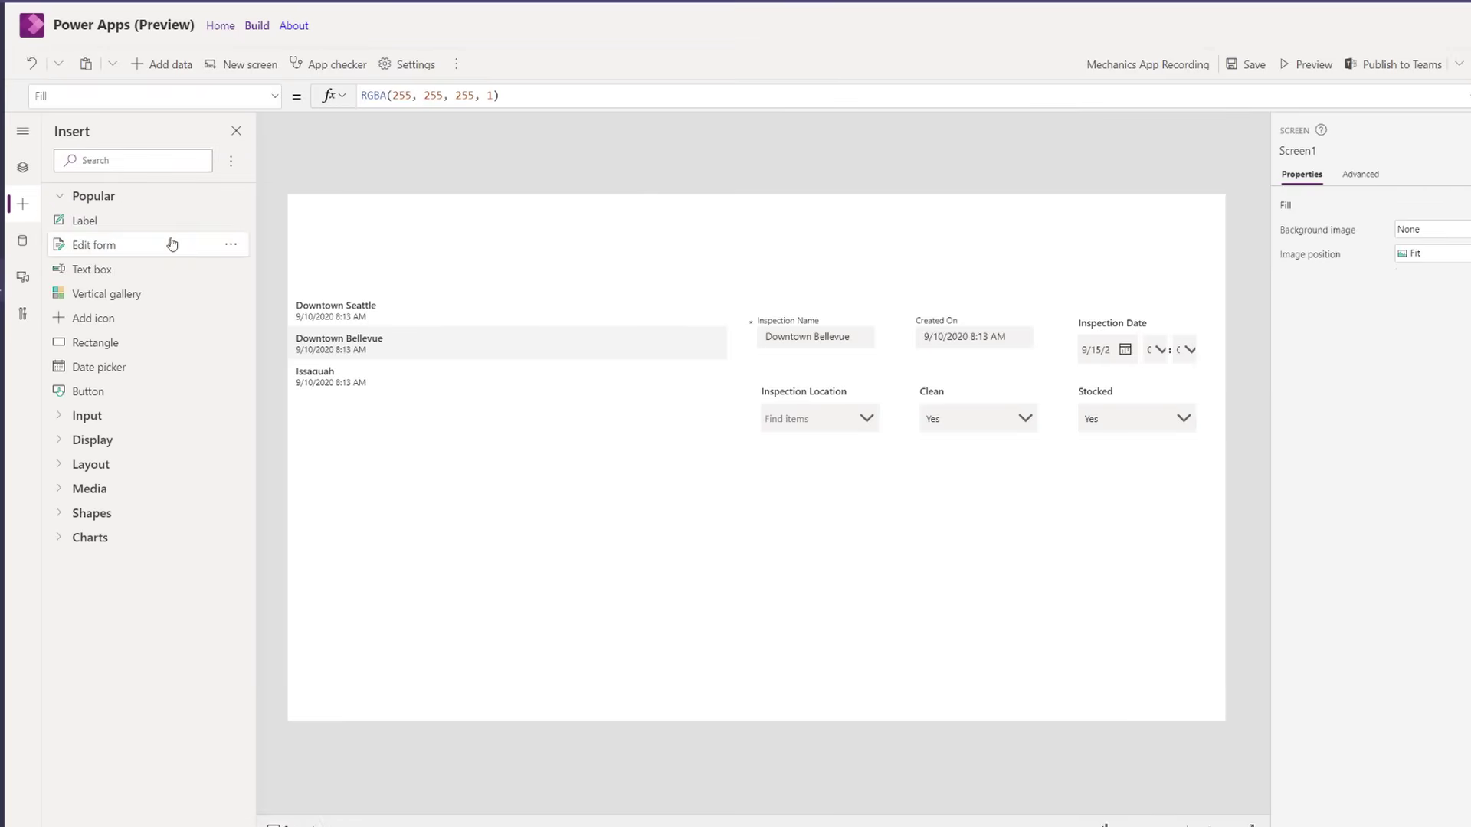
pyautogui.moveTo(99, 317)
pyautogui.mouseDown()
pyautogui.moveTo(1138, 263)
pyautogui.moveTo(1188, 238)
pyautogui.mouseUp()
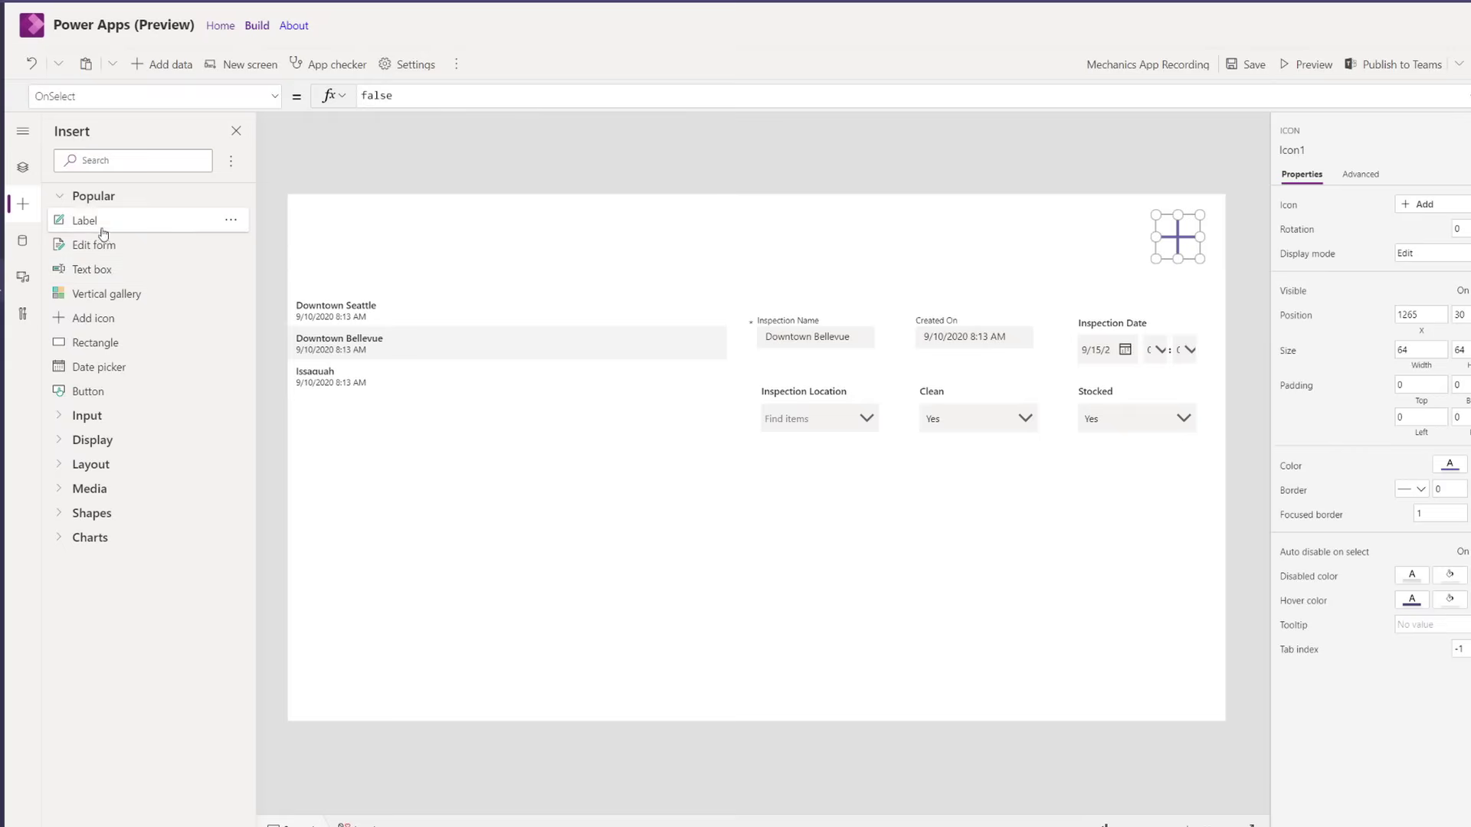
pyautogui.click(764, 234)
# - Add a bold 'Mechanics demo for inspection' title label, resized and centred above the form
pyautogui.moveTo(765, 231); pyautogui.dragTo(766, 229)
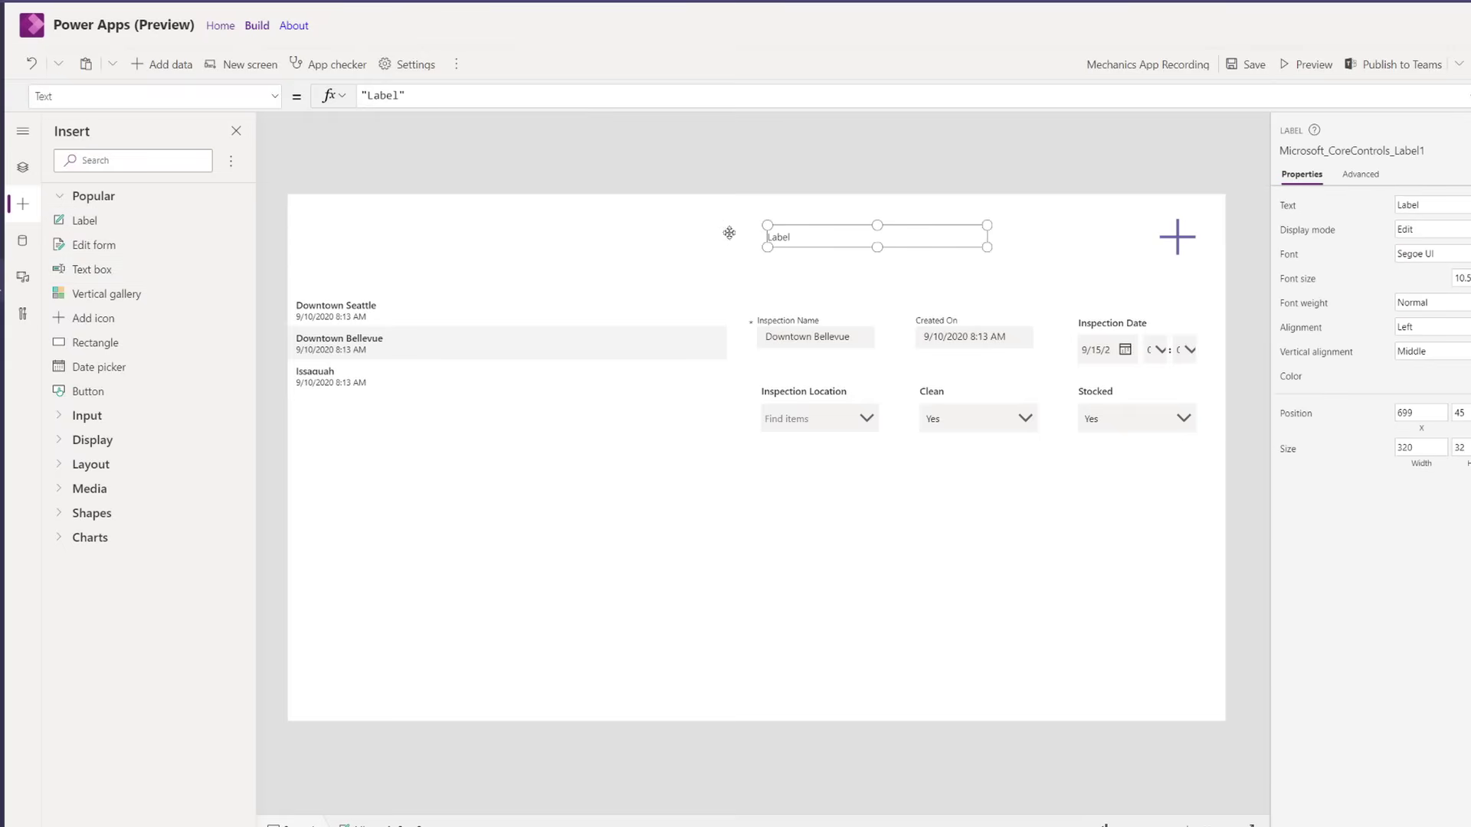
pyautogui.doubleClick(372, 95)
pyautogui.write('Mechanics demo for inspection')
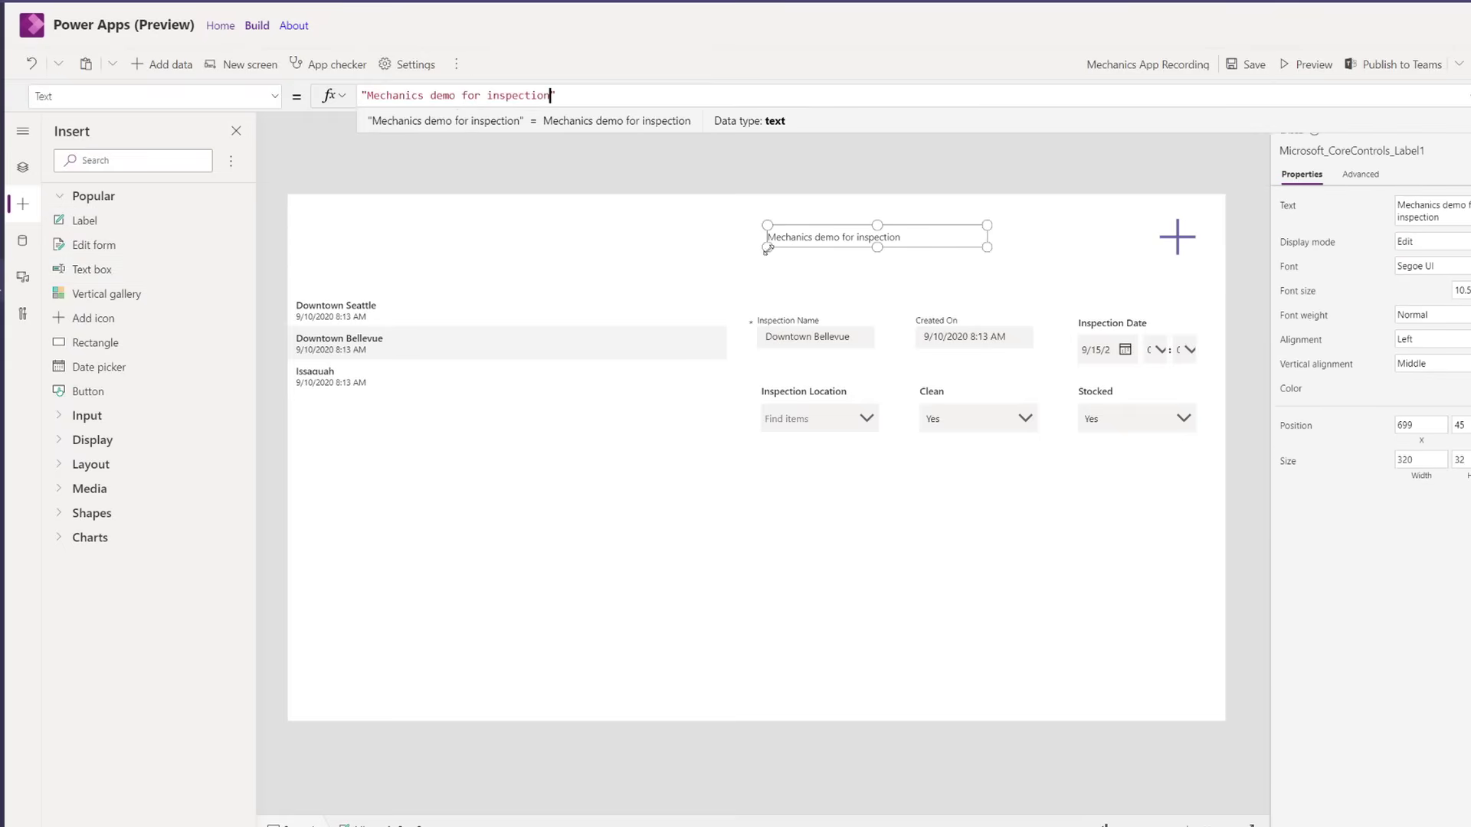
pyautogui.moveTo(767, 248); pyautogui.dragTo(611, 248)
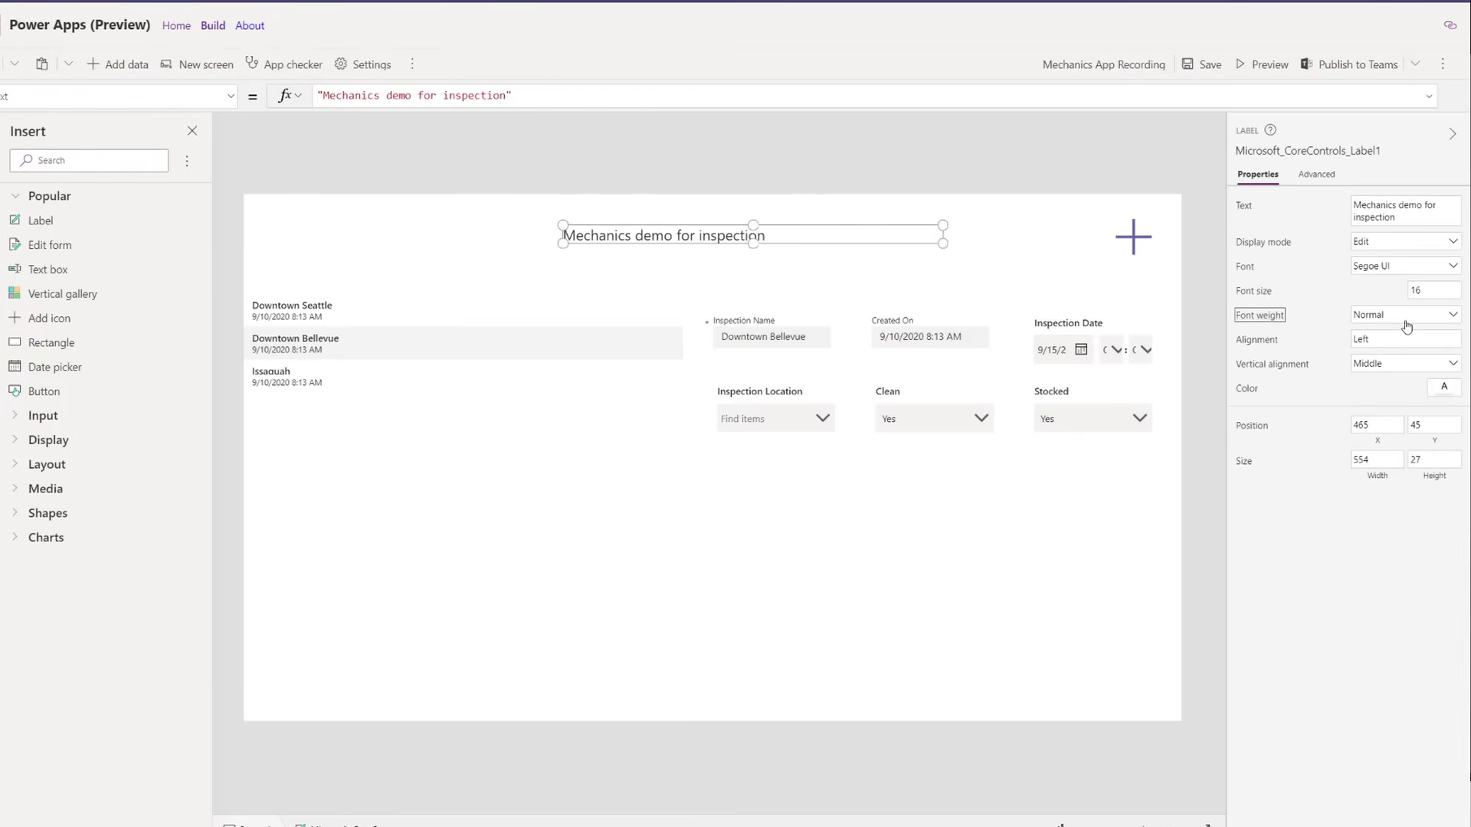
pyautogui.click(1406, 327)
pyautogui.click(1374, 333)
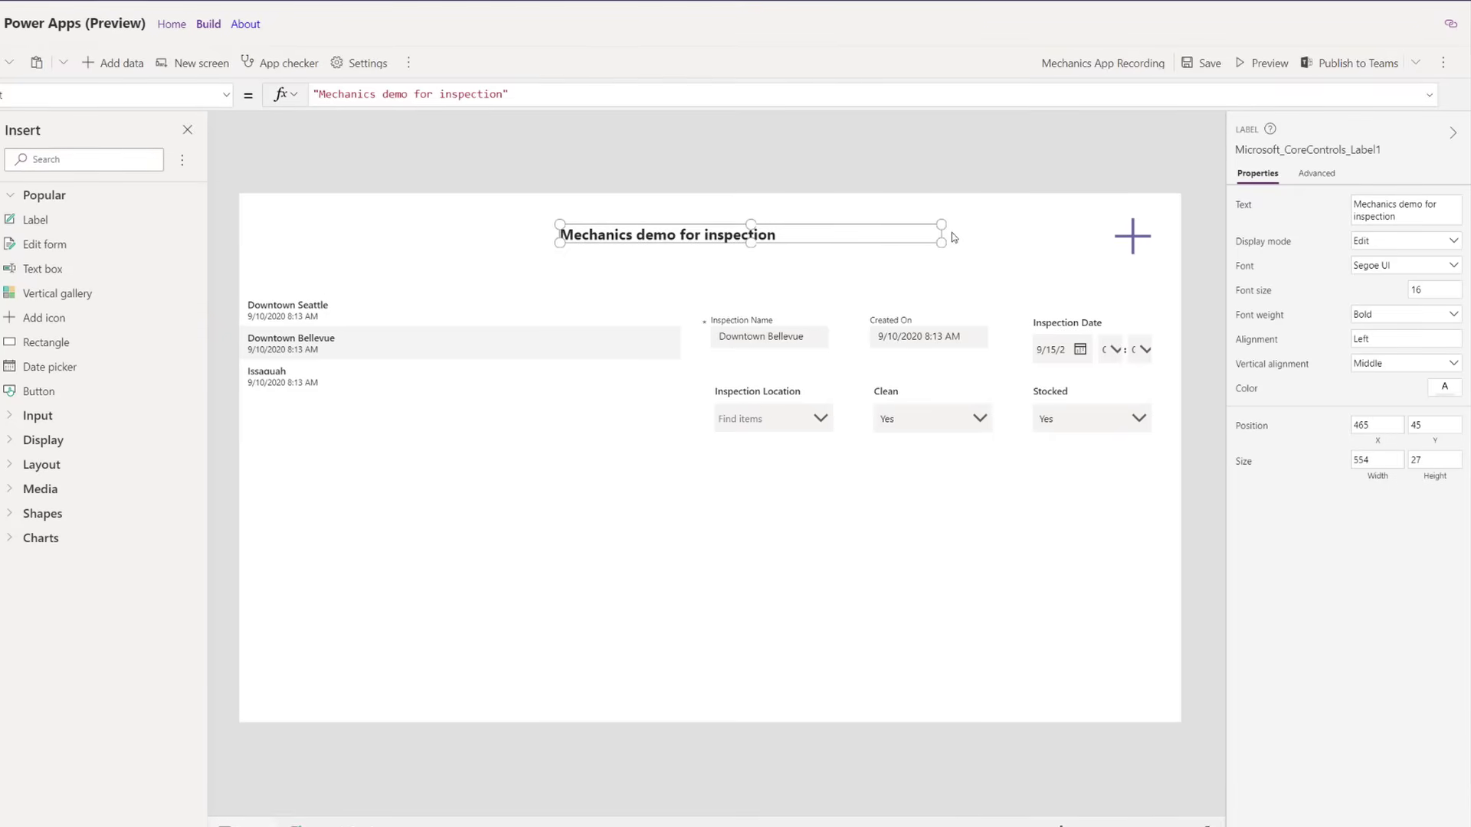
pyautogui.moveTo(945, 240); pyautogui.dragTo(863, 254)
pyautogui.moveTo(690, 249); pyautogui.dragTo(718, 251)
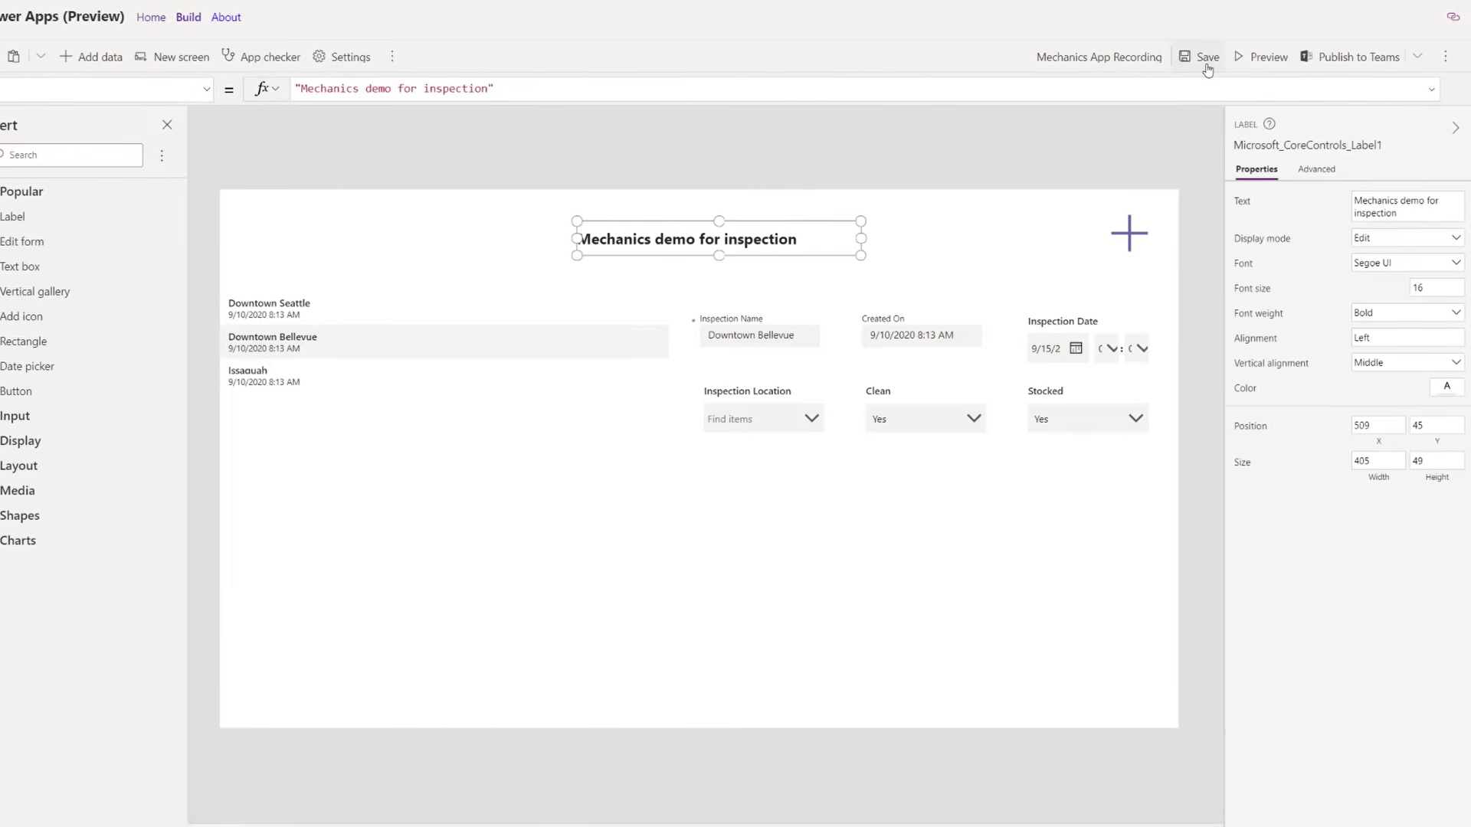
# - Save the Area Inspection app and publish it to Teams
pyautogui.click(1363, 58)
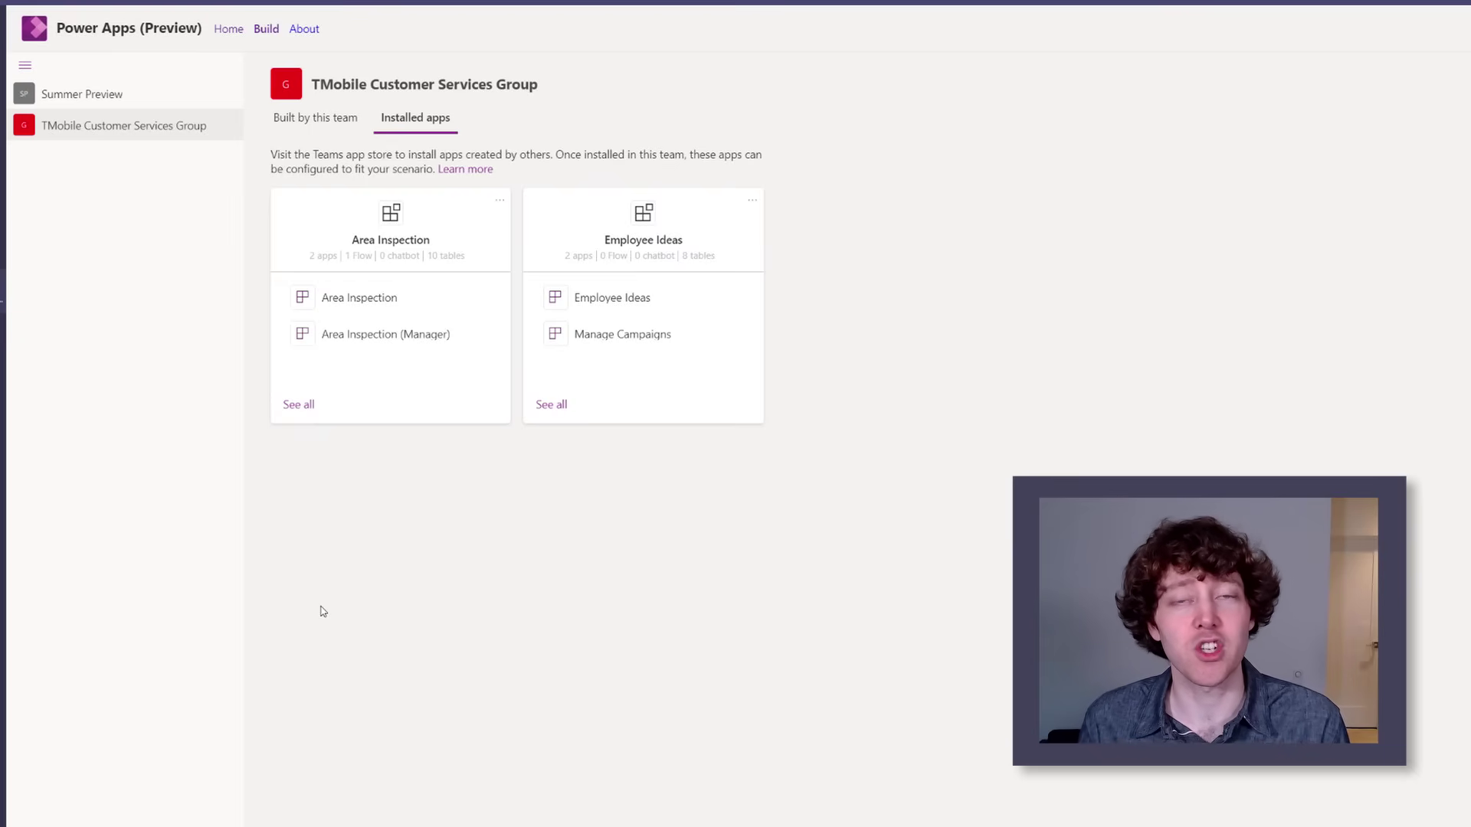
# - Open Area Inspection, review the Welcome, Areas, Forms and Overview screens, then inspect Button3_4's OnSelect
pyautogui.click(380, 302)
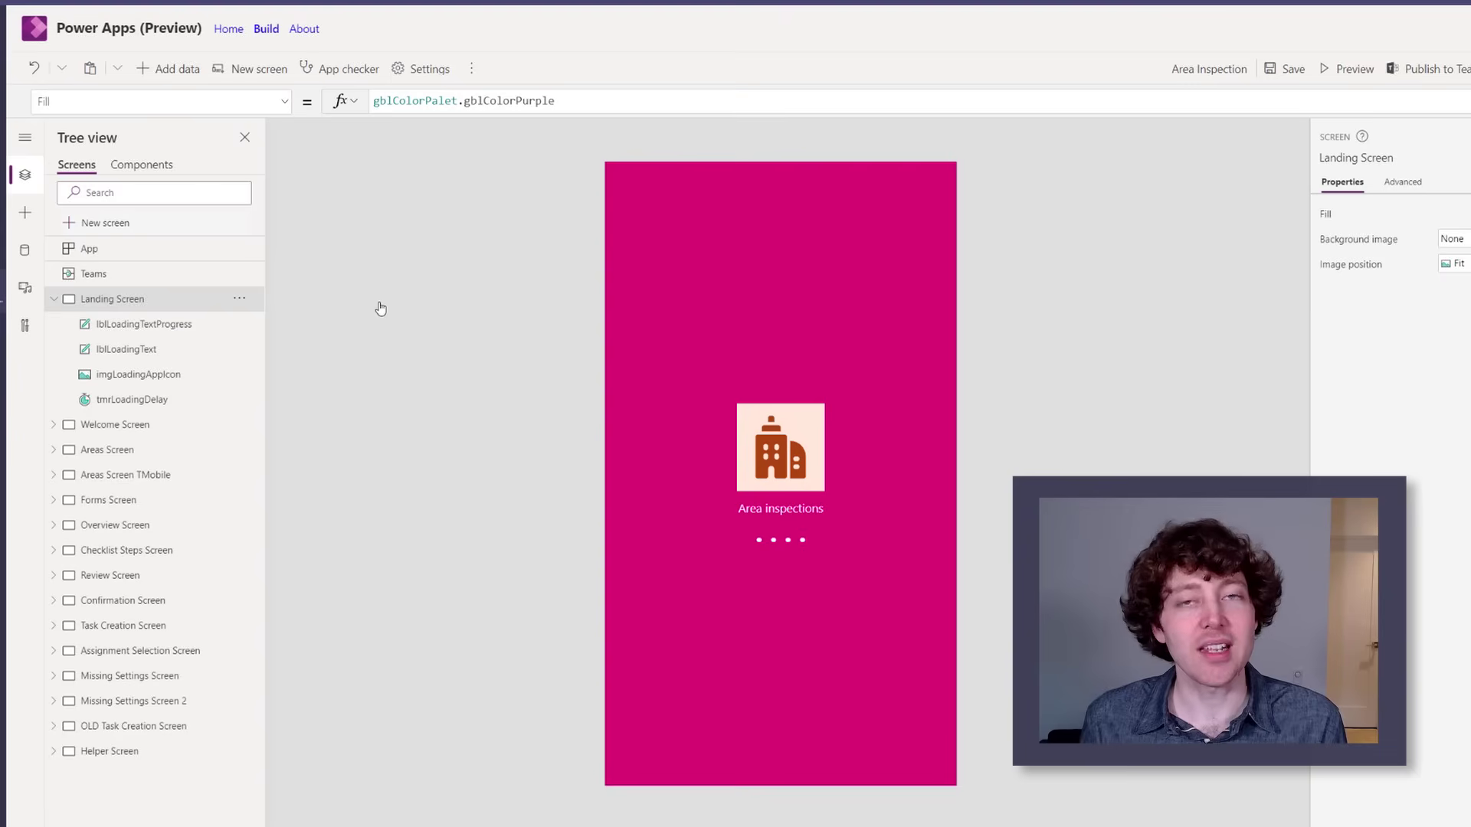
pyautogui.click(154, 426)
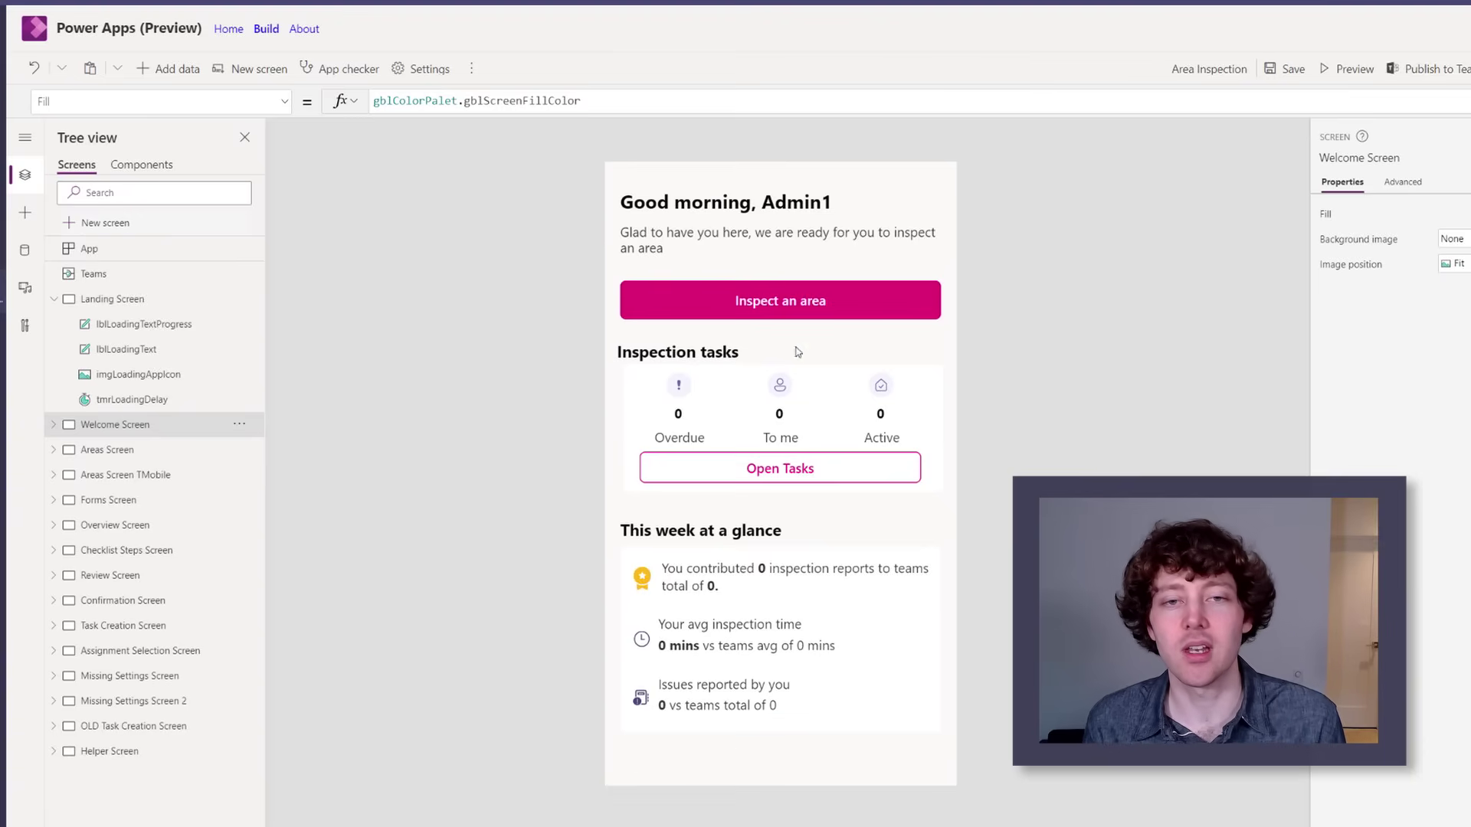
pyautogui.keyDown('alt'); pyautogui.click(788, 301); pyautogui.keyUp('alt')
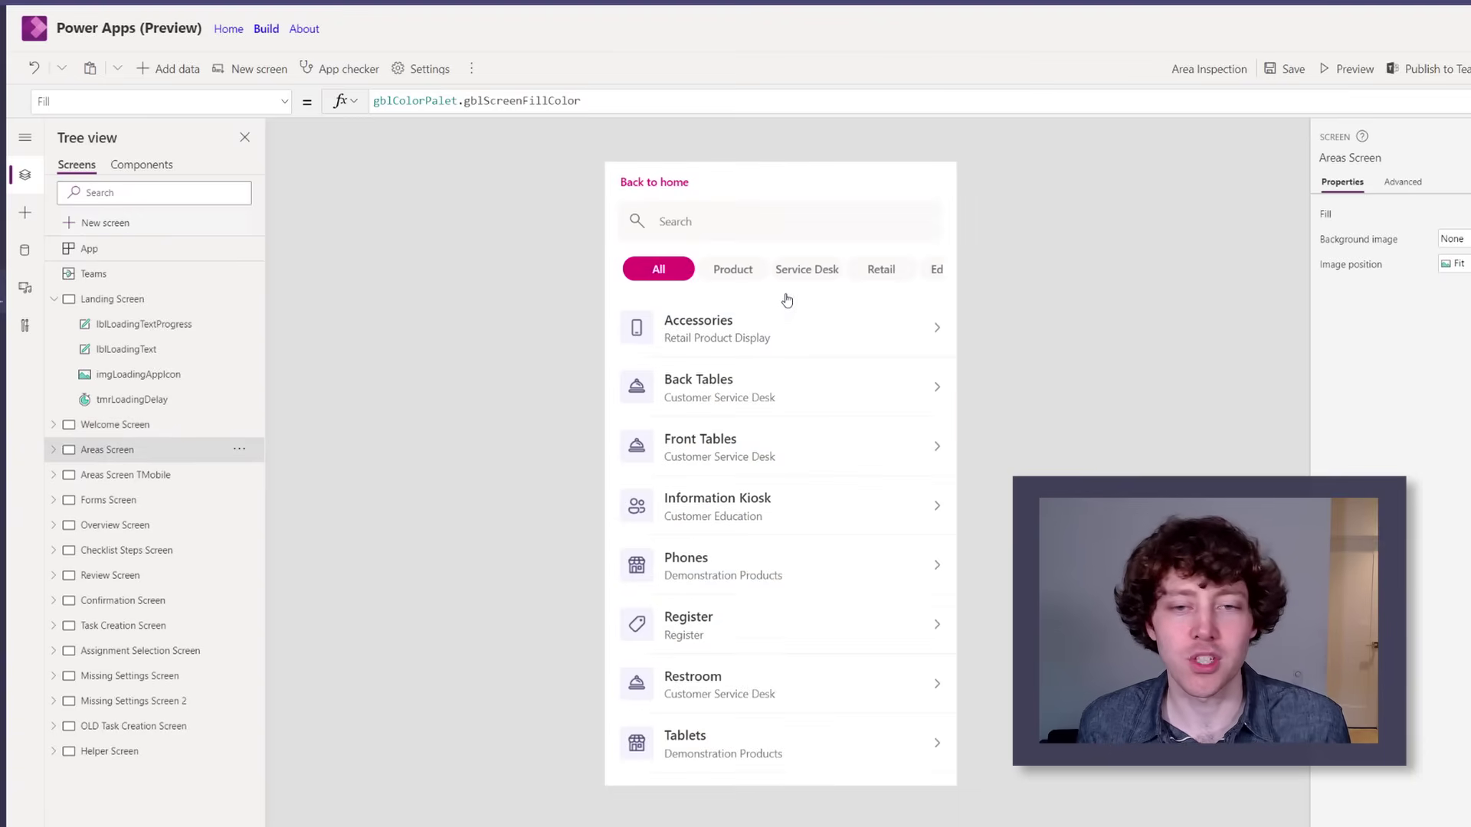
pyautogui.keyDown('alt'); pyautogui.click(731, 326); pyautogui.keyUp('alt')
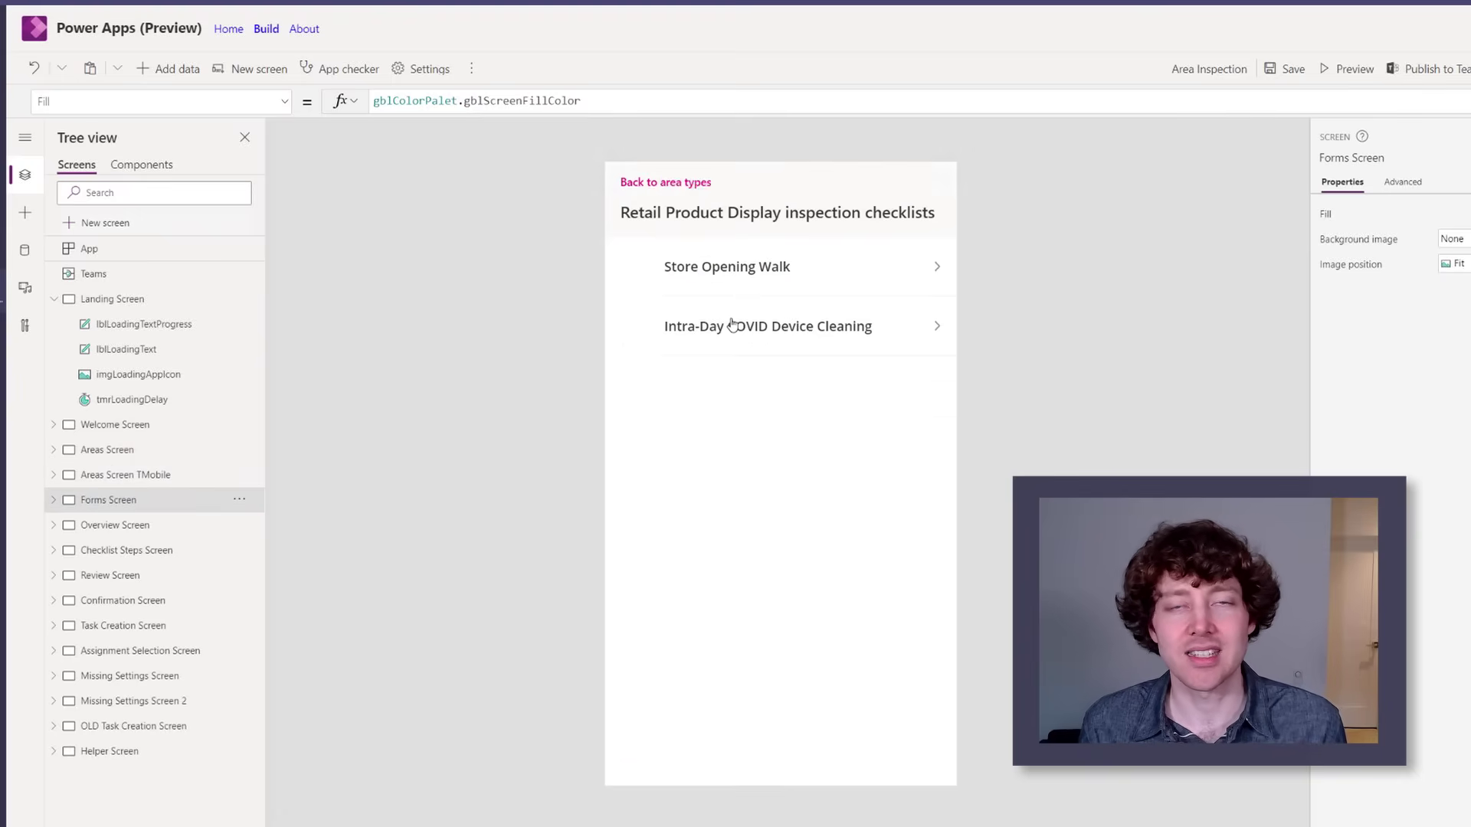
pyautogui.keyDown('alt'); pyautogui.click(750, 279); pyautogui.keyUp('alt')
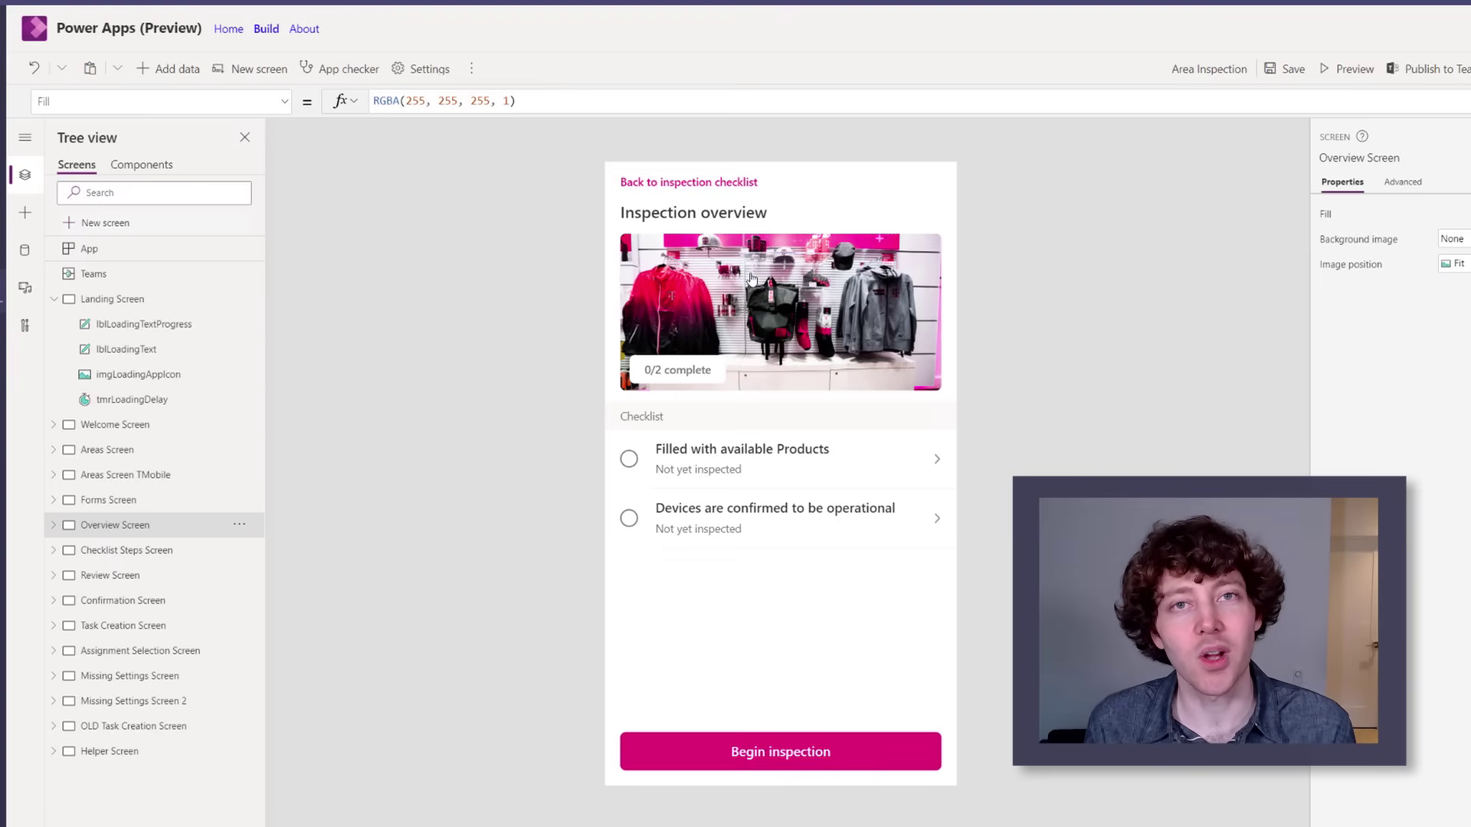
pyautogui.click(748, 446)
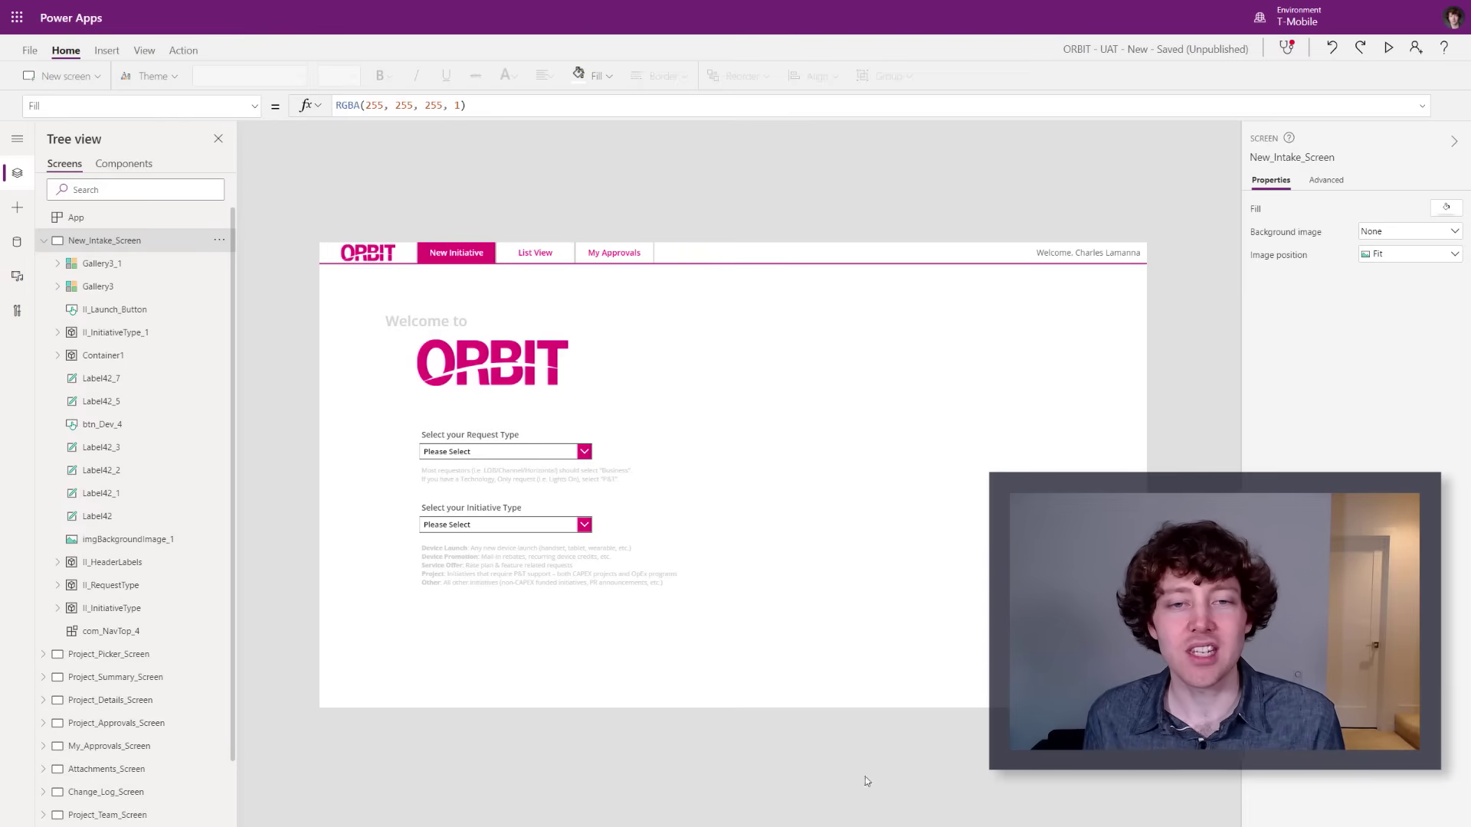
# - Preview the ORBIT app and show its List View of all initiatives
pyautogui.click(1385, 50)
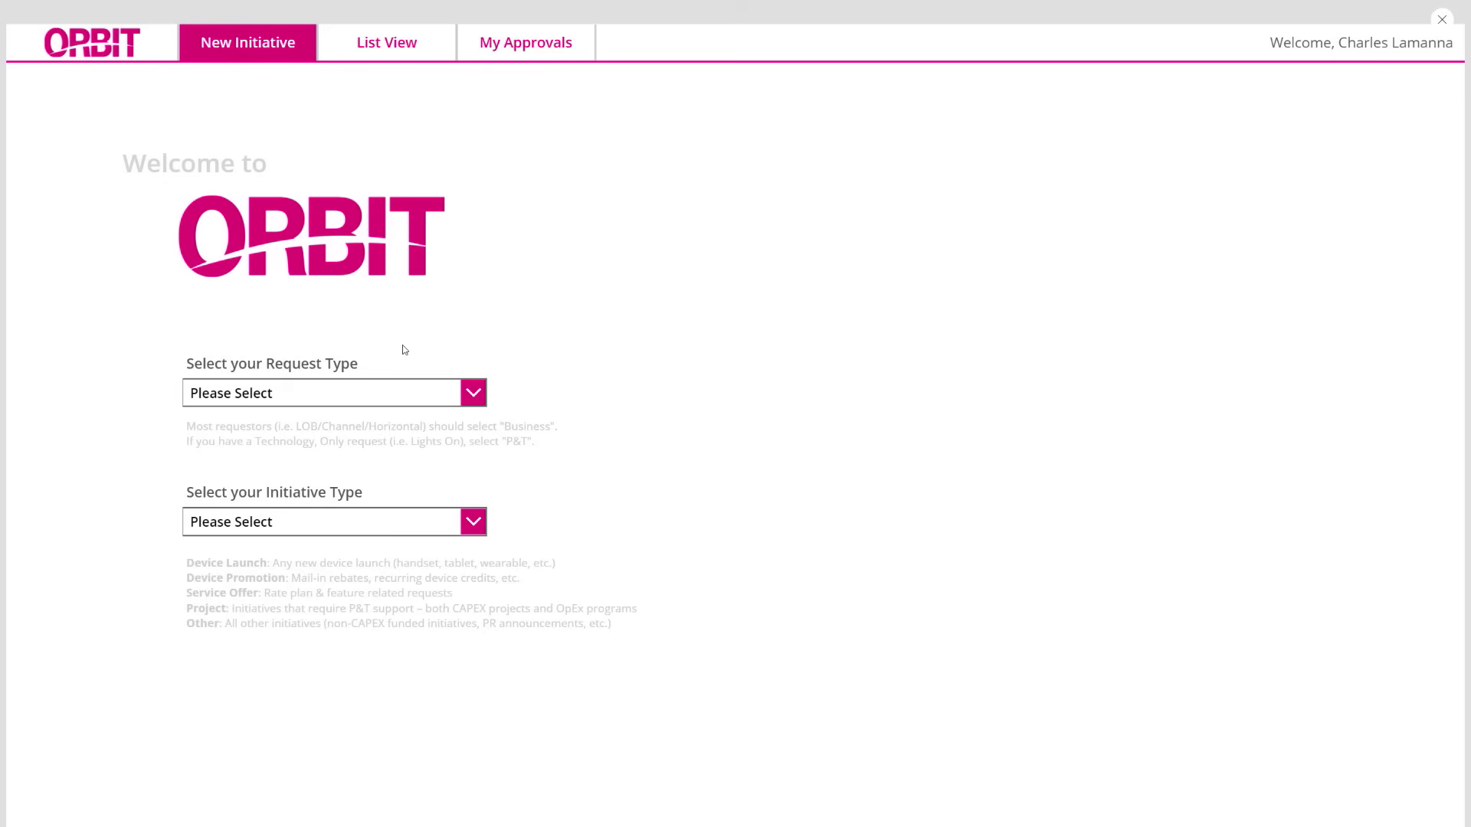
pyautogui.click(396, 42)
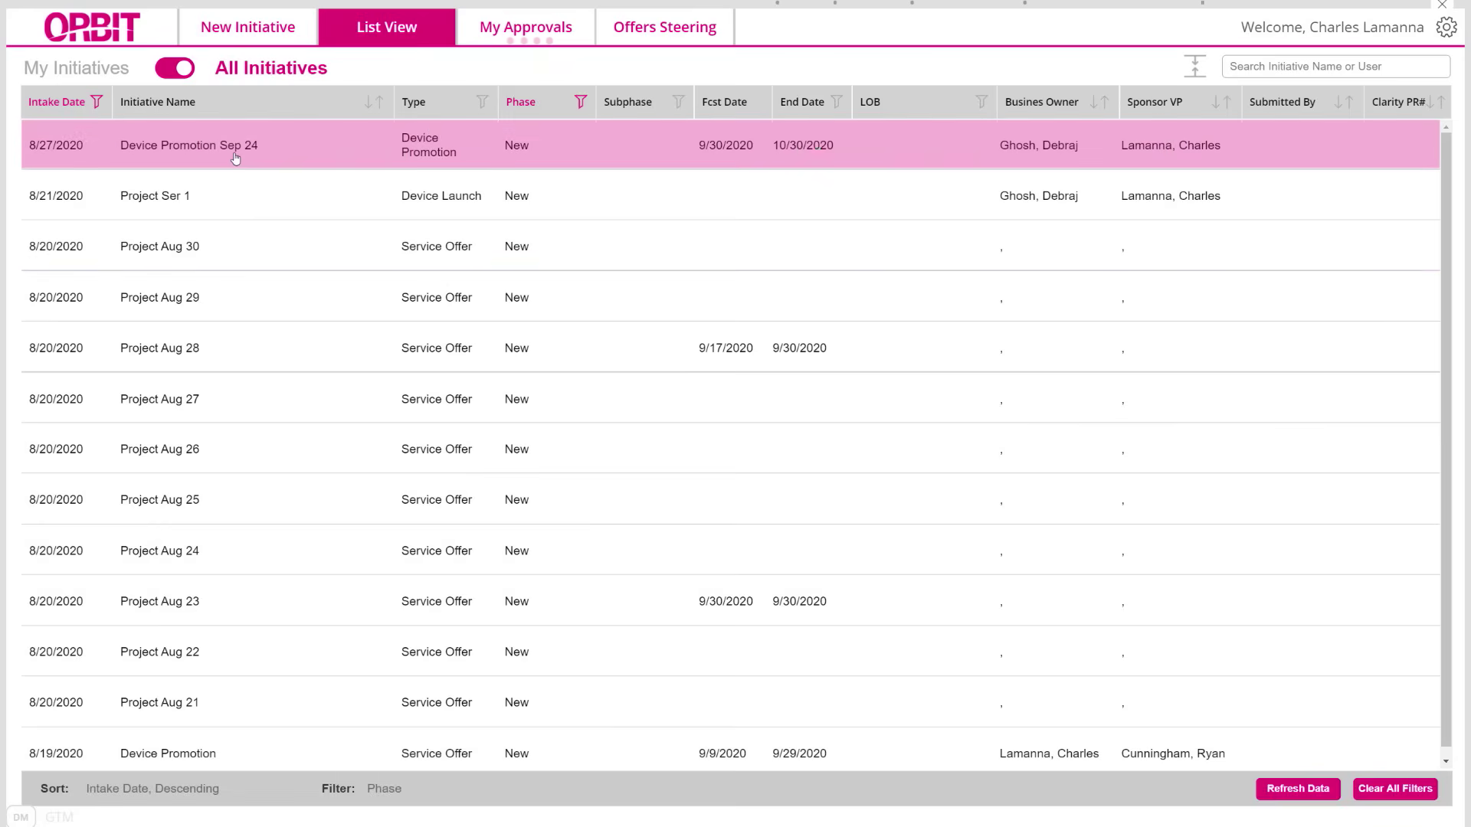
# - Open Device Promotion Sep 24 and view its Details, Approvals, Team and Attachments pages
pyautogui.click(235, 159)
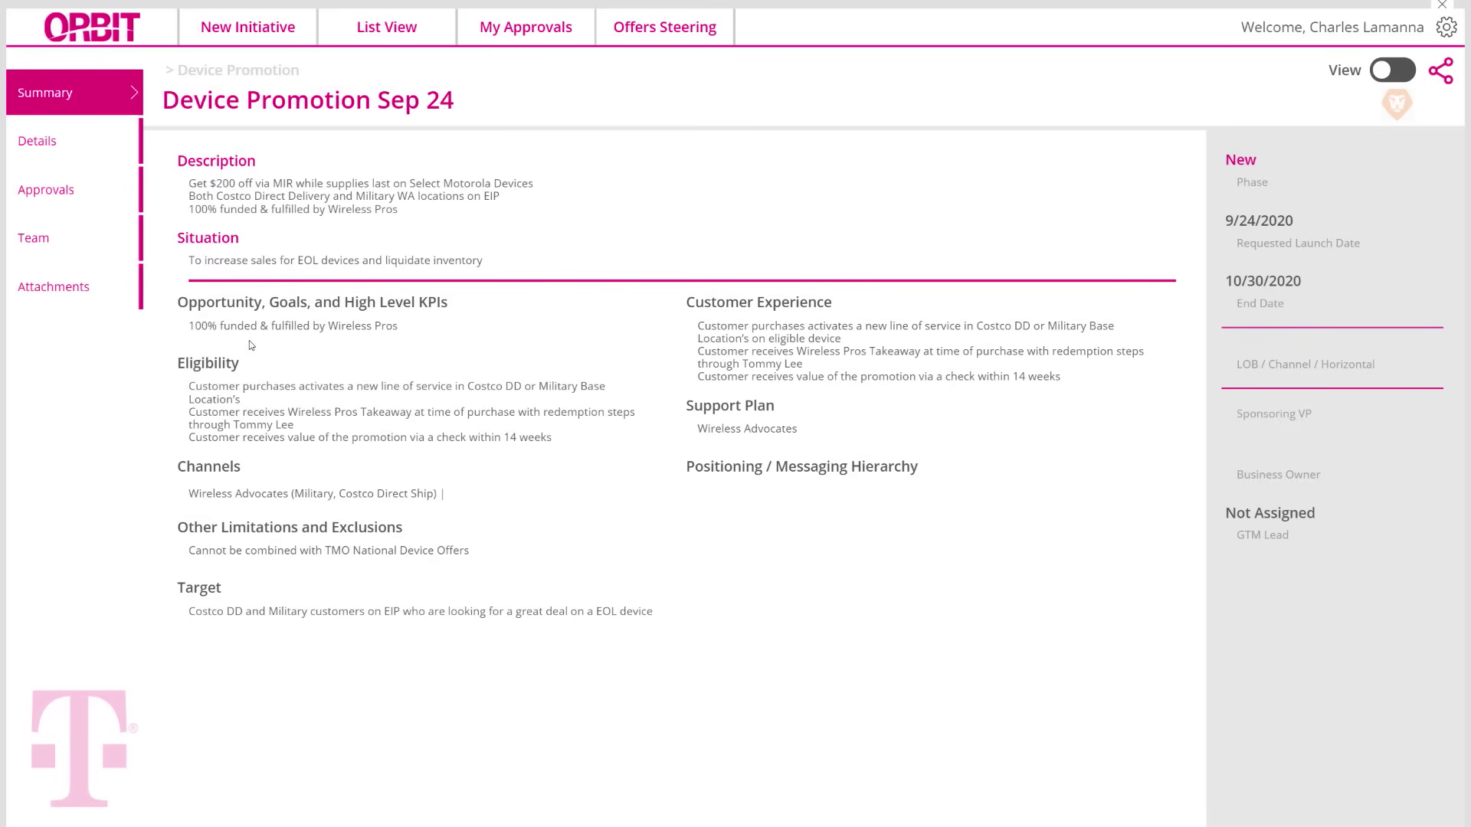
pyautogui.click(90, 141)
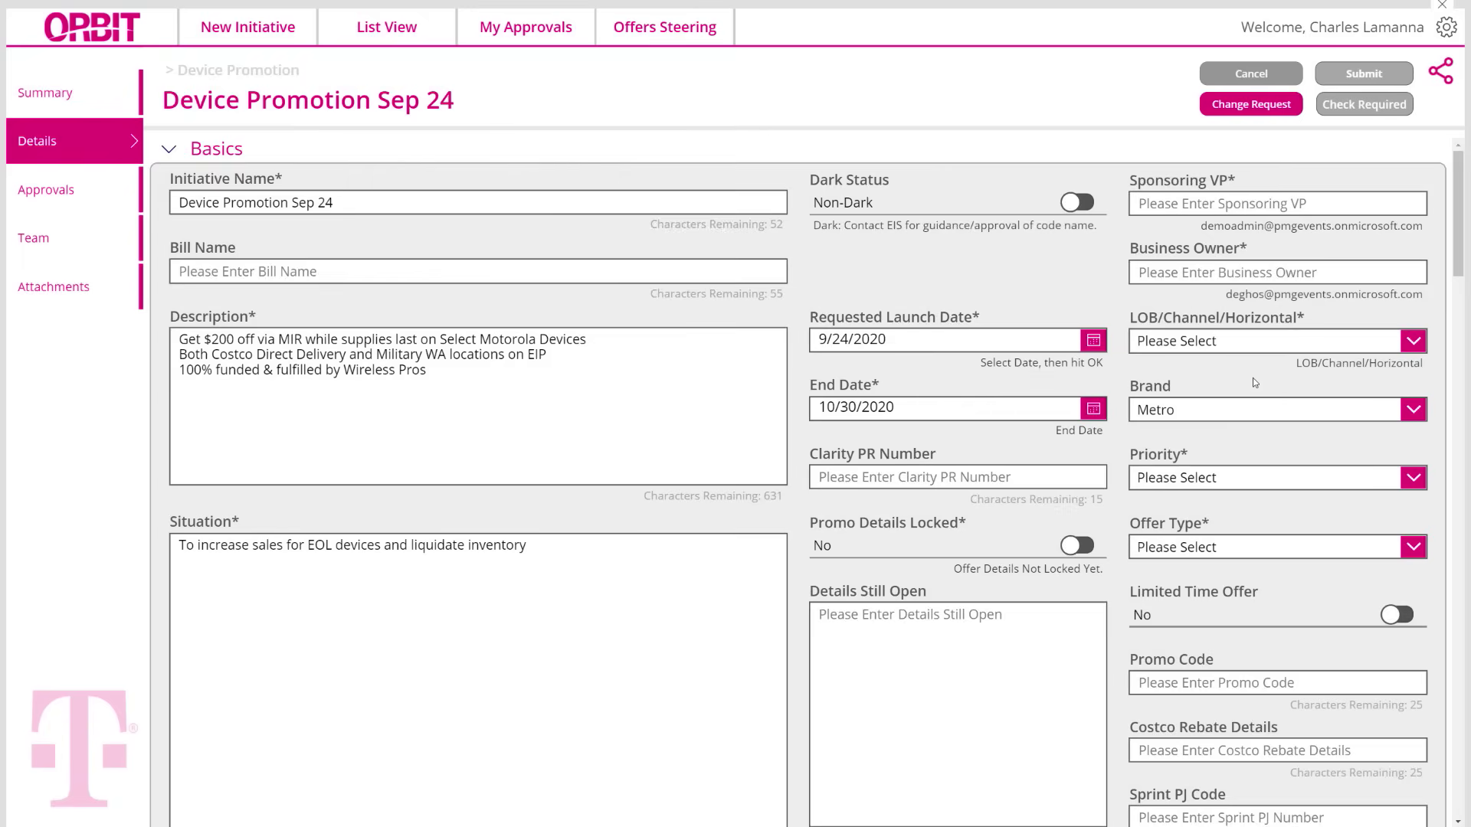
pyautogui.scroll(-5, 1254, 378)
pyautogui.scroll(-2, 1213, 502)
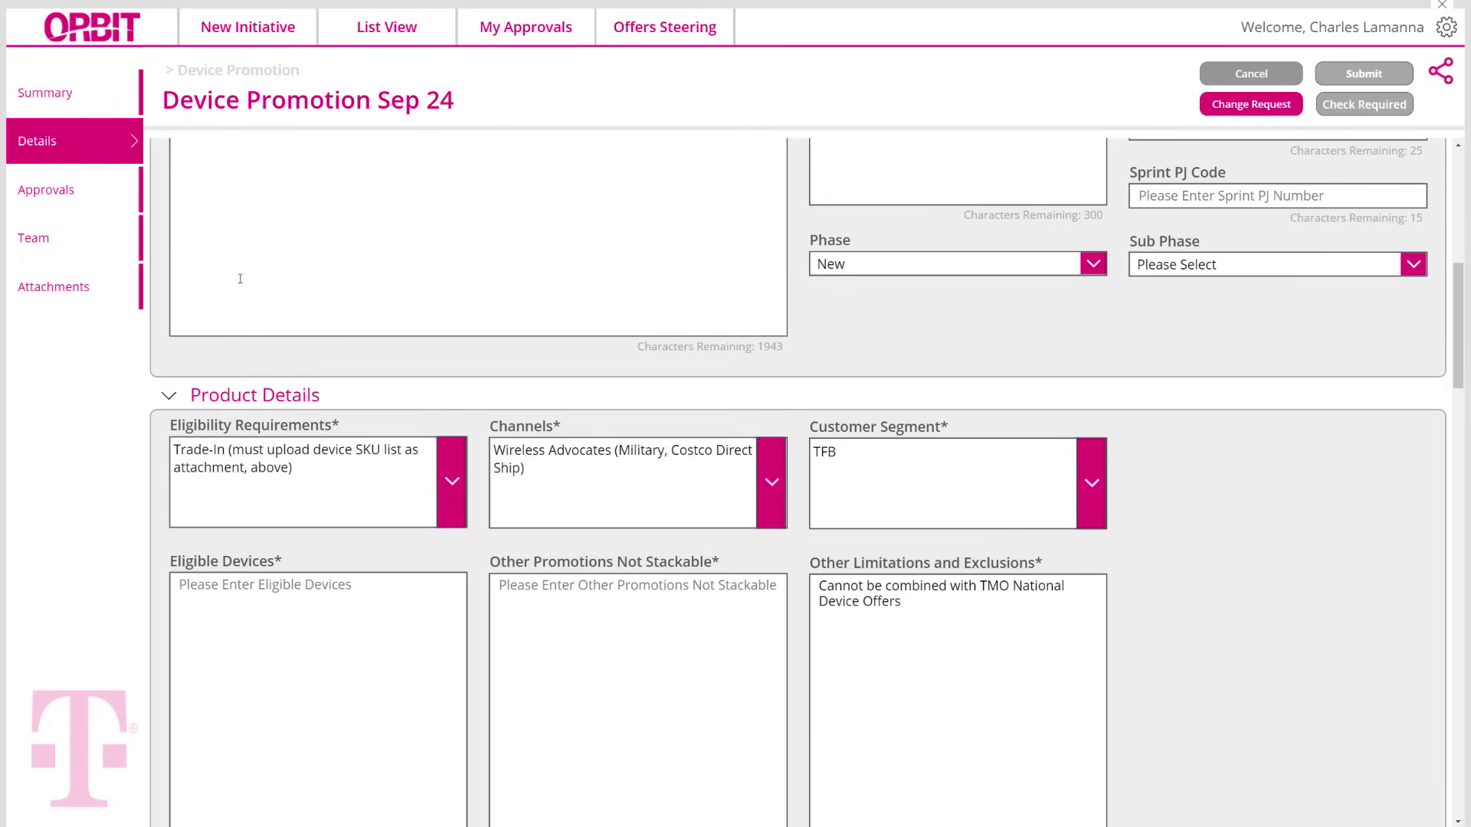
pyautogui.click(83, 211)
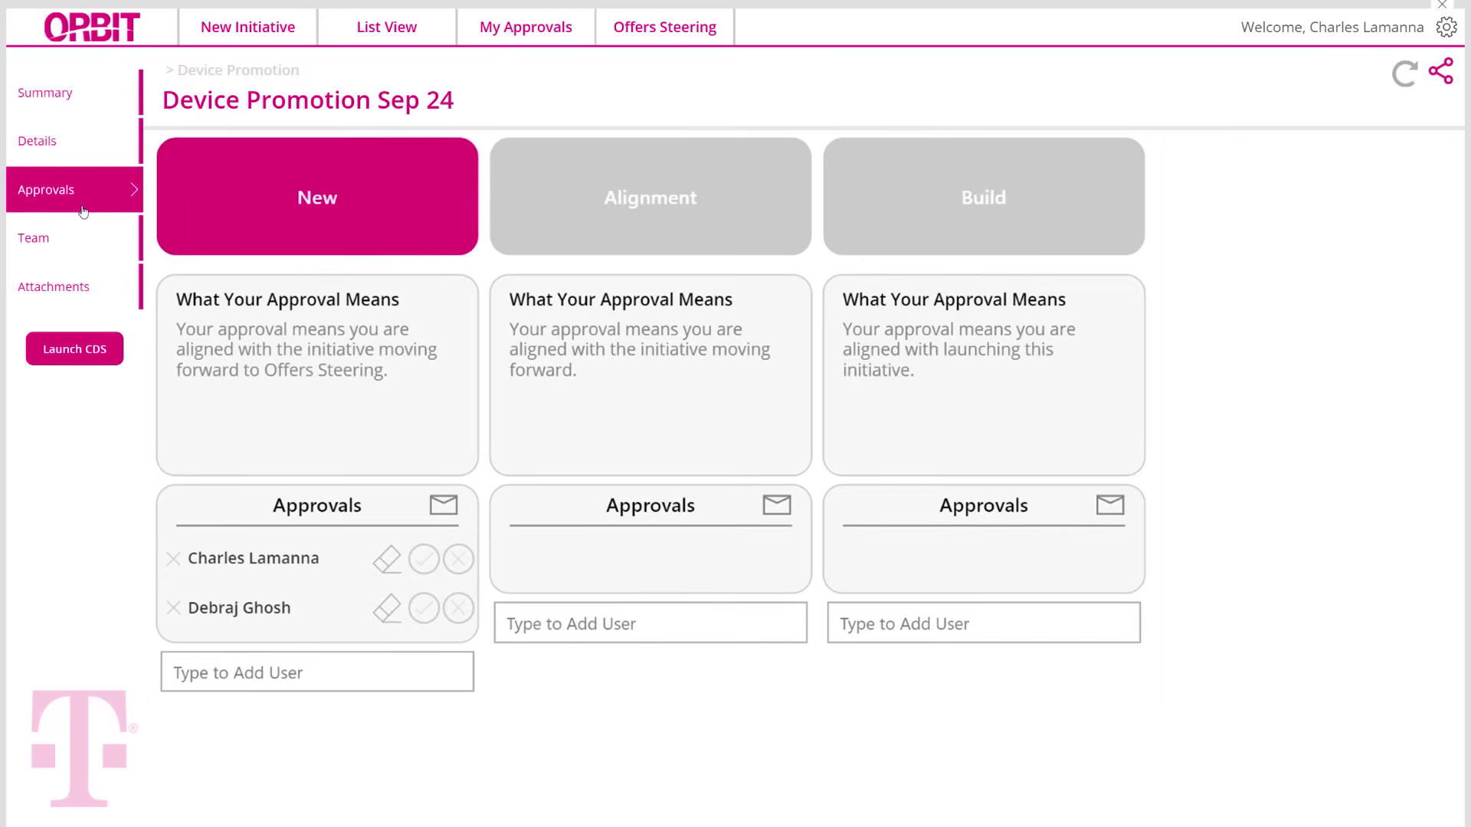
pyautogui.click(78, 250)
pyautogui.click(74, 282)
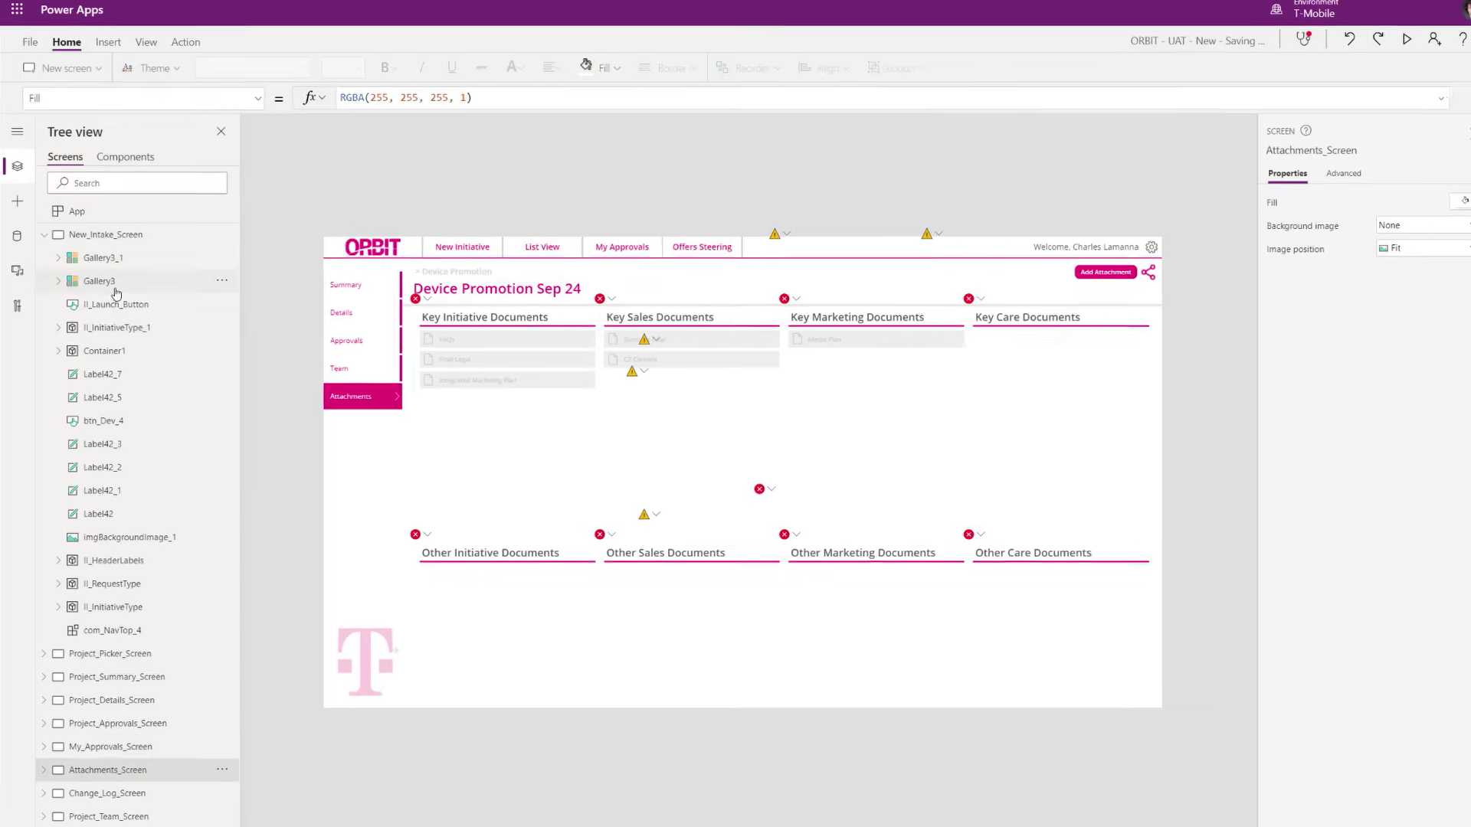
# - Select New_Intake_Screen and show the Data panel listing gtmEntries and the app's collections
pyautogui.click(127, 235)
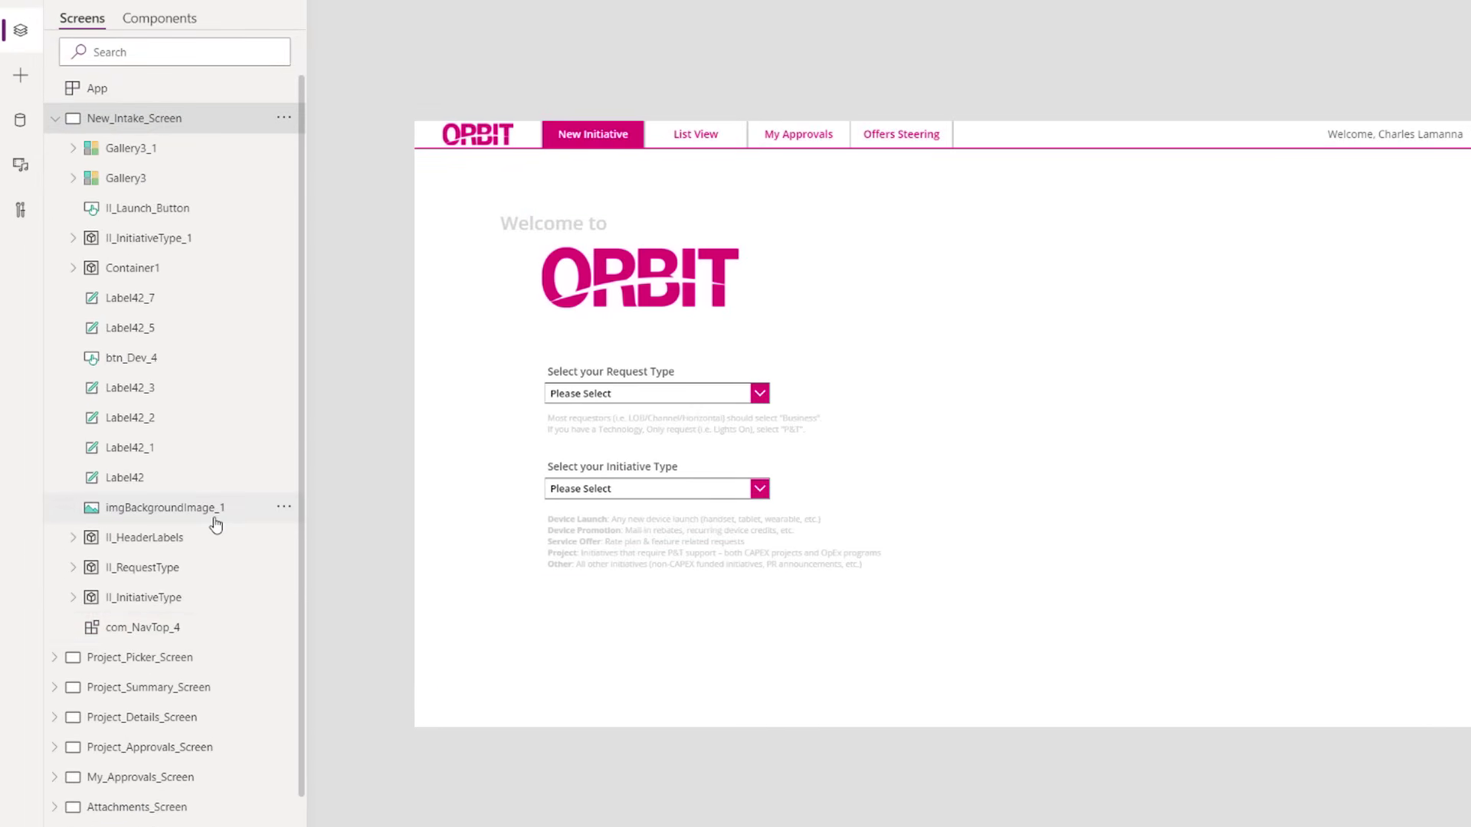
pyautogui.click(35, 132)
pyautogui.scroll(-2, 142, 127)
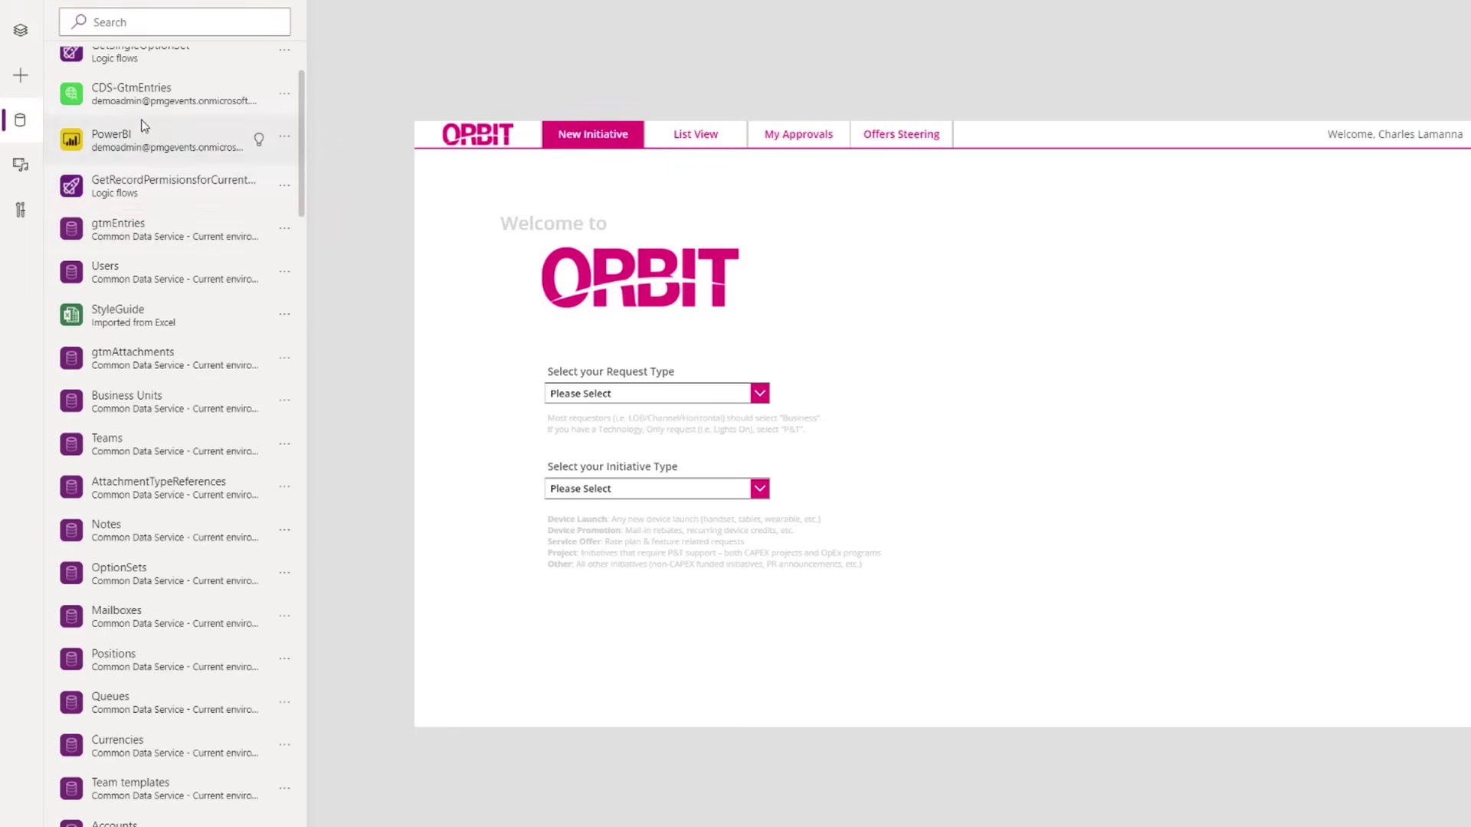
pyautogui.scroll(-2, 143, 126)
pyautogui.scroll(-5, 195, 282)
pyautogui.scroll(-2, 195, 281)
pyautogui.scroll(-4, 195, 294)
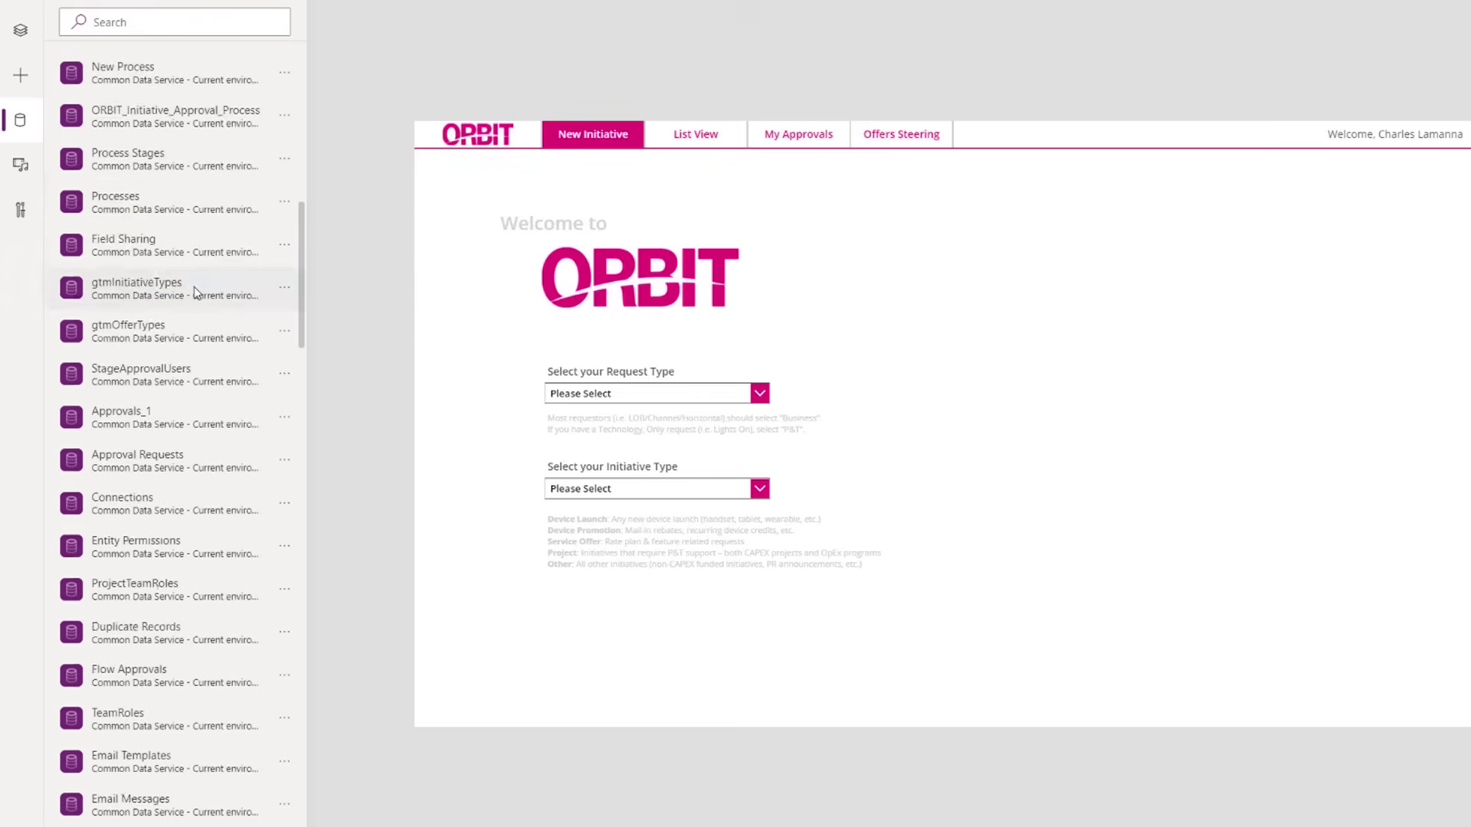
pyautogui.scroll(-5, 197, 293)
pyautogui.scroll(-5, 196, 296)
pyautogui.scroll(-5, 197, 299)
pyautogui.scroll(-5, 213, 367)
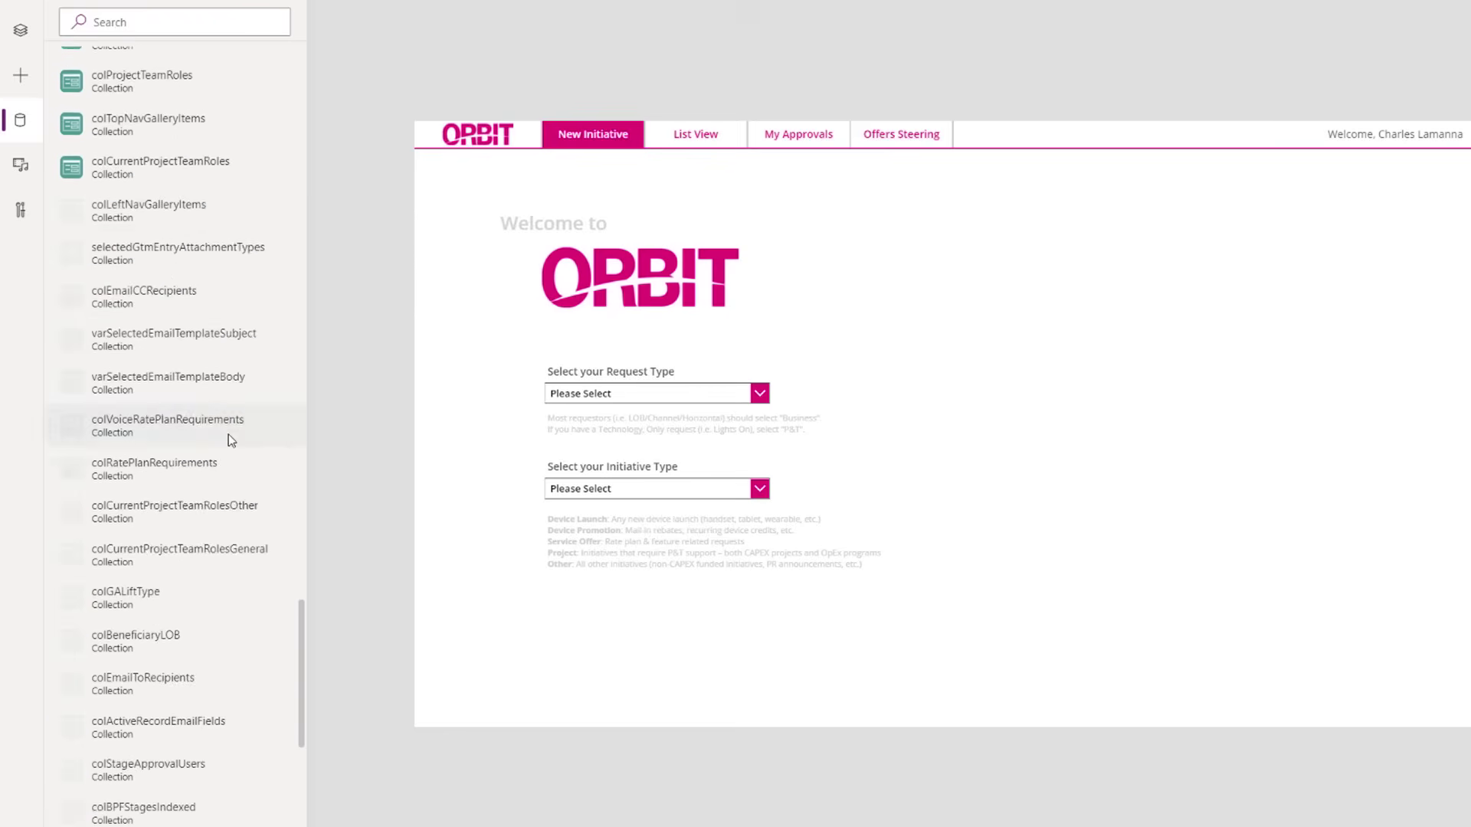
pyautogui.moveTo(305, 707); pyautogui.dragTo(315, 89)
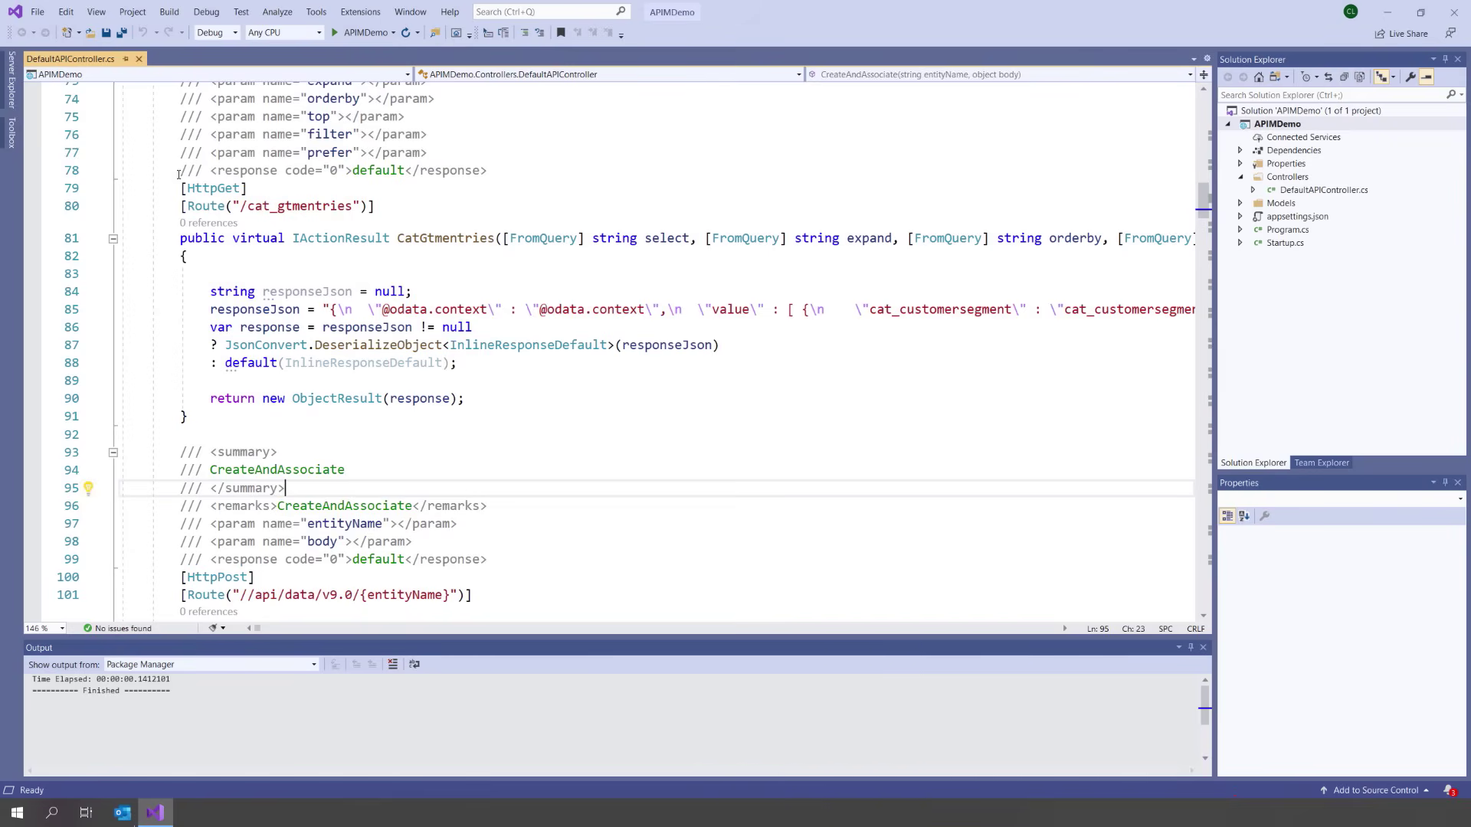
# - Highlight the cat_gtmentries GET method, then open APIMDemo's publish page with the T-Mobile - Web Deploy profile
pyautogui.moveTo(173, 172); pyautogui.dragTo(279, 427)
pyautogui.rightClick(1278, 125)
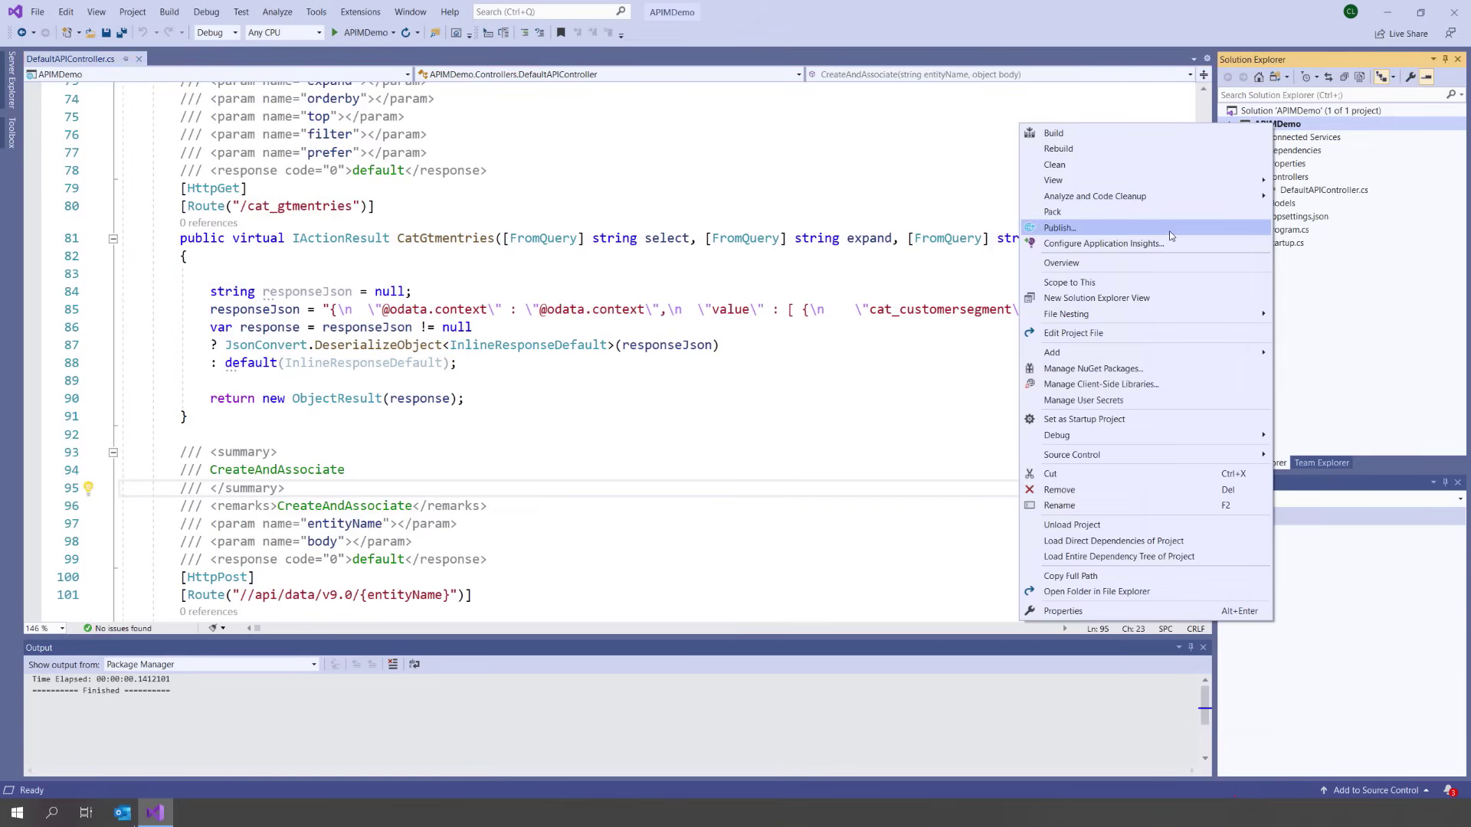
pyautogui.click(1169, 230)
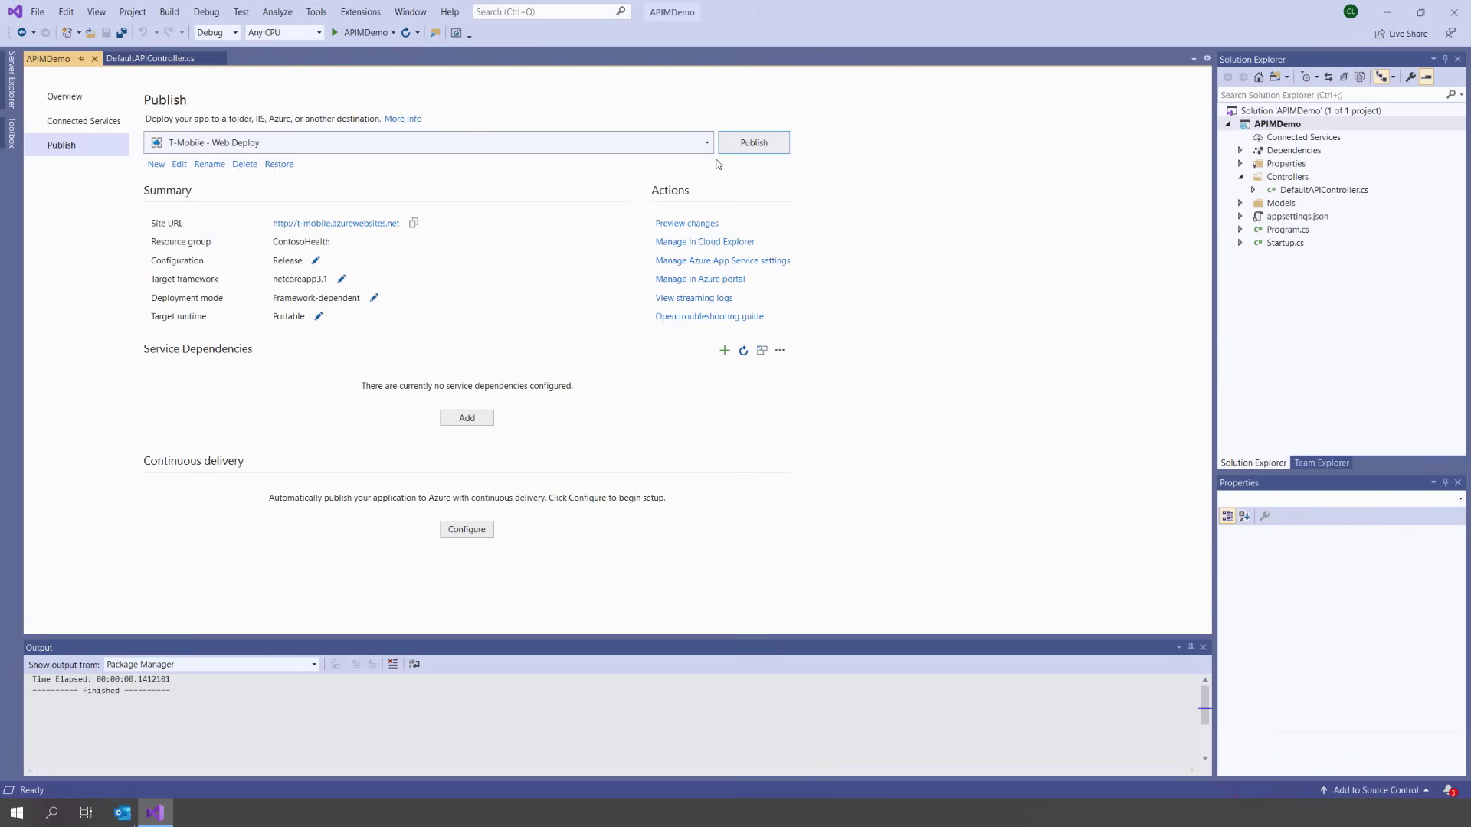
pyautogui.click(678, 147)
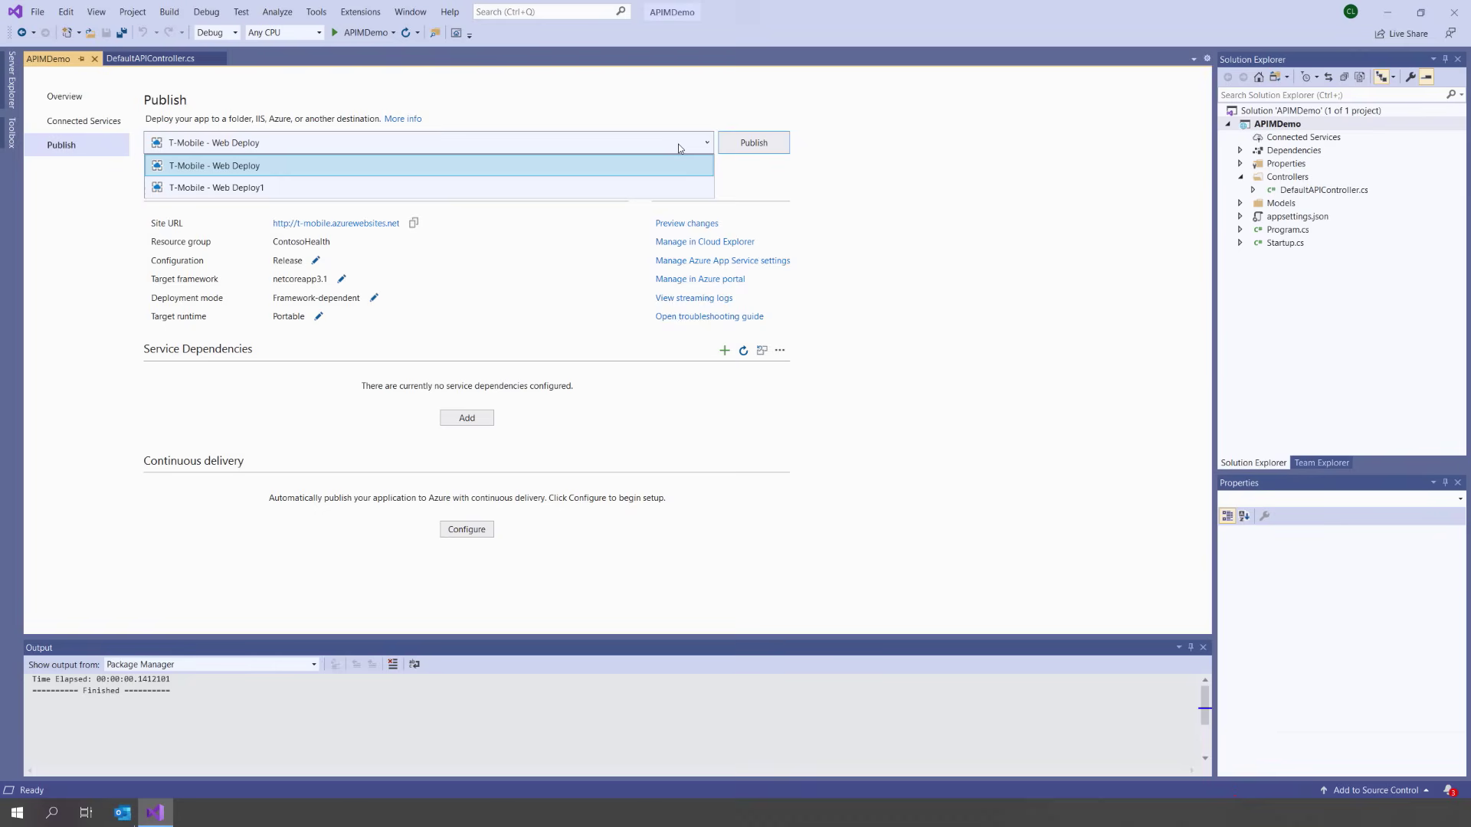
pyautogui.click(679, 146)
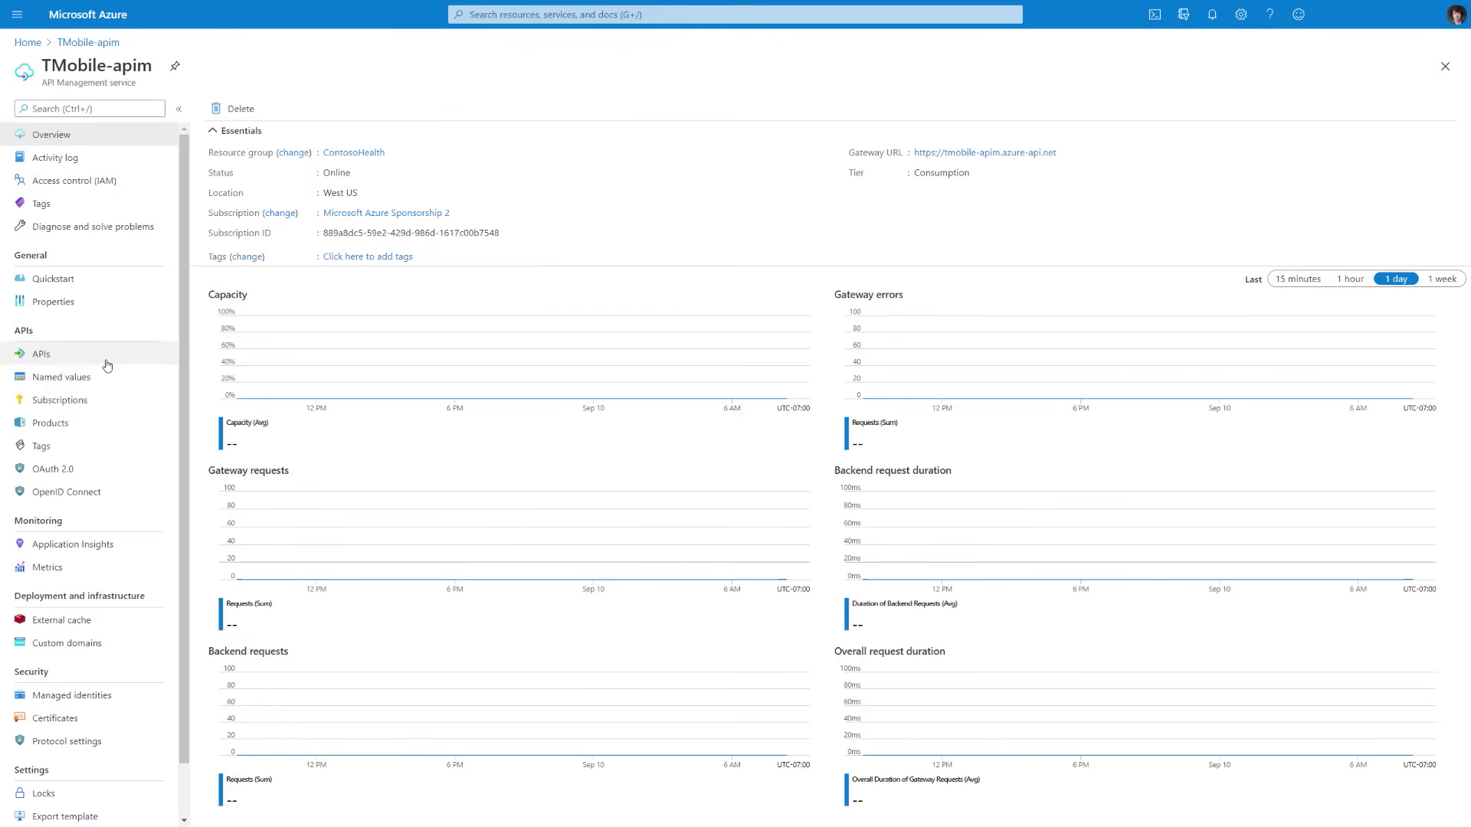
# - Review the T-Mobile API's gtmentries operation in TMobile-apim, then choose Export for the API
pyautogui.click(106, 364)
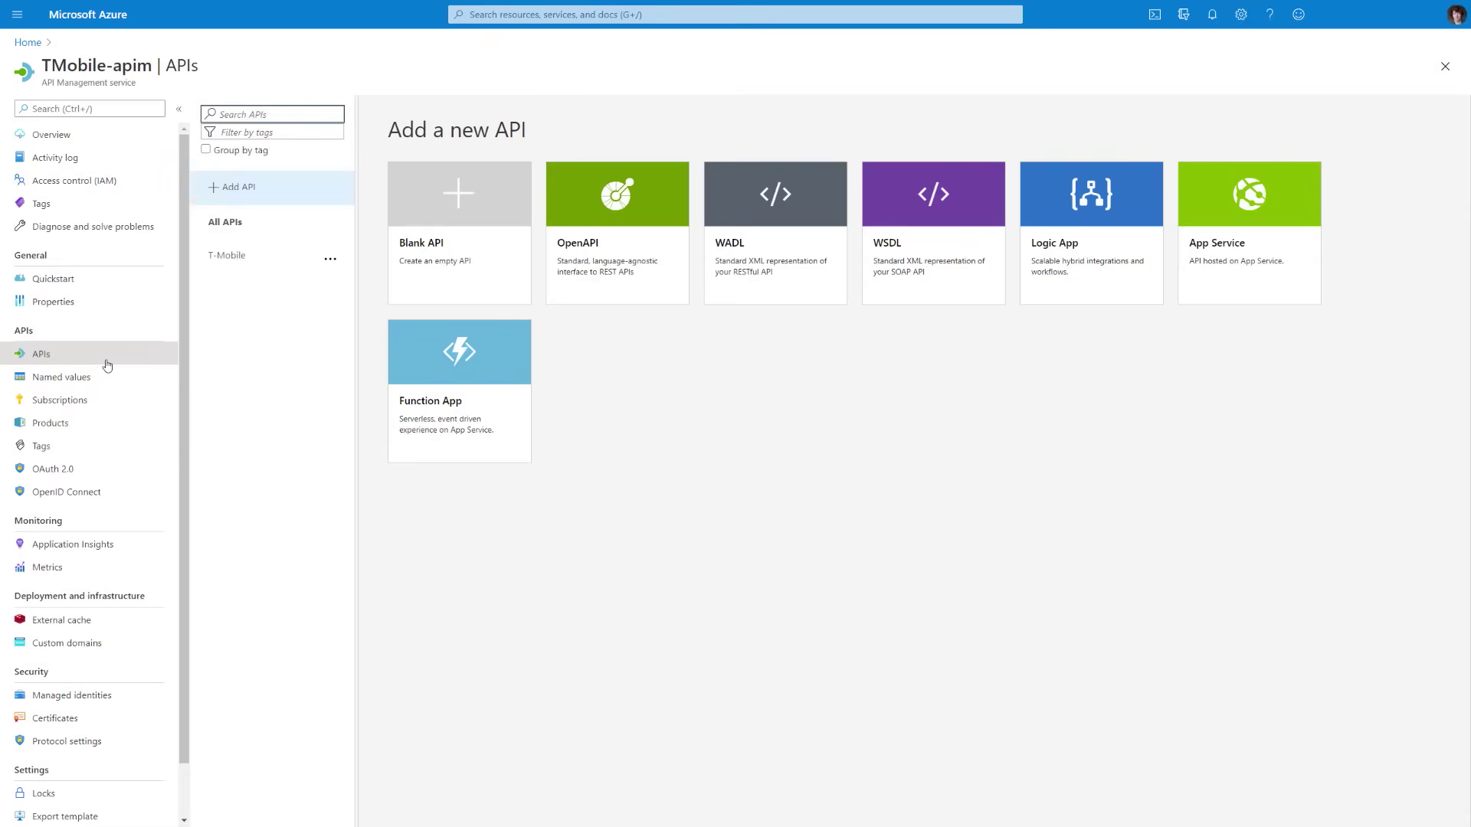
pyautogui.click(247, 260)
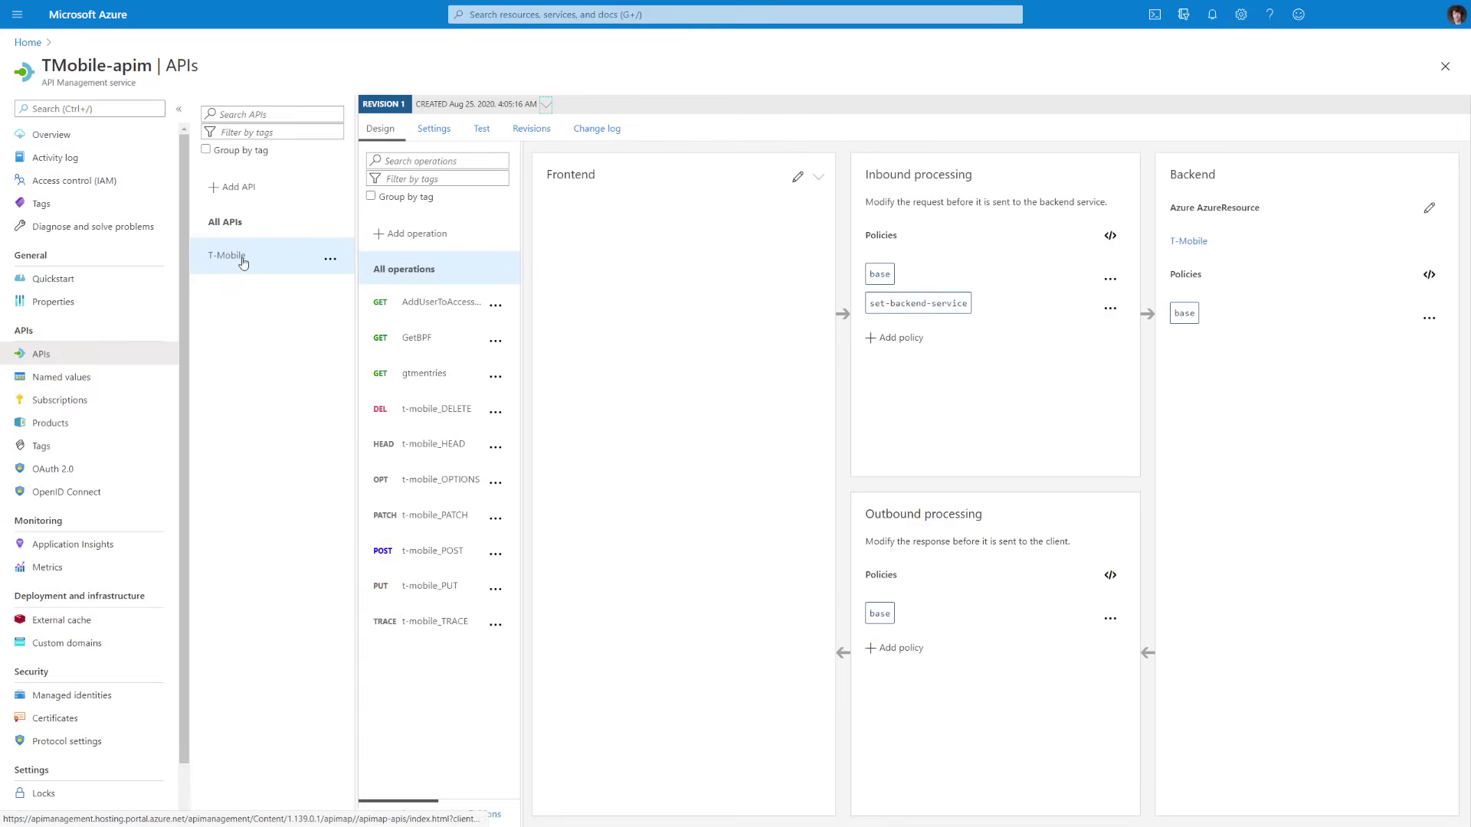
pyautogui.click(423, 375)
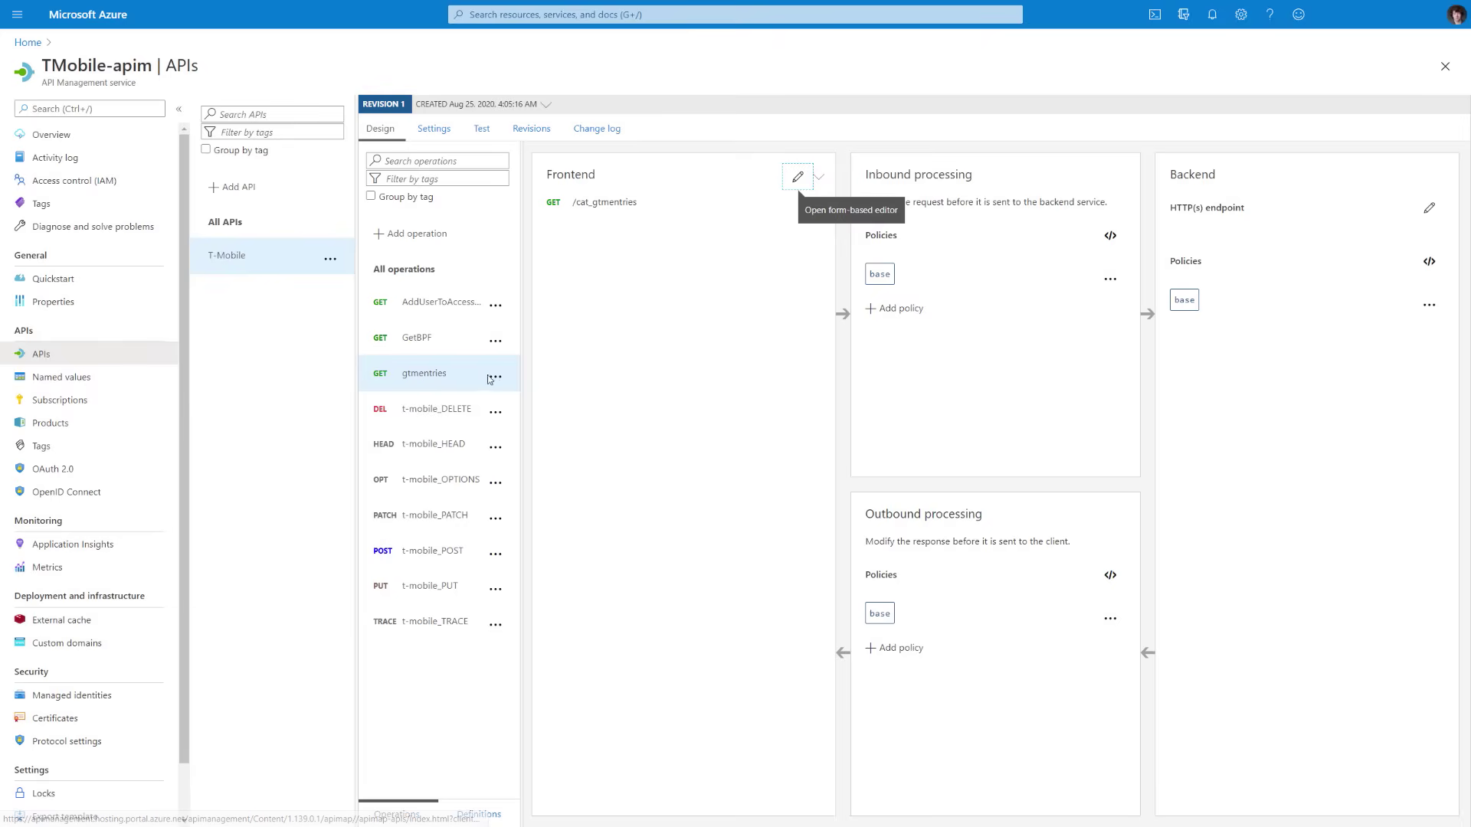
pyautogui.click(495, 377)
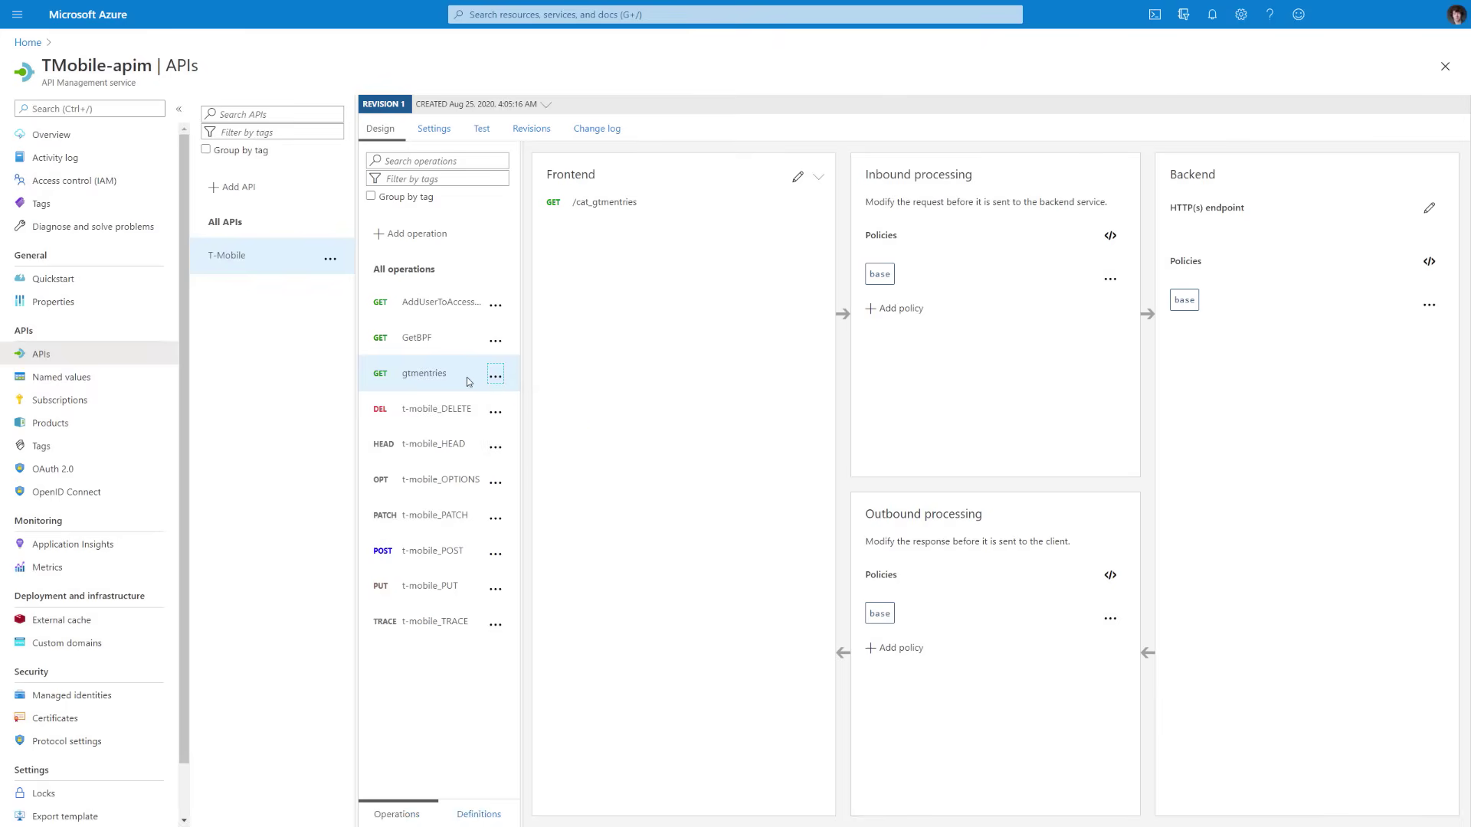
pyautogui.click(330, 259)
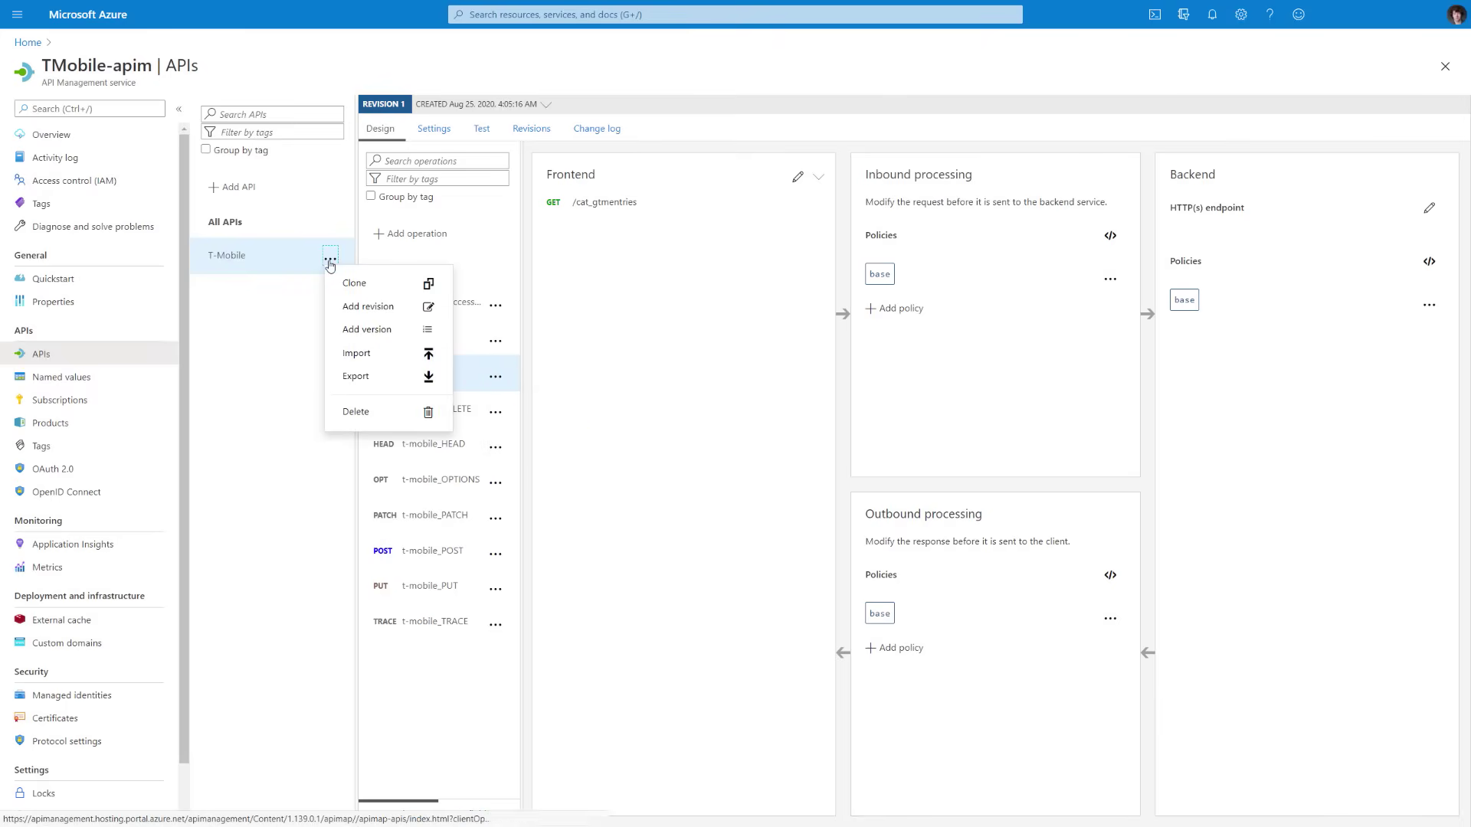
pyautogui.click(357, 377)
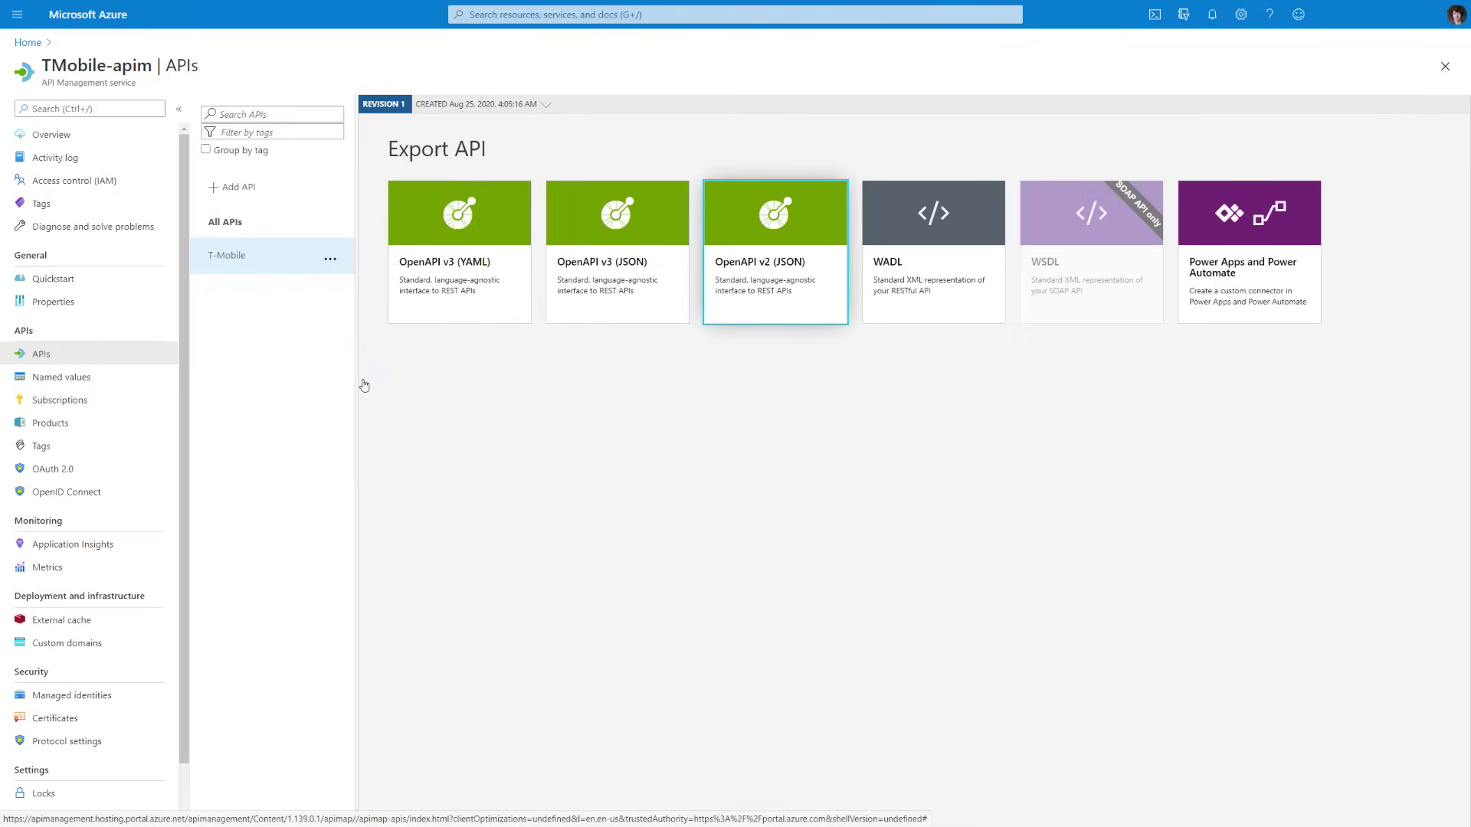
# - Export to Power Apps and Power Automate, targeting the Personal Productivity (default) environment
pyautogui.click(1287, 271)
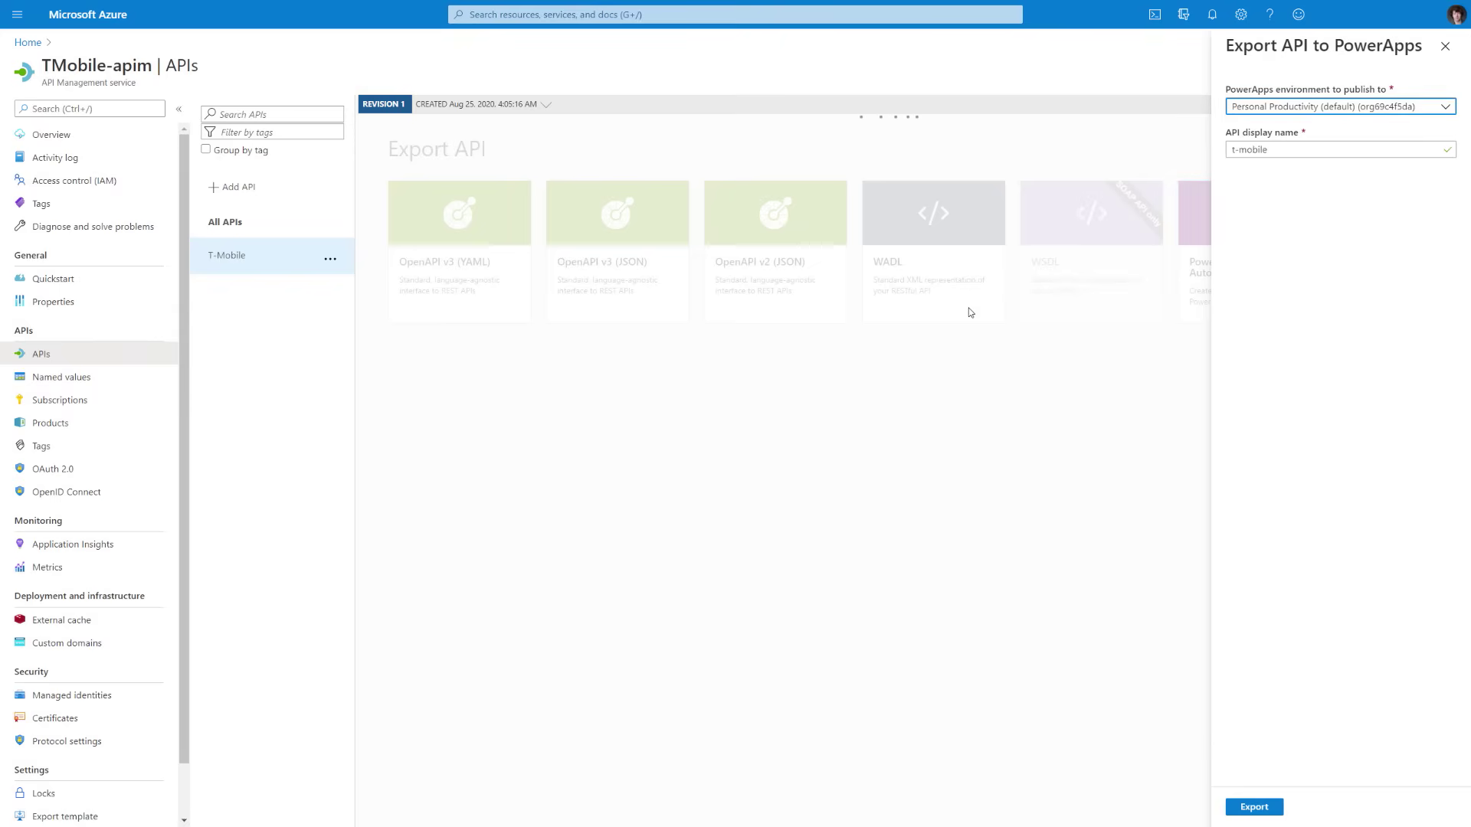
pyautogui.click(1279, 118)
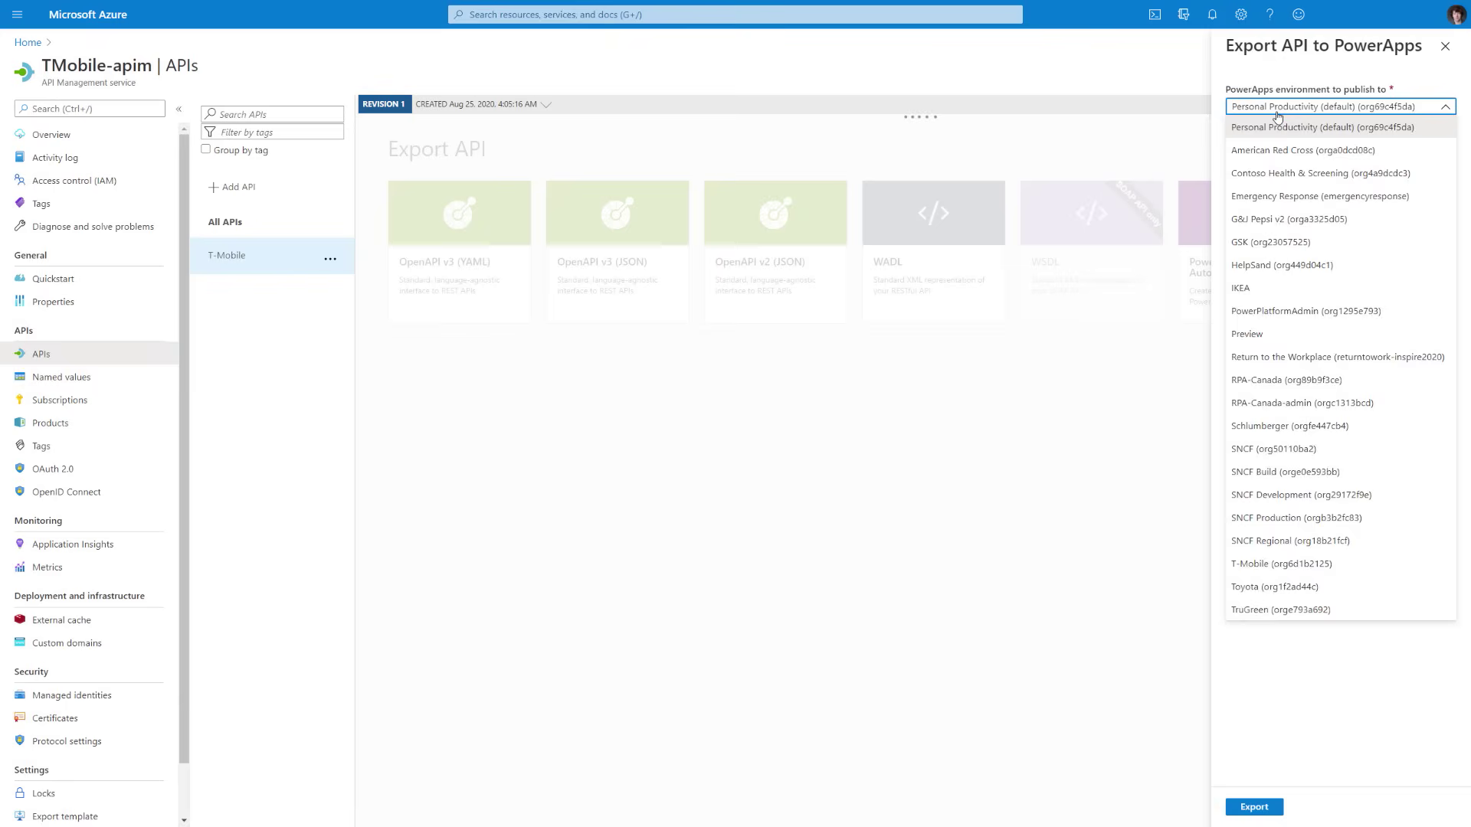
pyautogui.click(1277, 117)
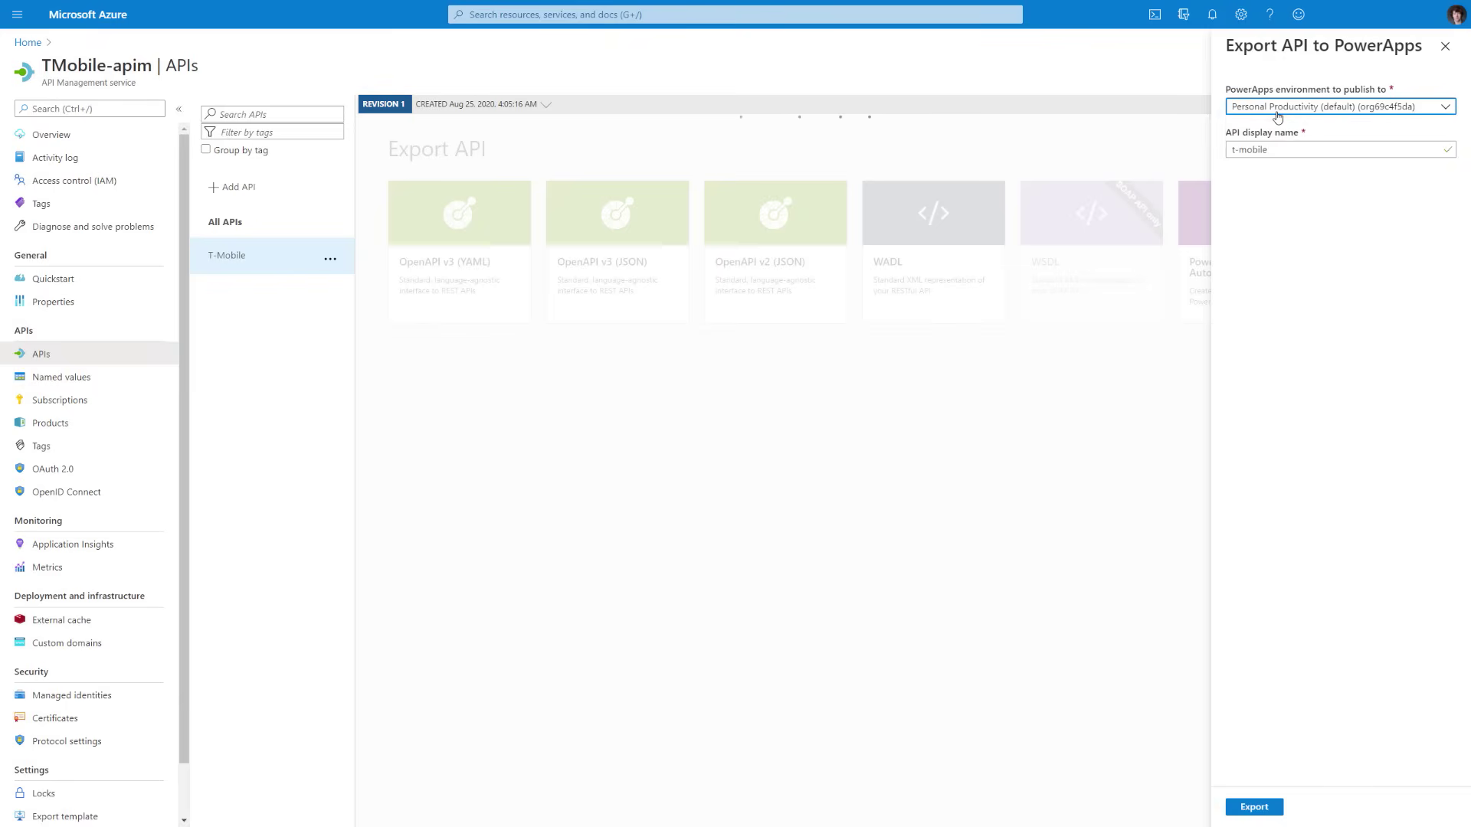